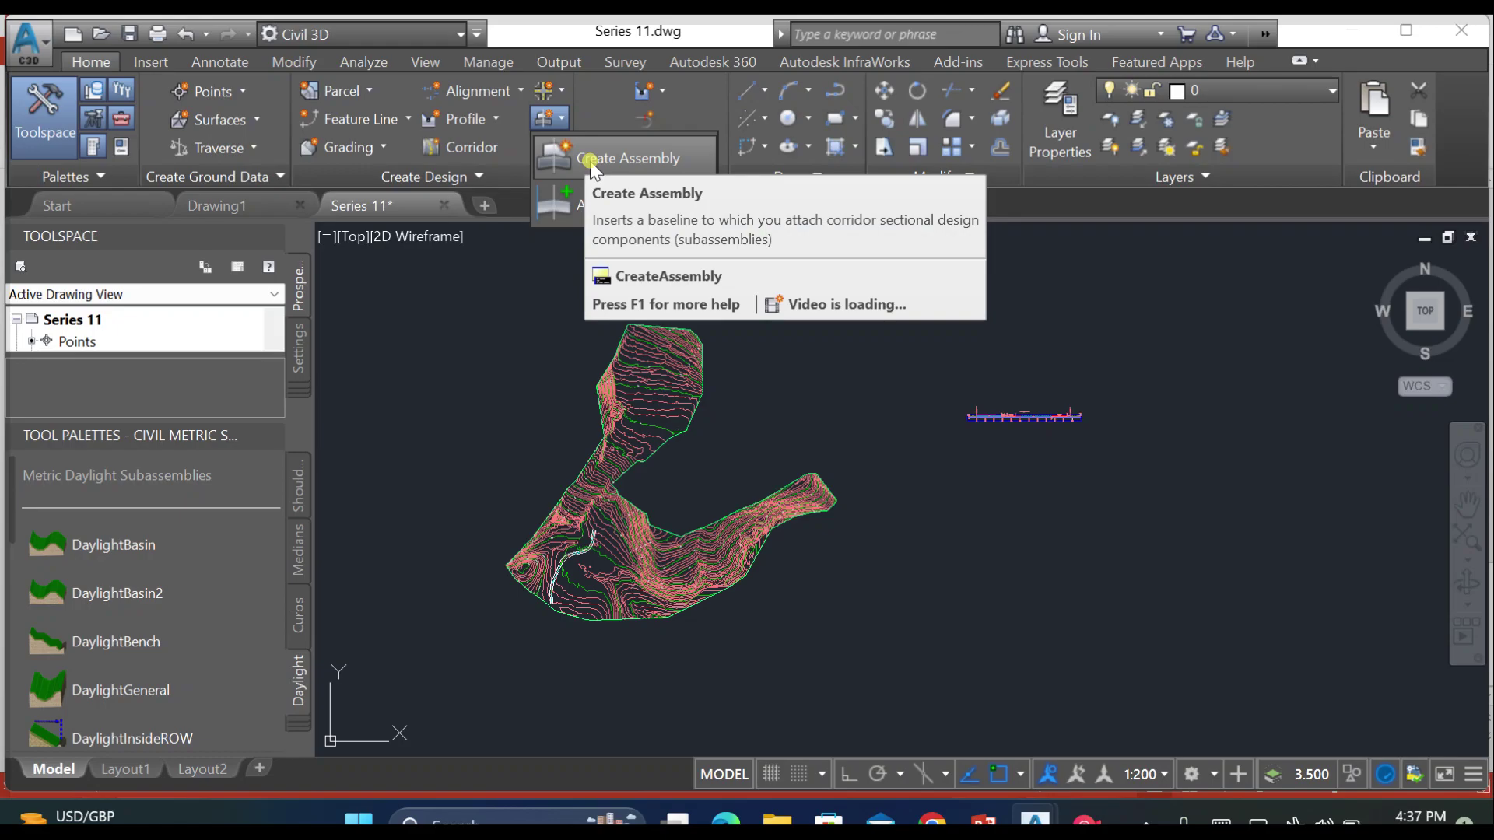
# Step: Create an assembly named Series 1 width 5m with the Basic style and View-Edit code set, placed between the surface and profile view
pyautogui.click(593, 160)
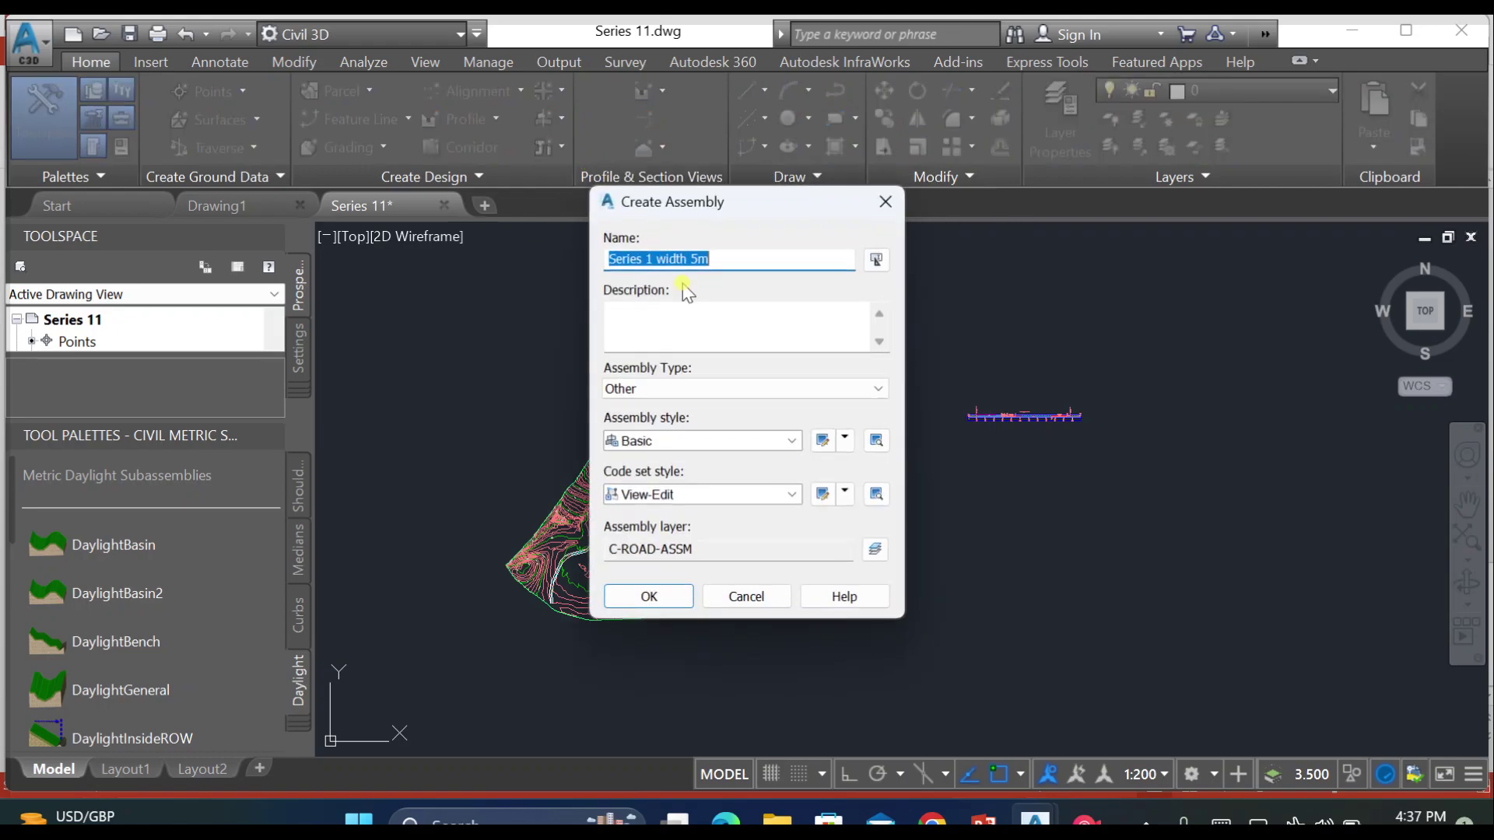
pyautogui.click(716, 260)
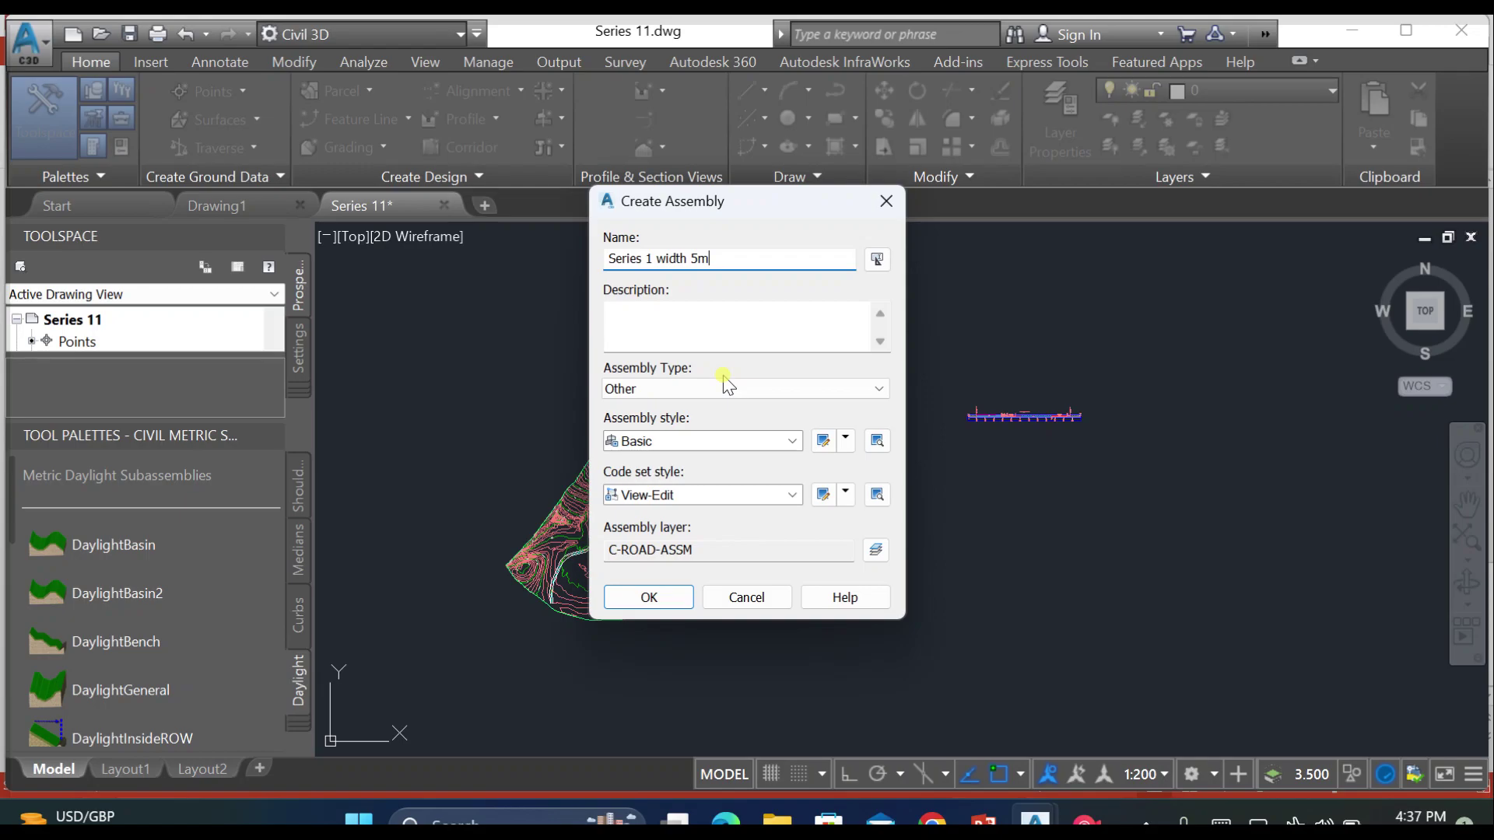
pyautogui.click(716, 442)
pyautogui.click(646, 461)
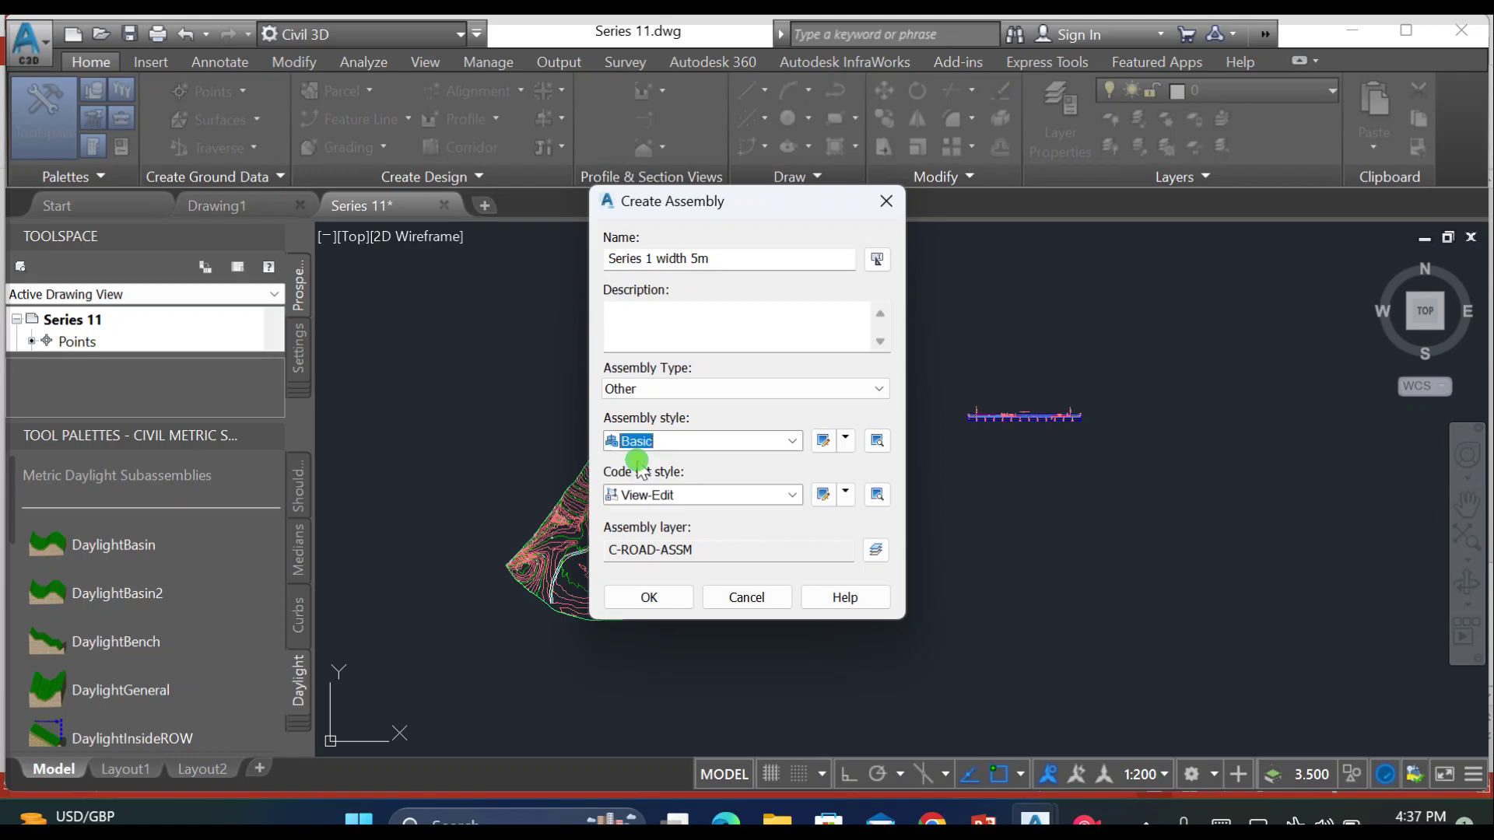
pyautogui.click(650, 496)
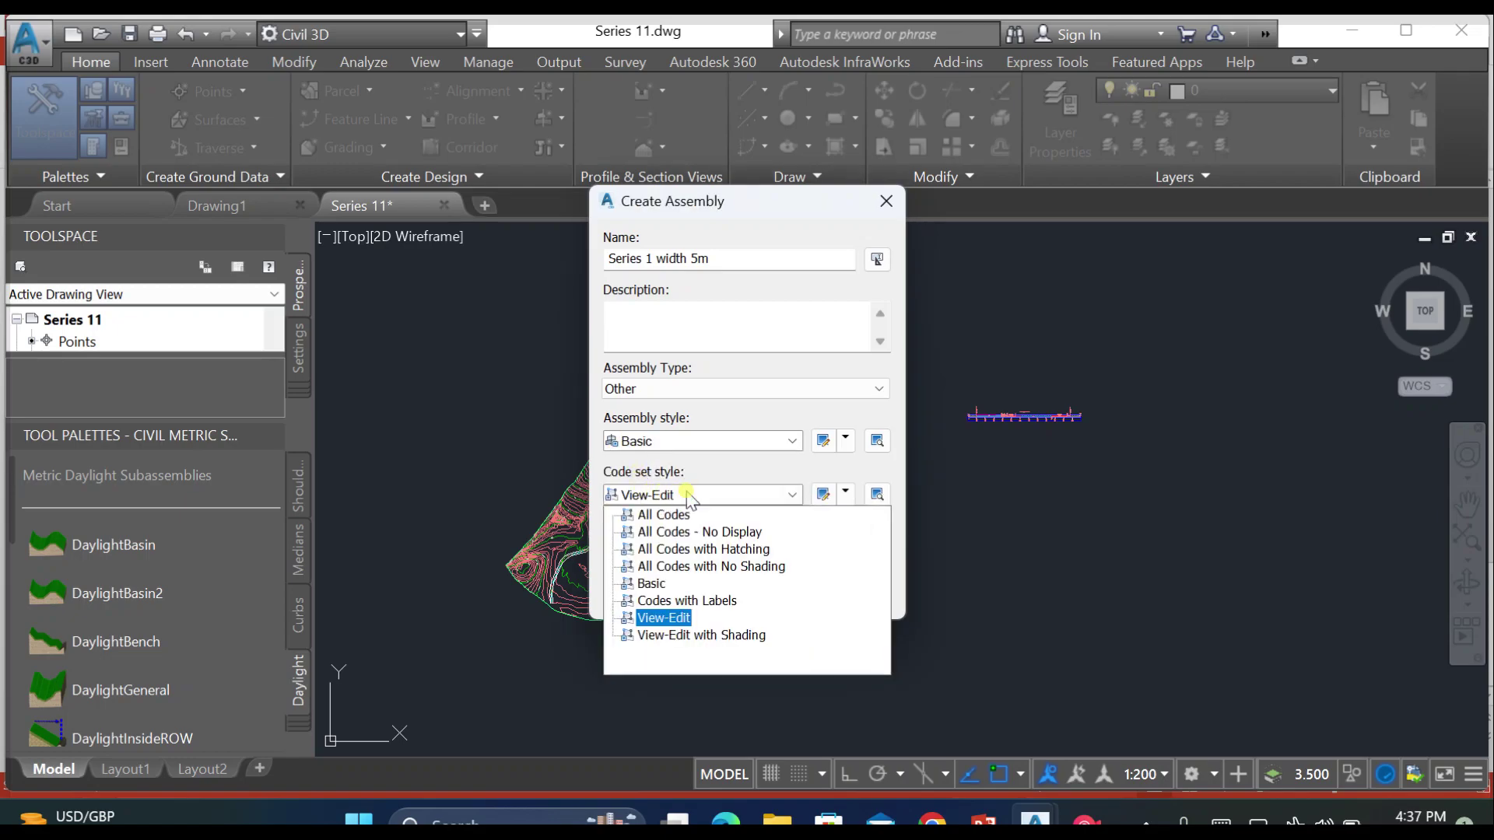
pyautogui.click(662, 618)
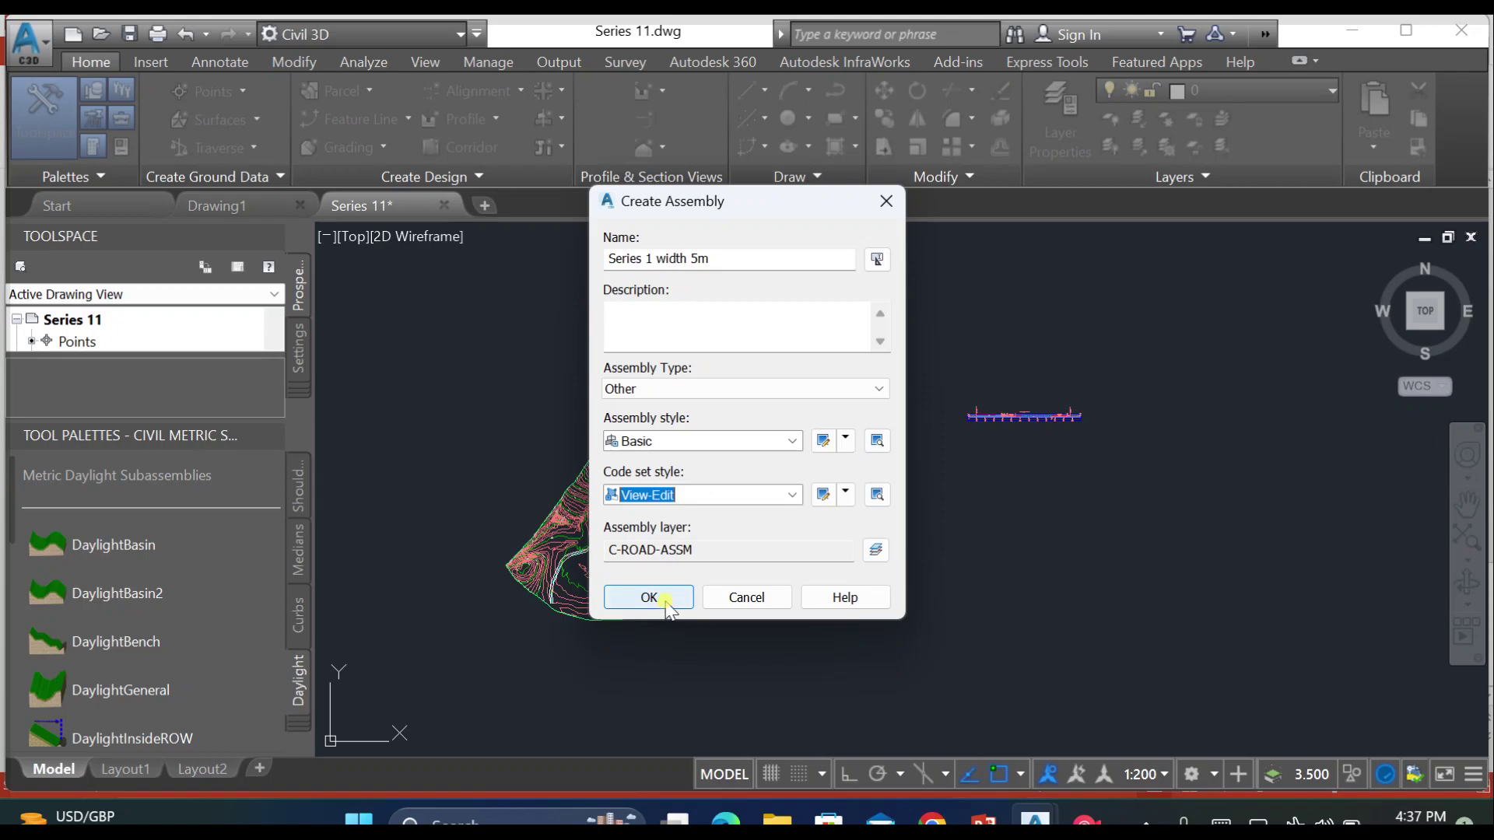
pyautogui.click(650, 598)
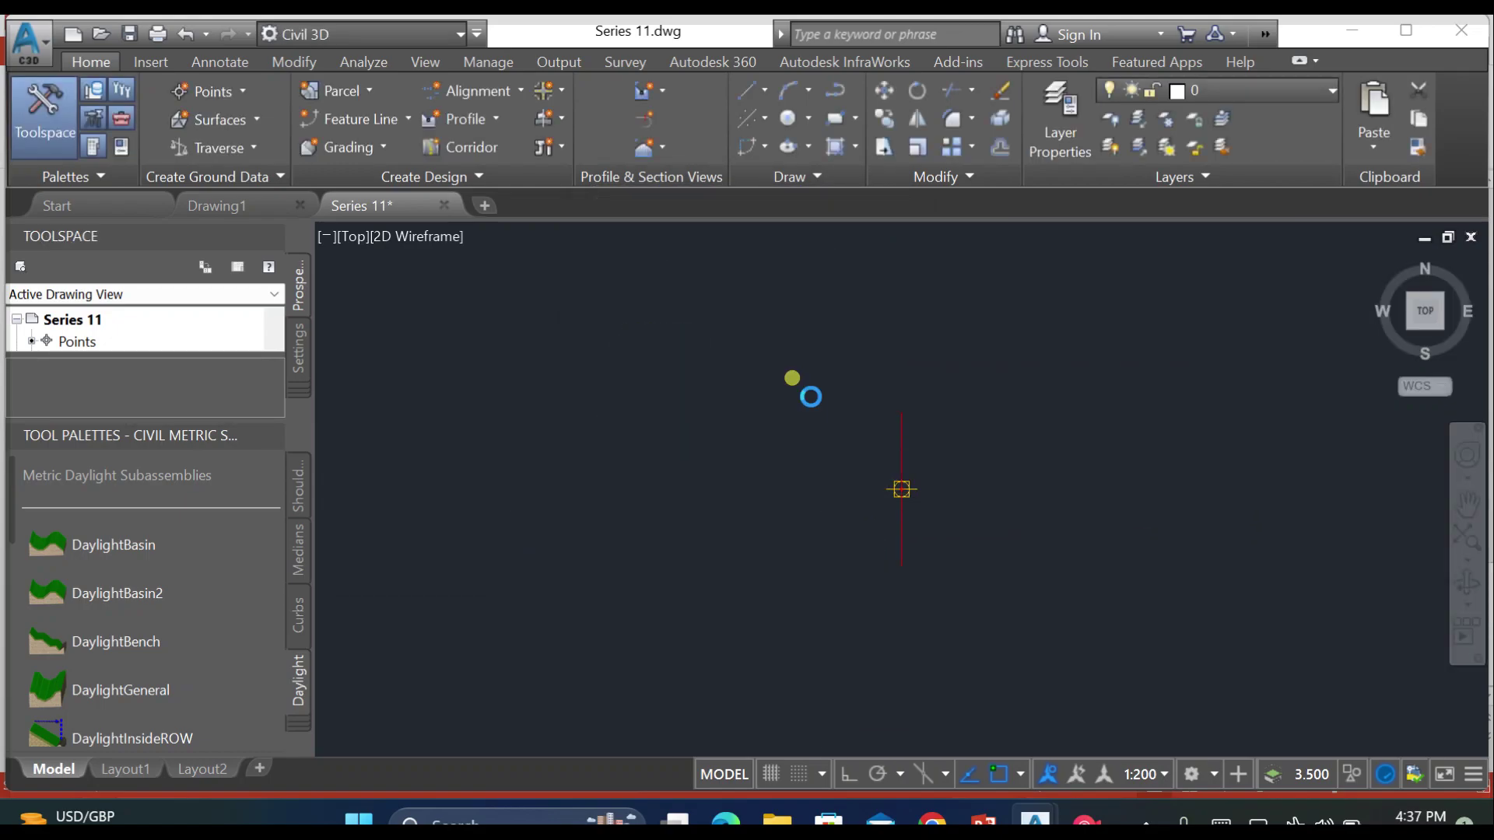
# Step: Draw a circle around the new assembly marker so it is easy to find in the drawing
pyautogui.scroll(-1, 877, 452)
pyautogui.moveTo(891, 484); pyautogui.dragTo(870, 490, button='middle')
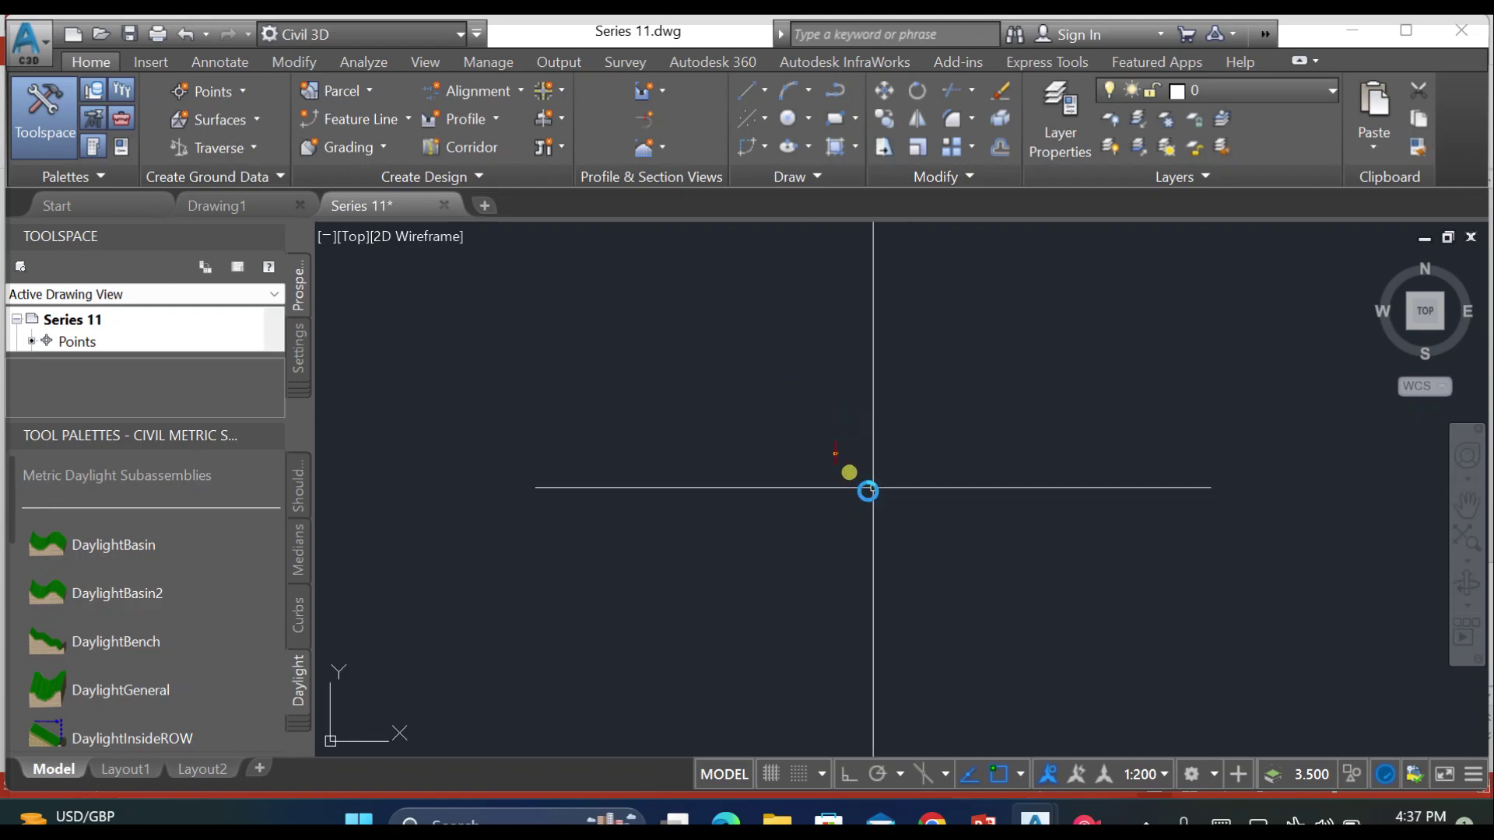
pyautogui.write('c')
pyautogui.press('Return')
pyautogui.click(814, 413)
pyautogui.click(877, 523)
pyautogui.scroll(-5, 872, 488)
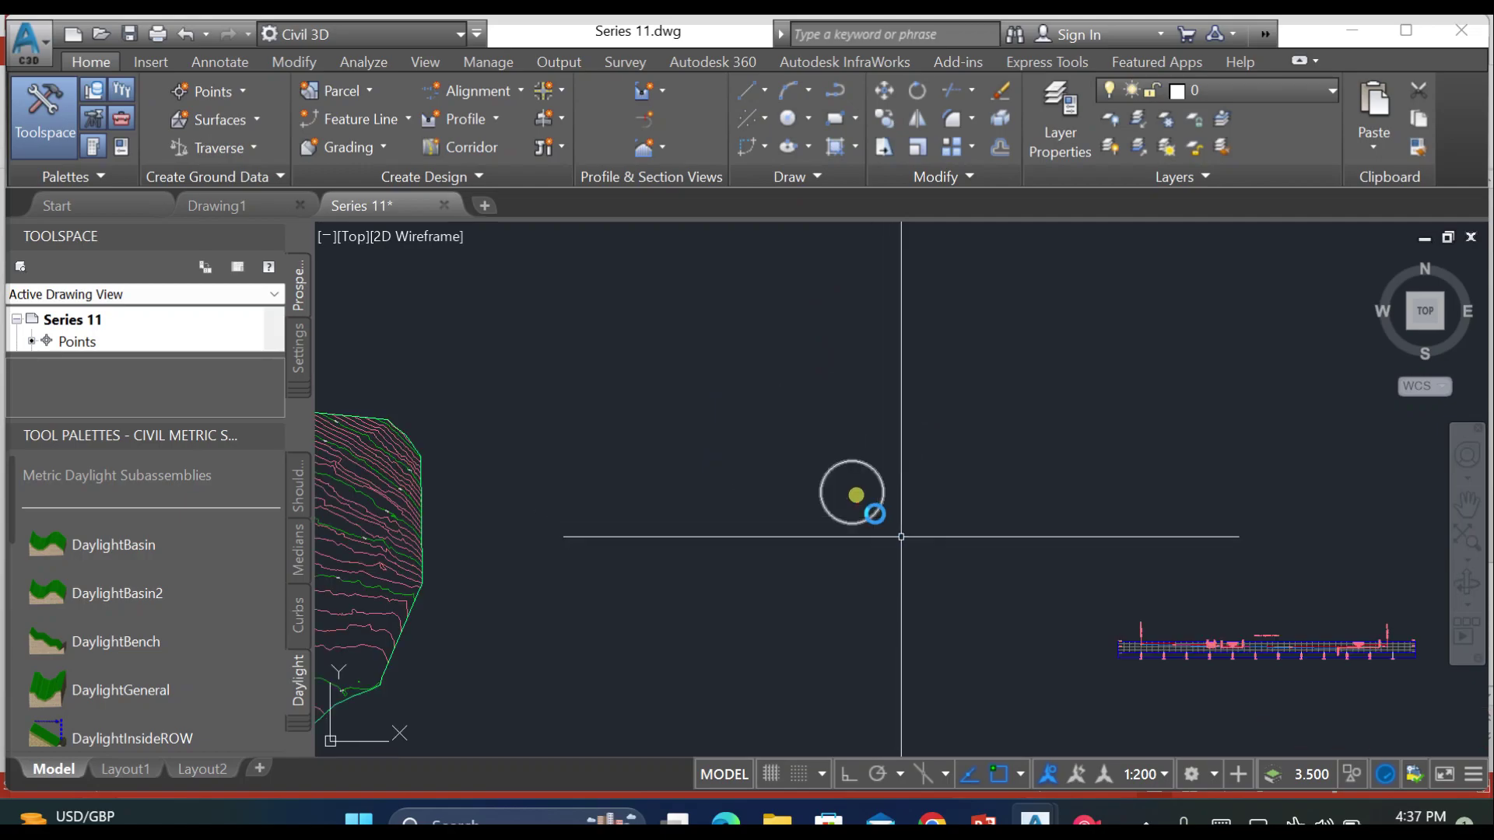
pyautogui.scroll(5, 887, 527)
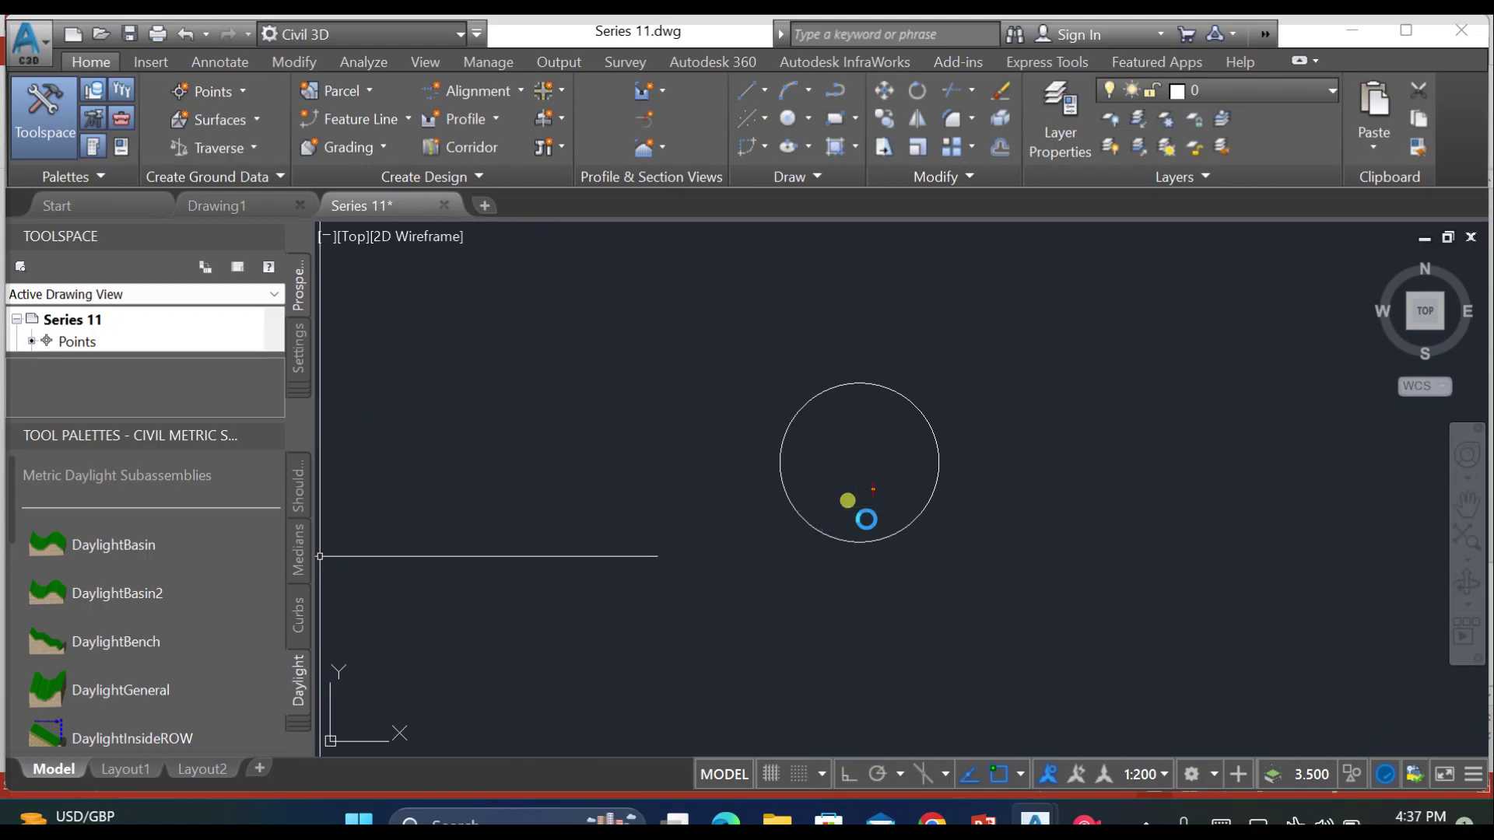
# Step: Start the BasicLane subassembly from the Basic set of metric subassemblies
pyautogui.click(300, 489)
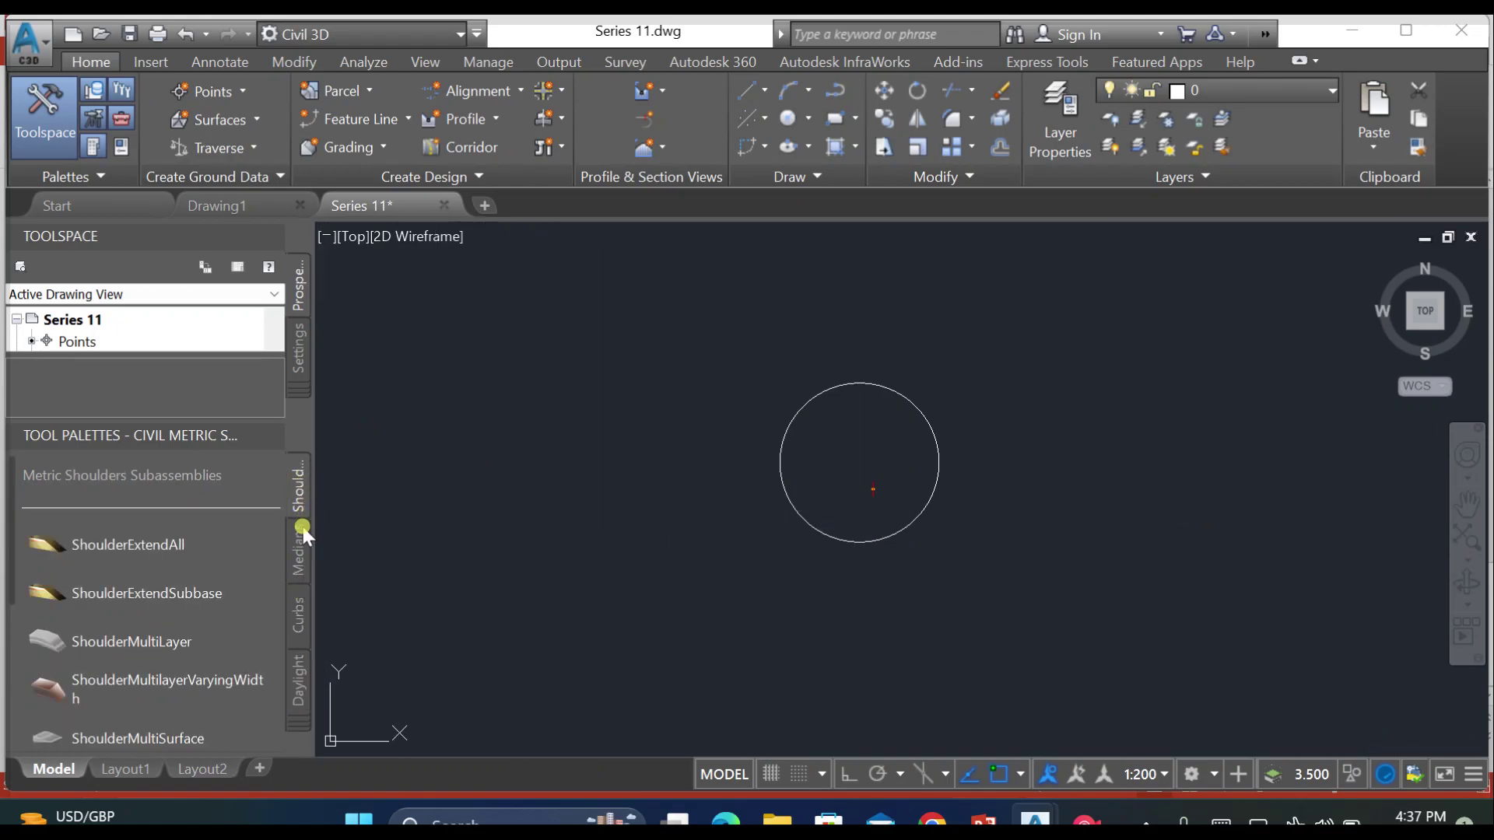
pyautogui.click(300, 533)
pyautogui.click(302, 493)
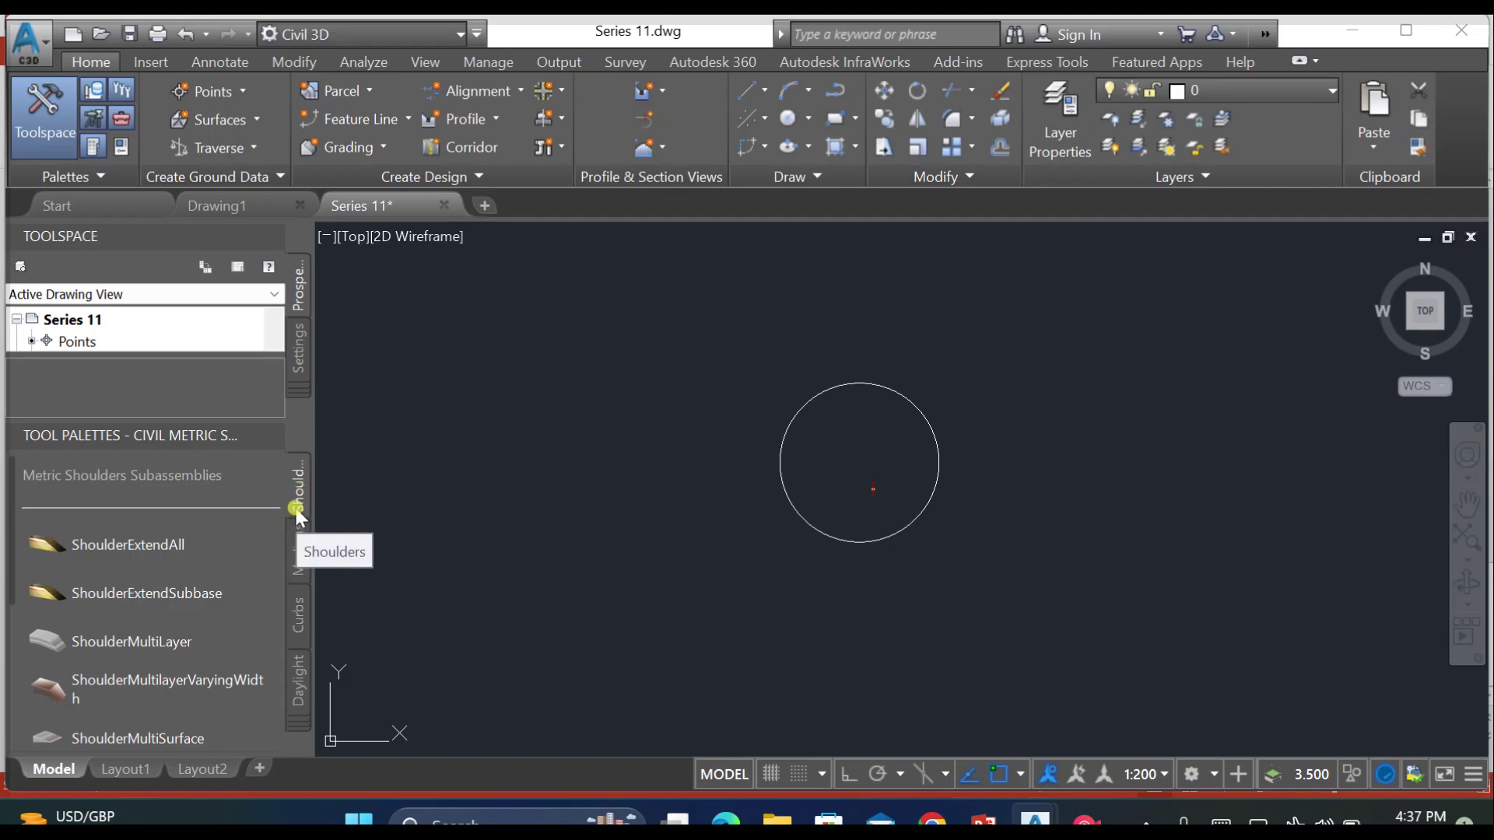
pyautogui.click(303, 724)
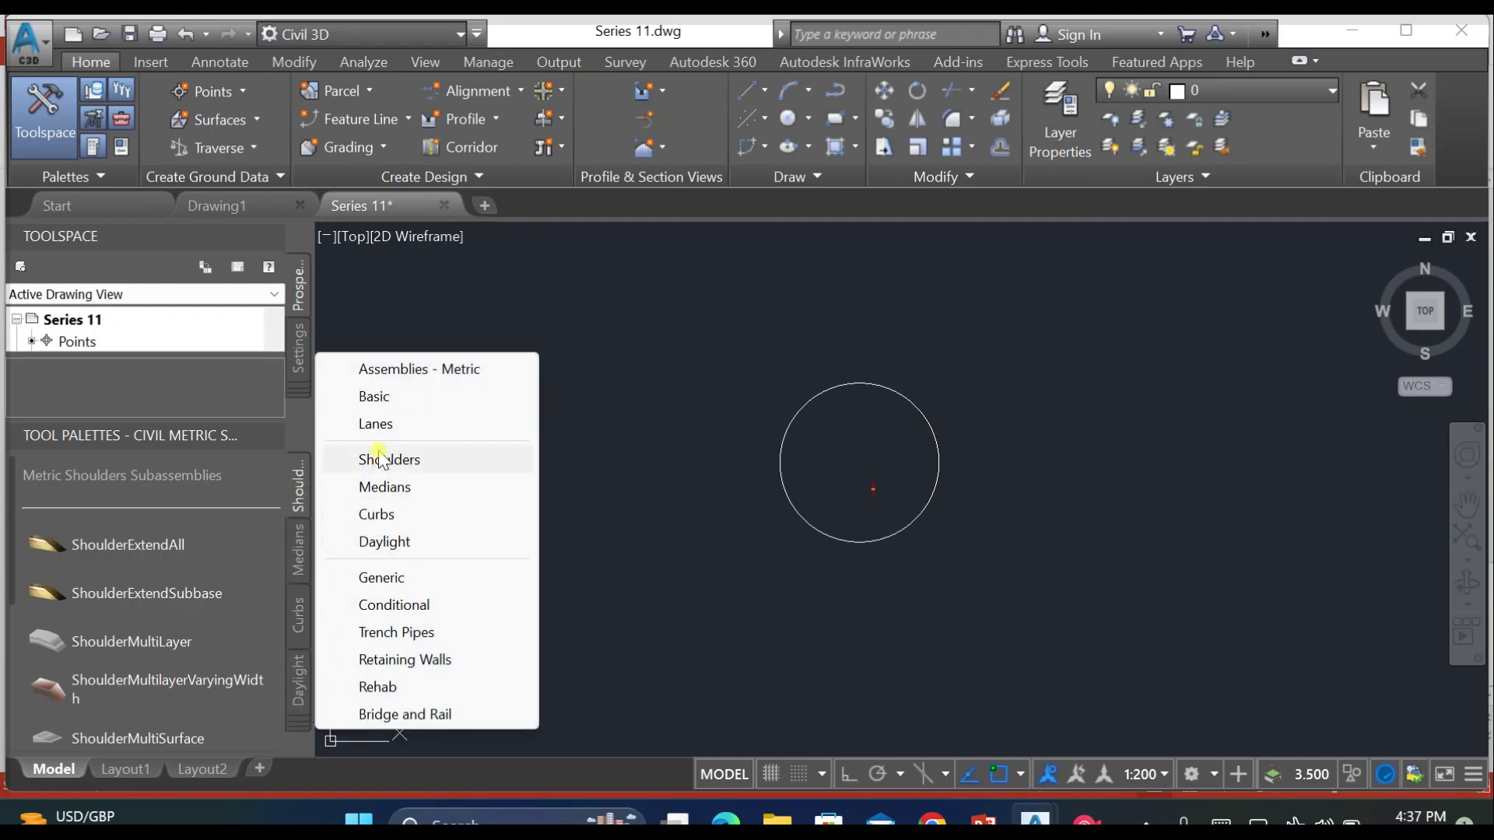
pyautogui.click(391, 399)
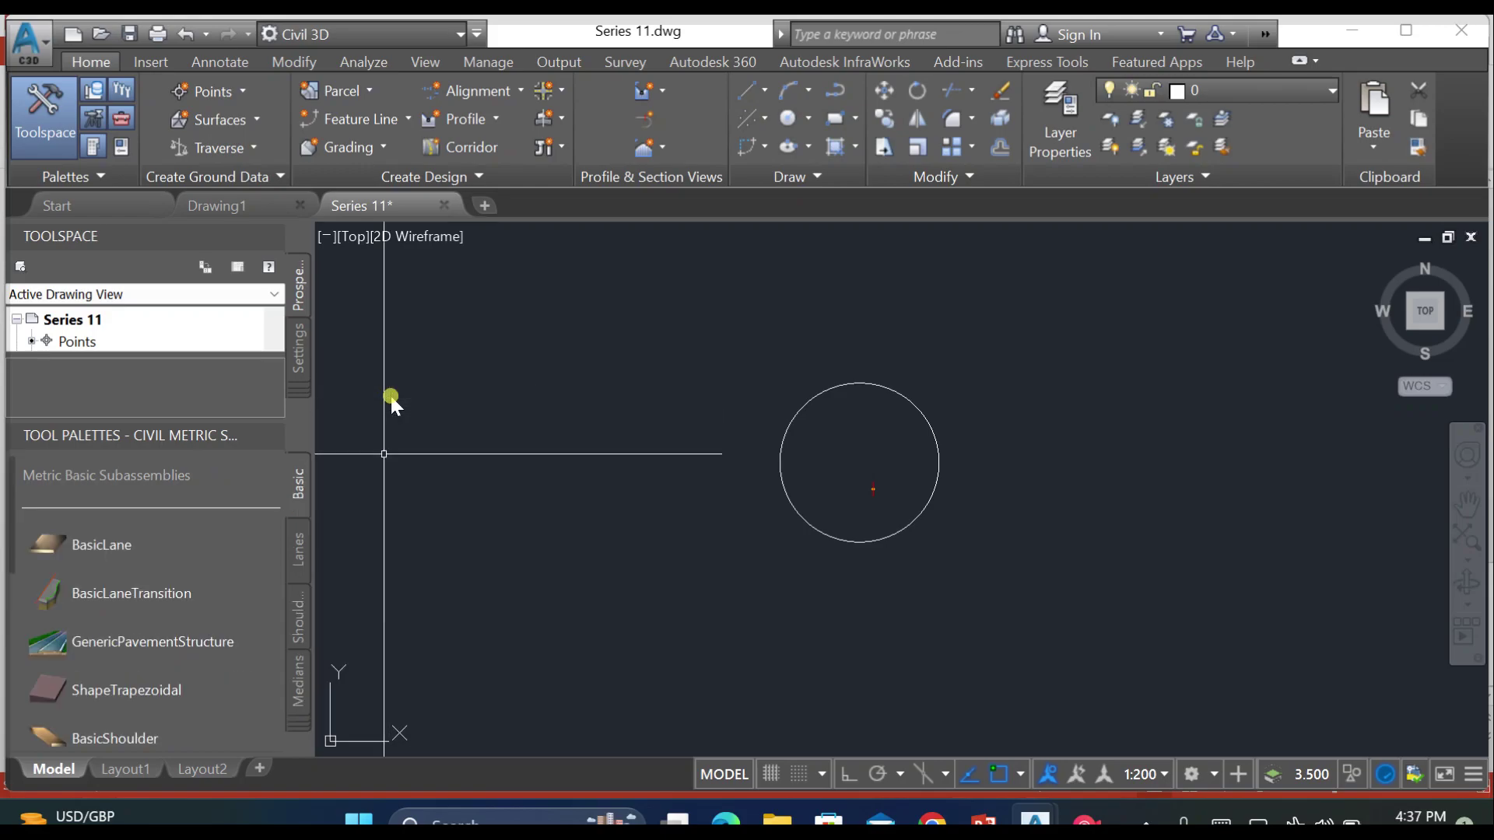
pyautogui.click(160, 544)
pyautogui.scroll(4, 841, 490)
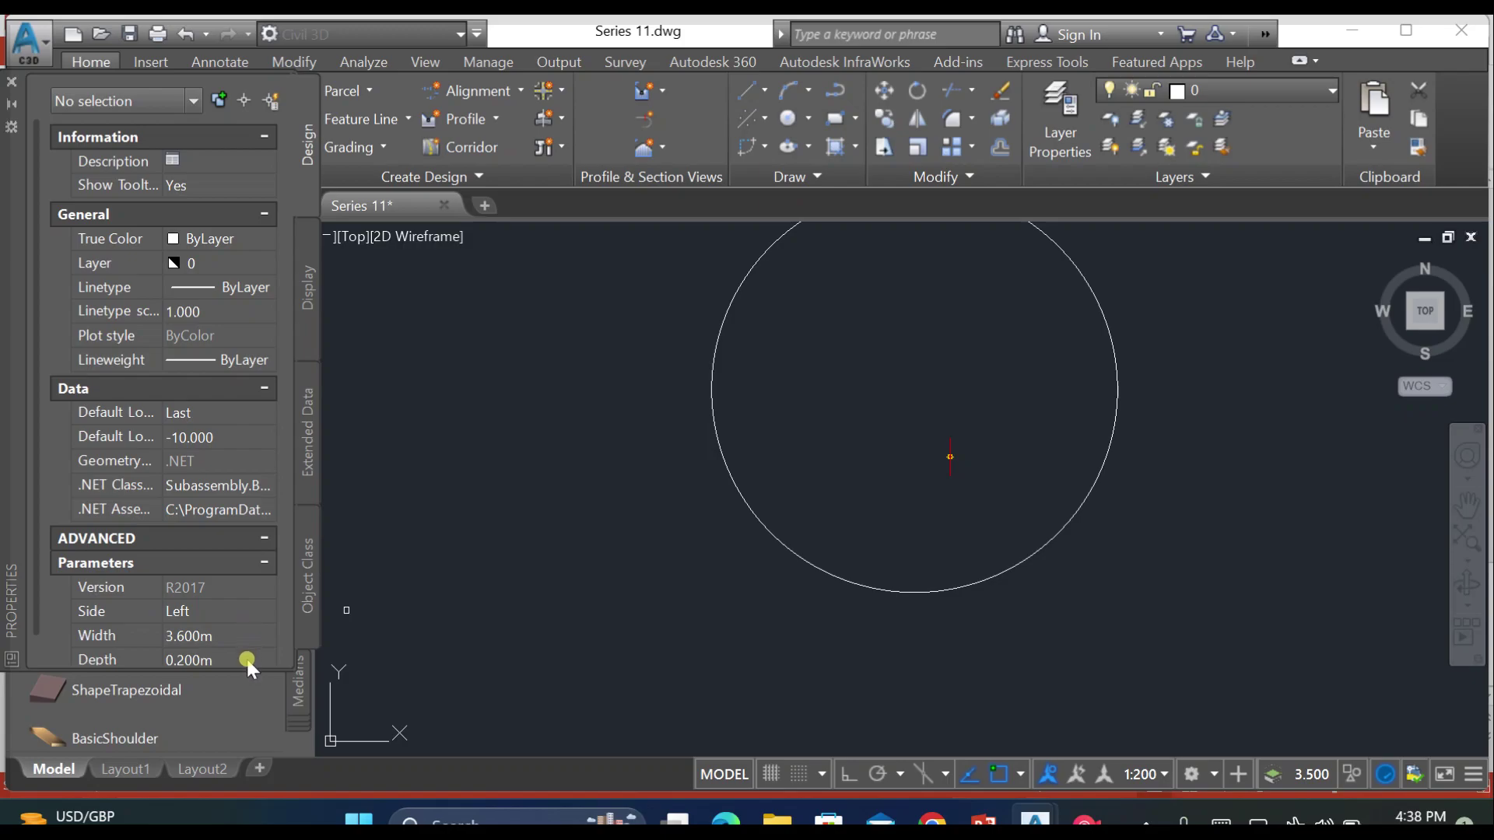
# Step: Set the left lane's width to 2.5 m and its depth to 0.1 m
pyautogui.click(233, 632)
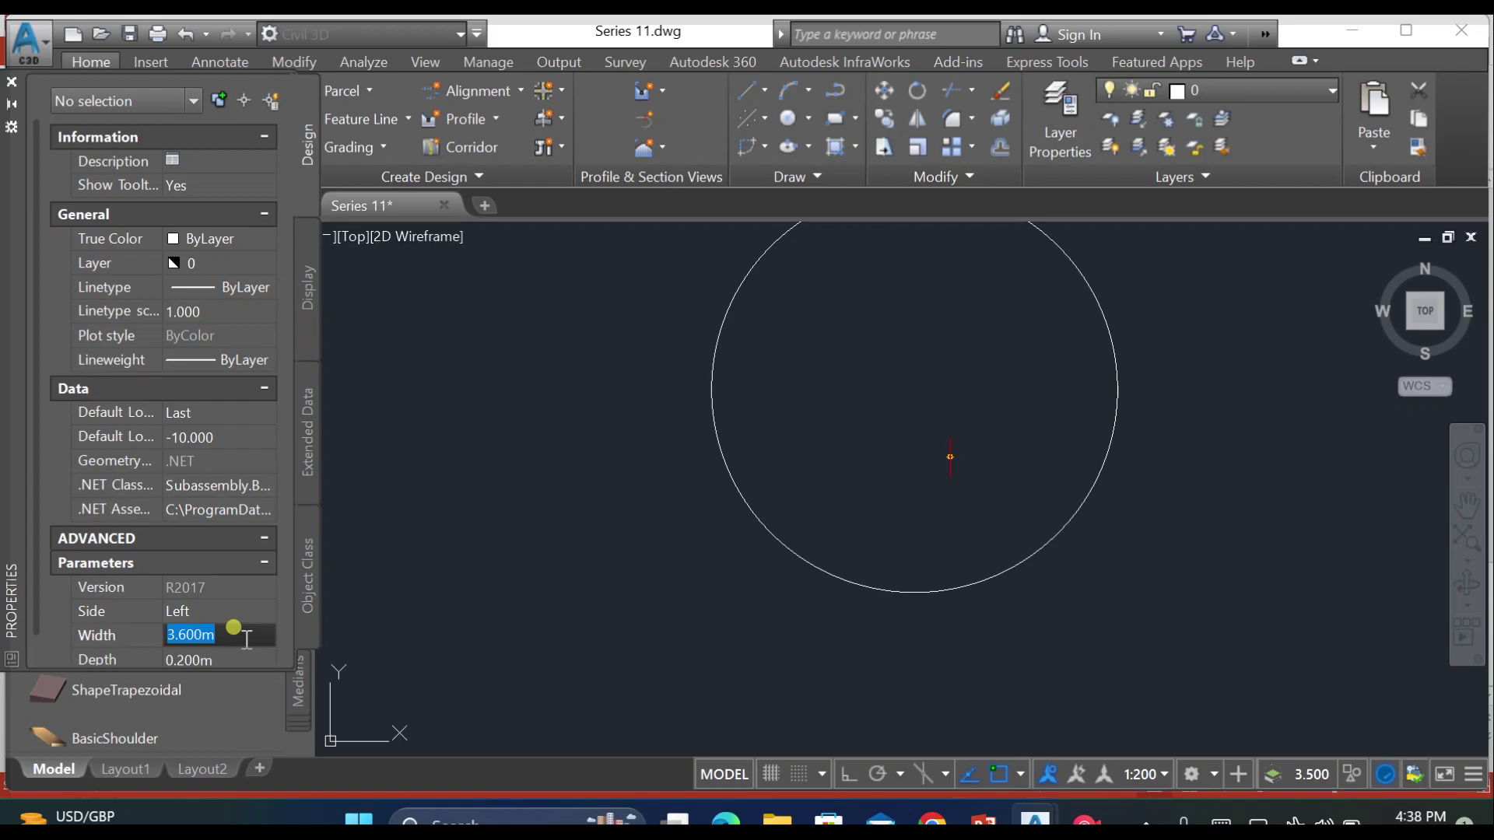
pyautogui.write('2.4')
pyautogui.press('BackSpace')
pyautogui.write('5')
pyautogui.scroll(-1, 269, 689)
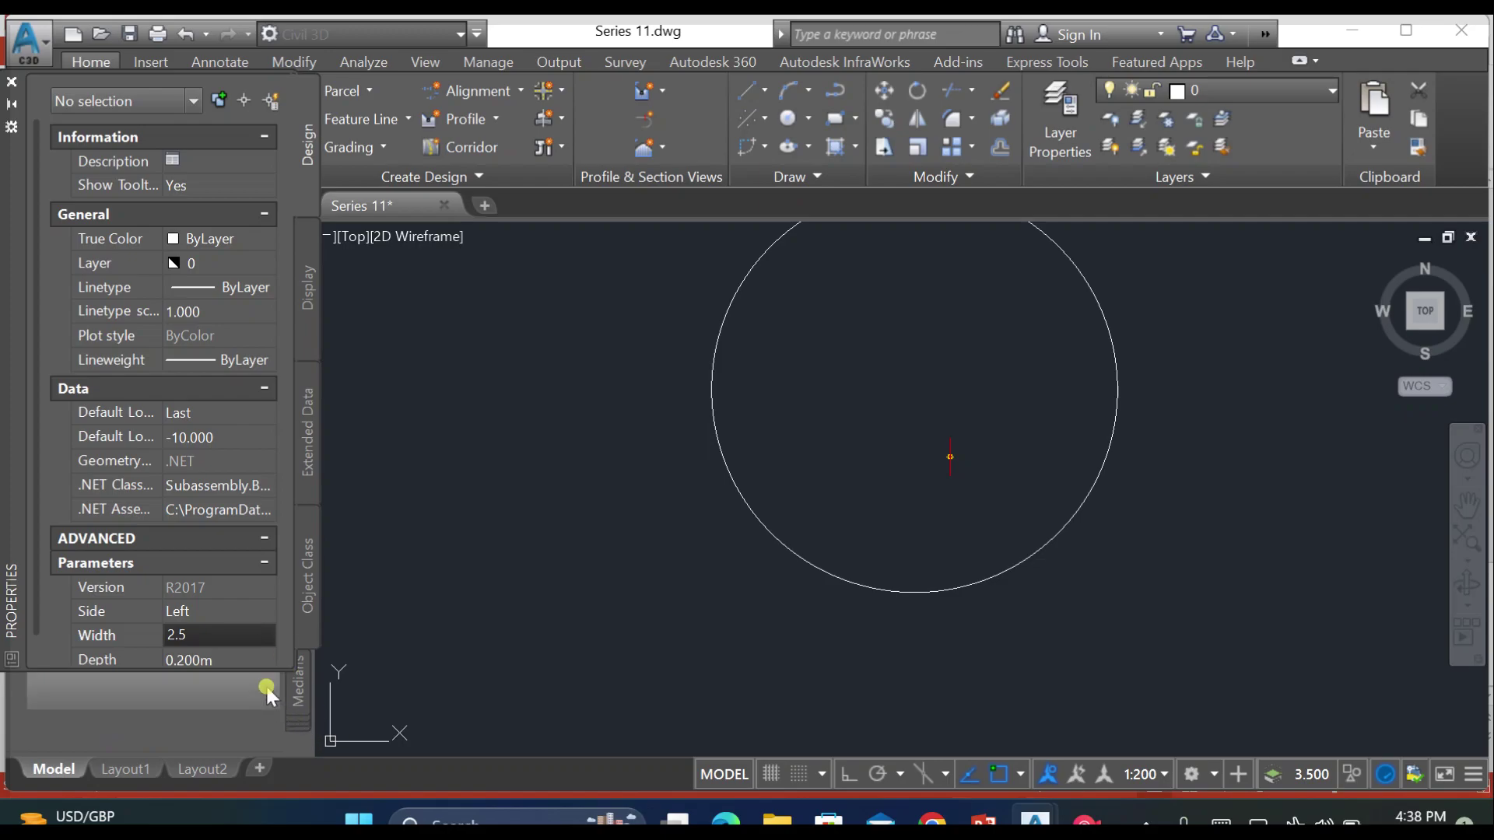
pyautogui.scroll(-2, 267, 619)
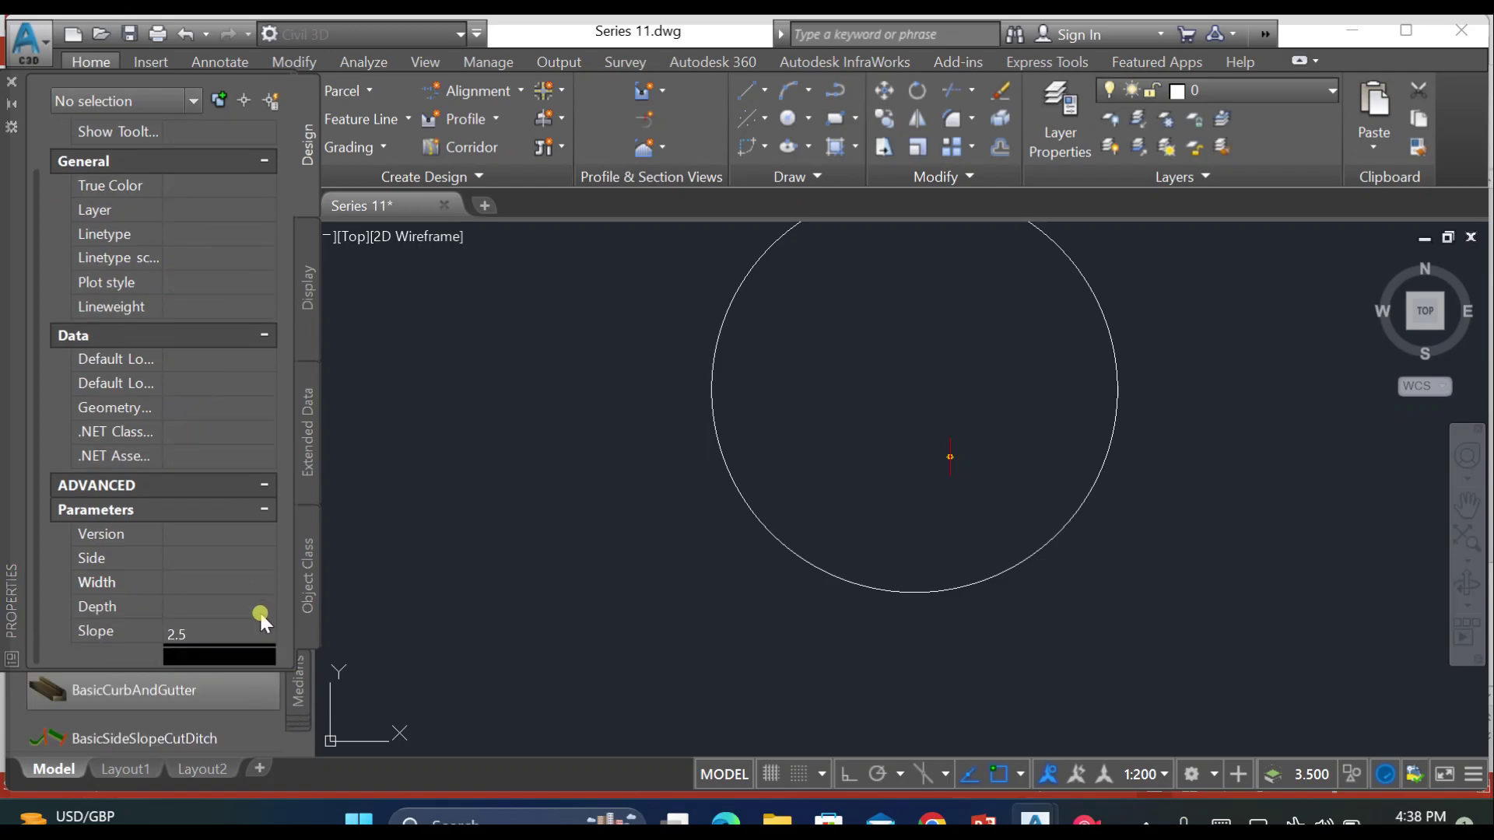
pyautogui.click(214, 606)
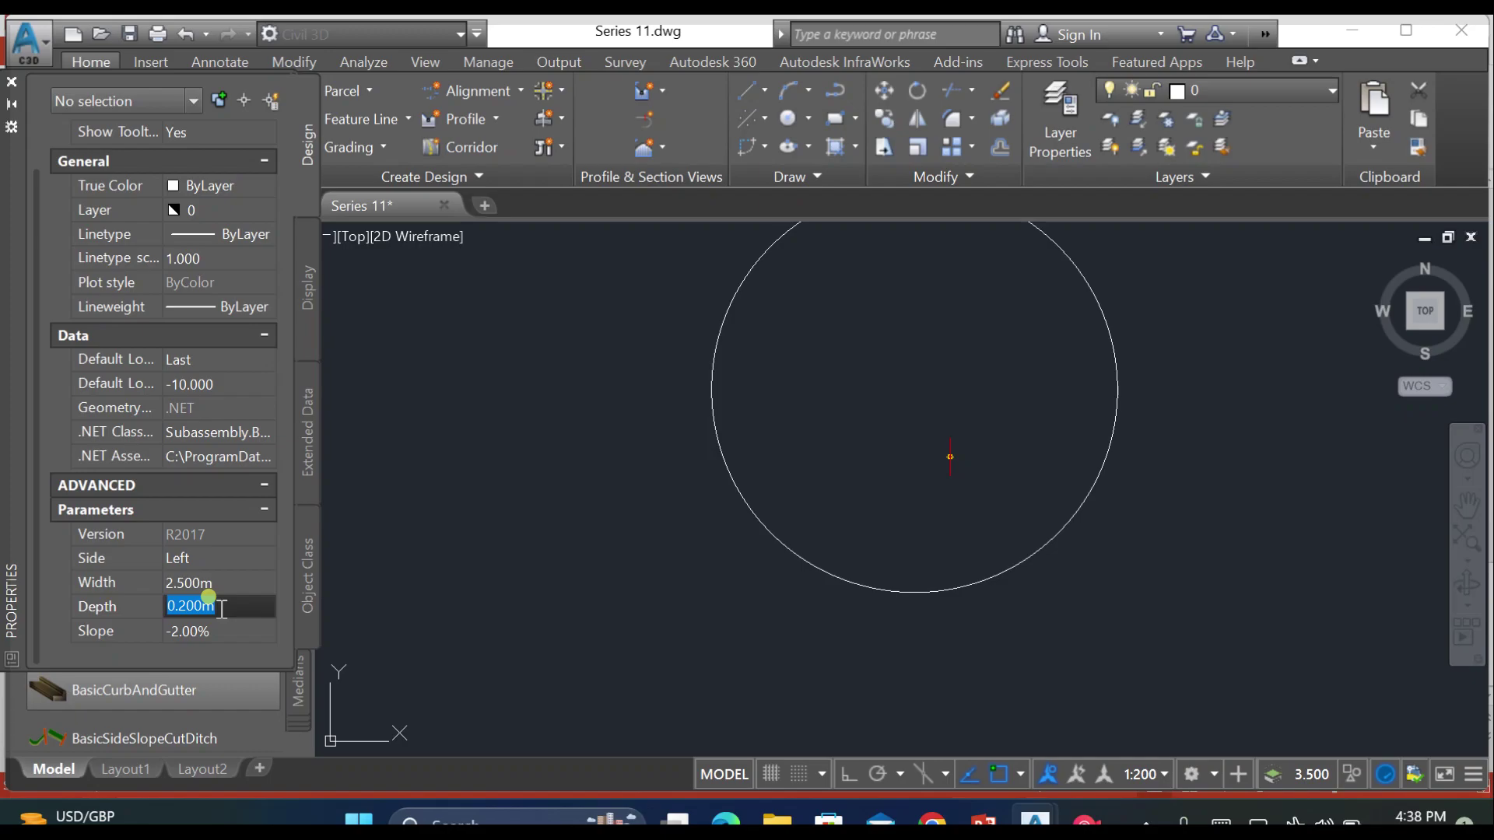
pyautogui.write('.1')
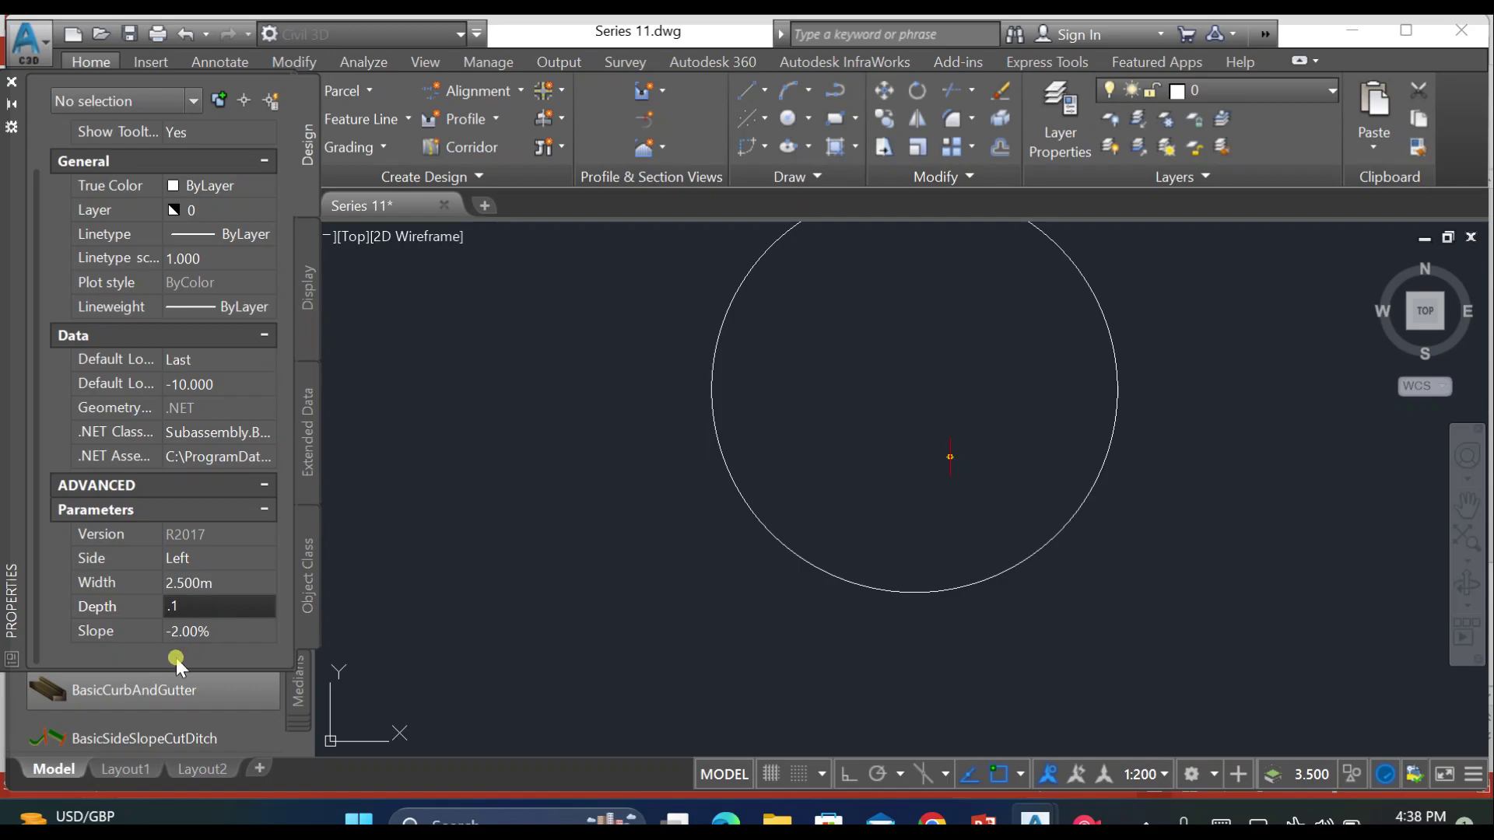
pyautogui.click(231, 629)
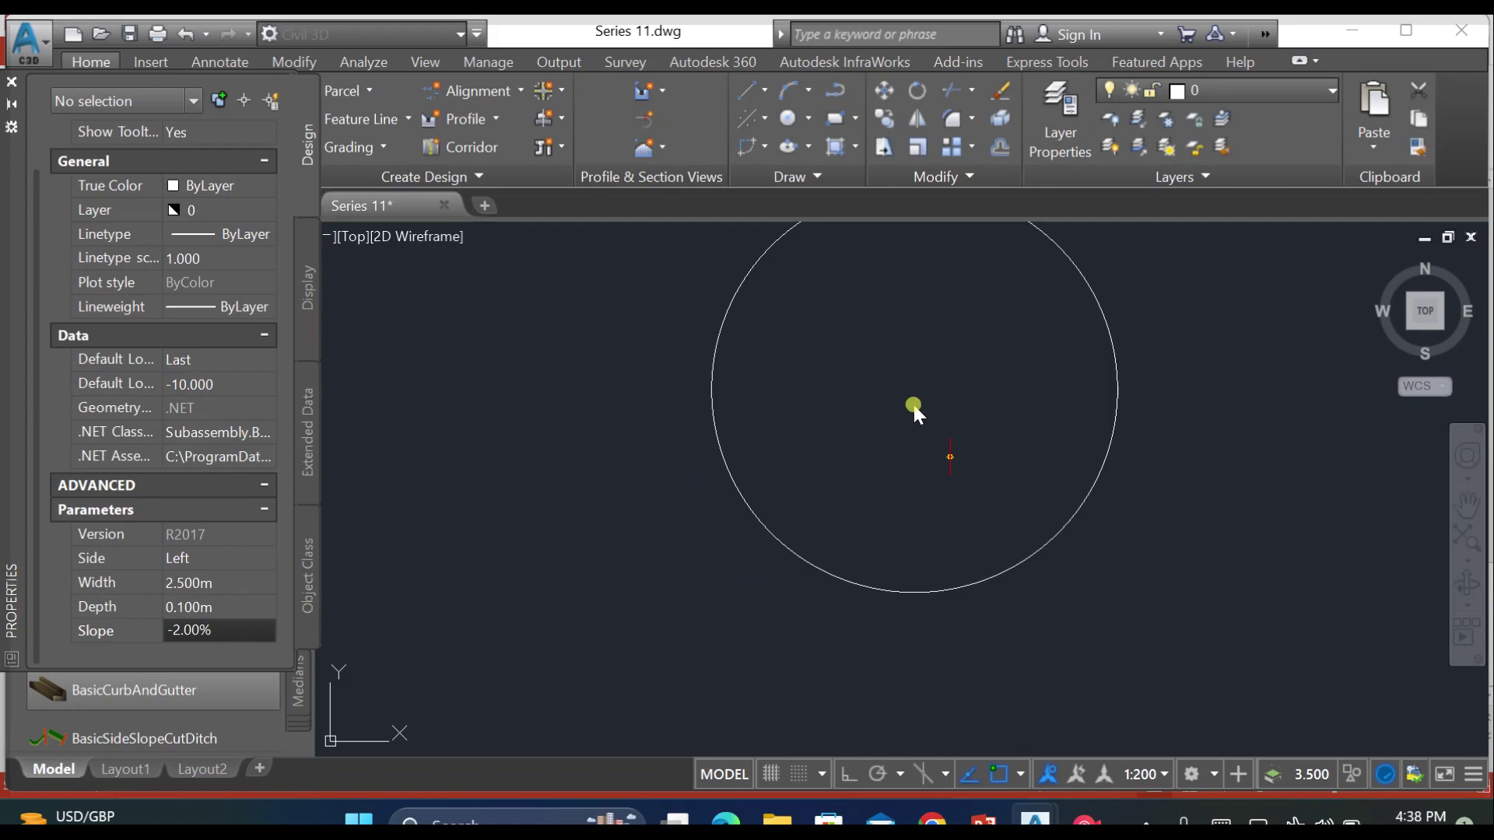
# Step: Attach the left lane to the assembly baseline
pyautogui.scroll(5, 968, 502)
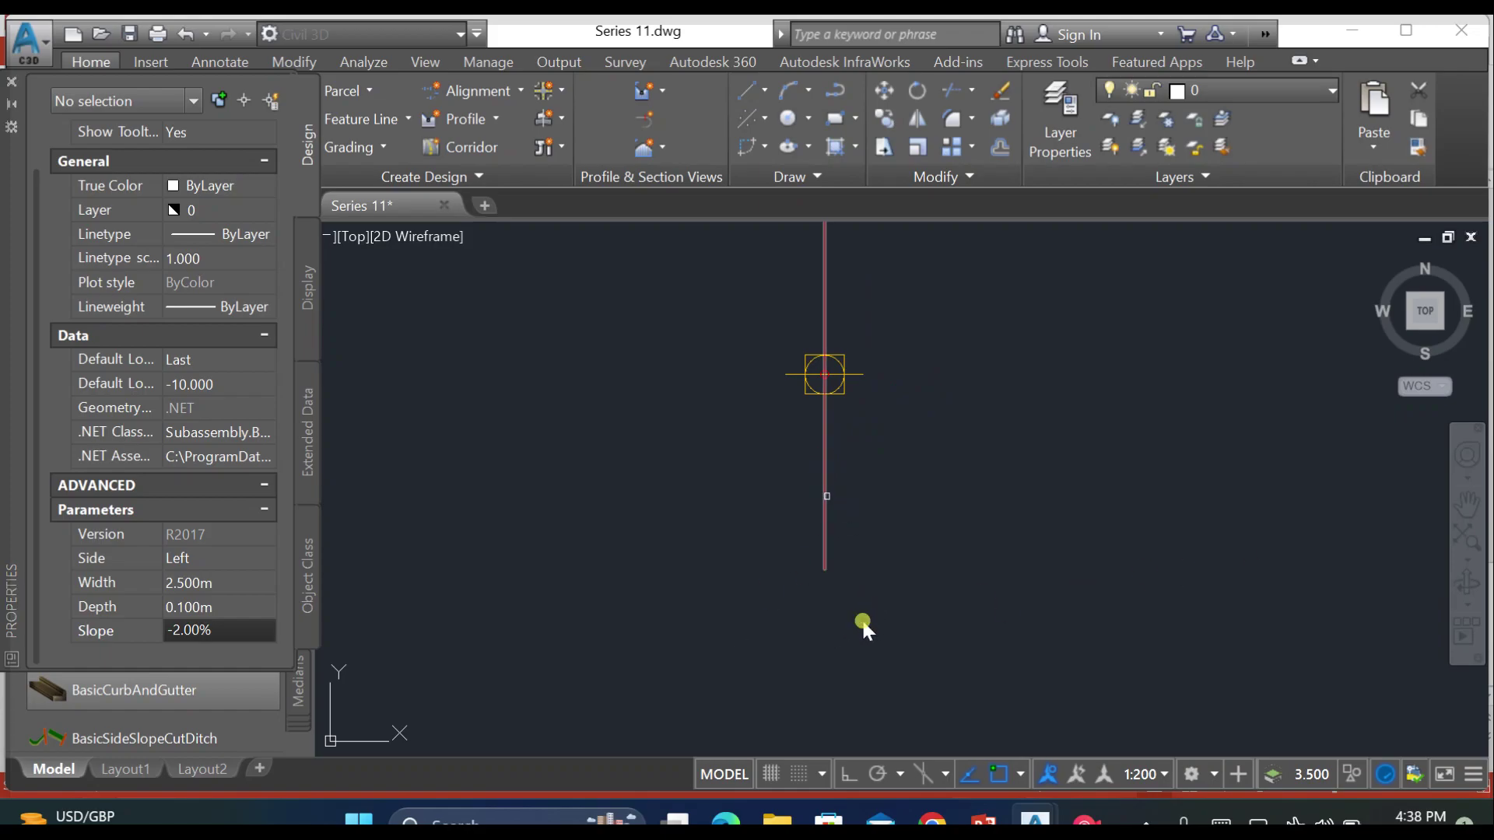
pyautogui.click(826, 498)
pyautogui.scroll(-2, 810, 490)
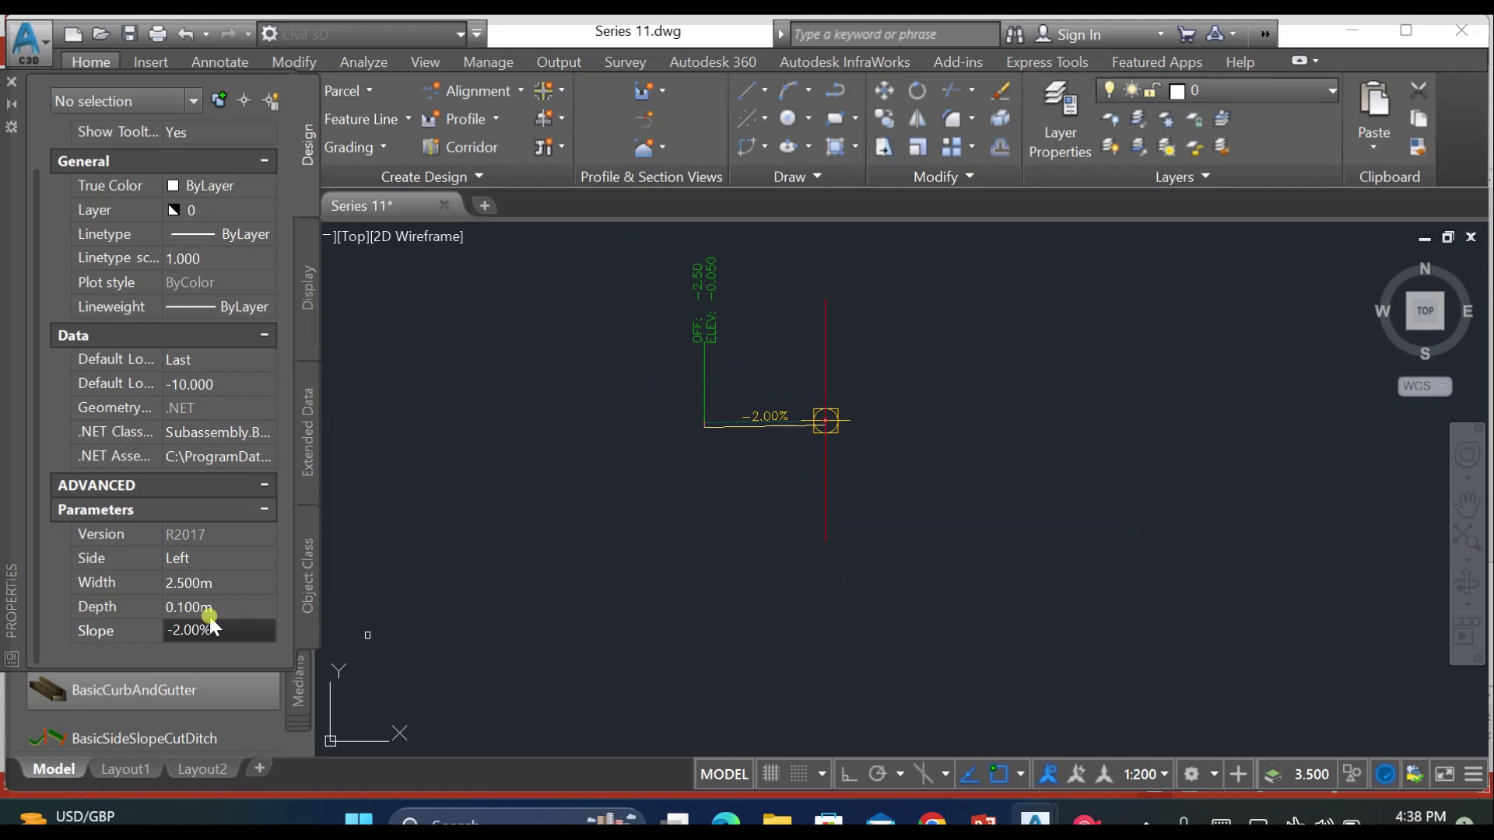
# Step: Set the lane slope to 2% and attach a second lane to the baseline opposite the first, then close the properties
pyautogui.click(171, 630)
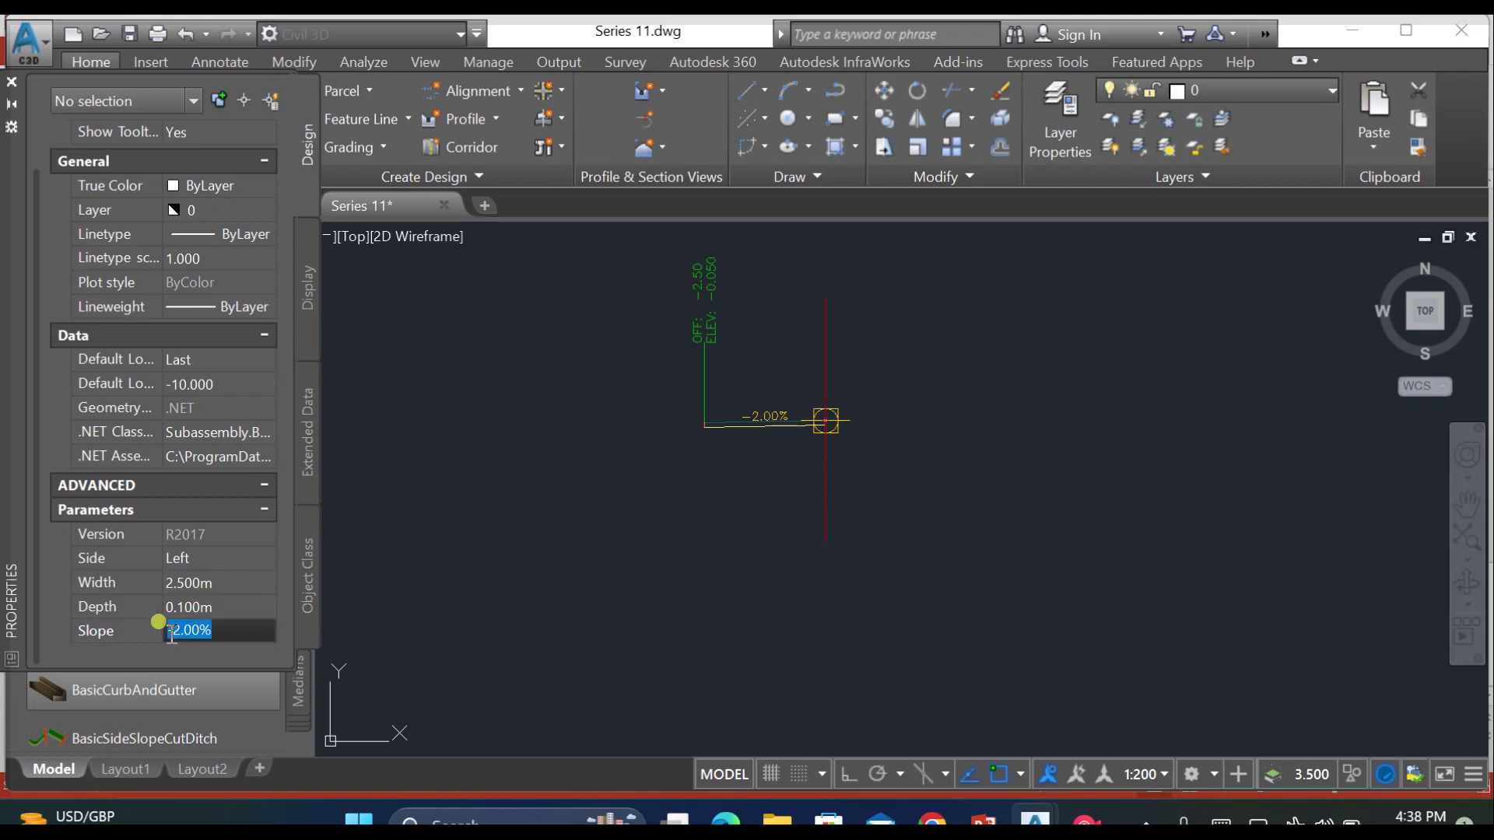
pyautogui.write('2')
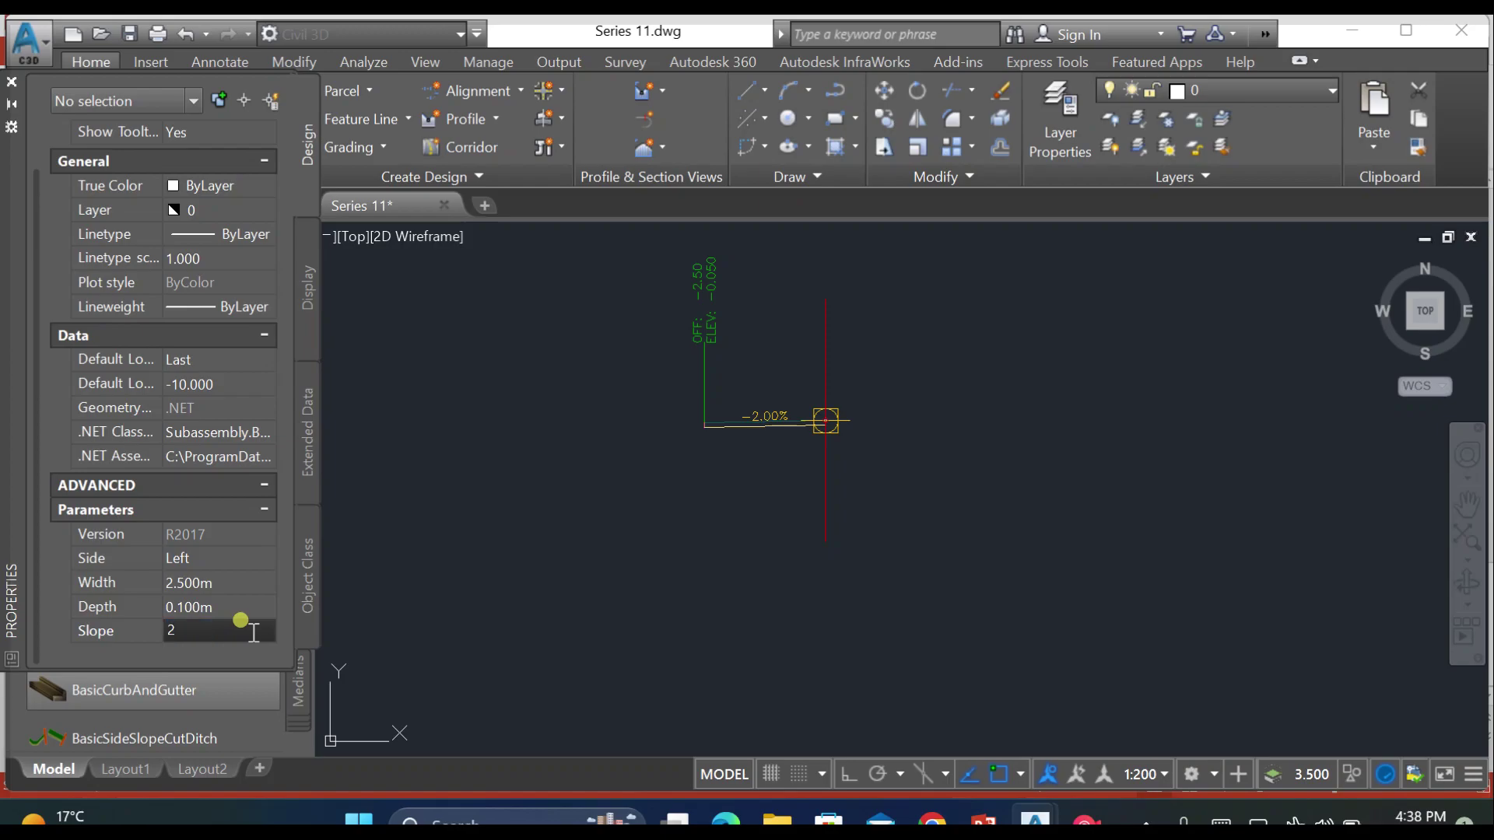
pyautogui.press('Return')
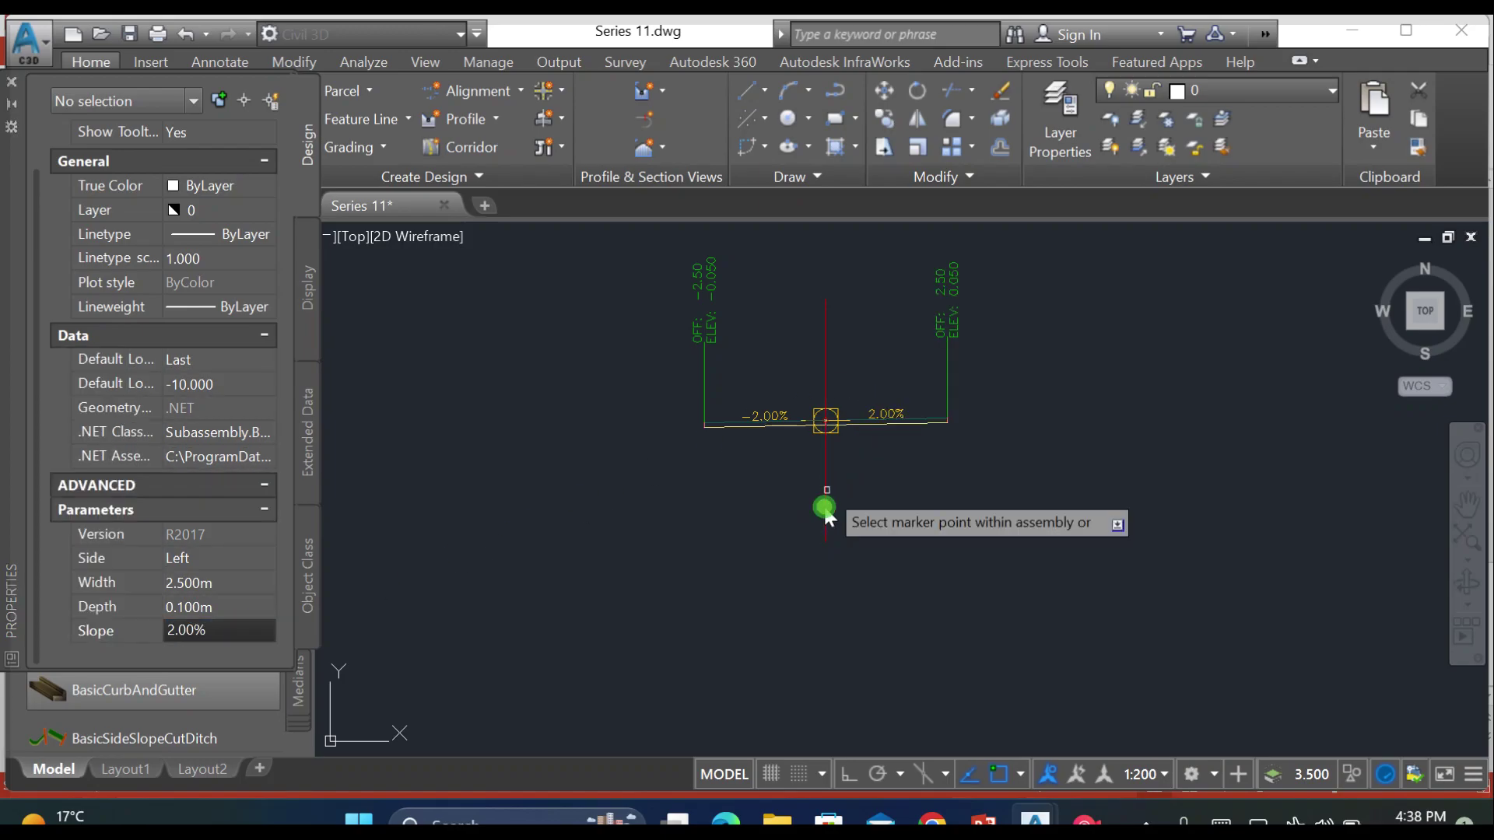
pyautogui.moveTo(798, 498); pyautogui.dragTo(847, 441, button='middle')
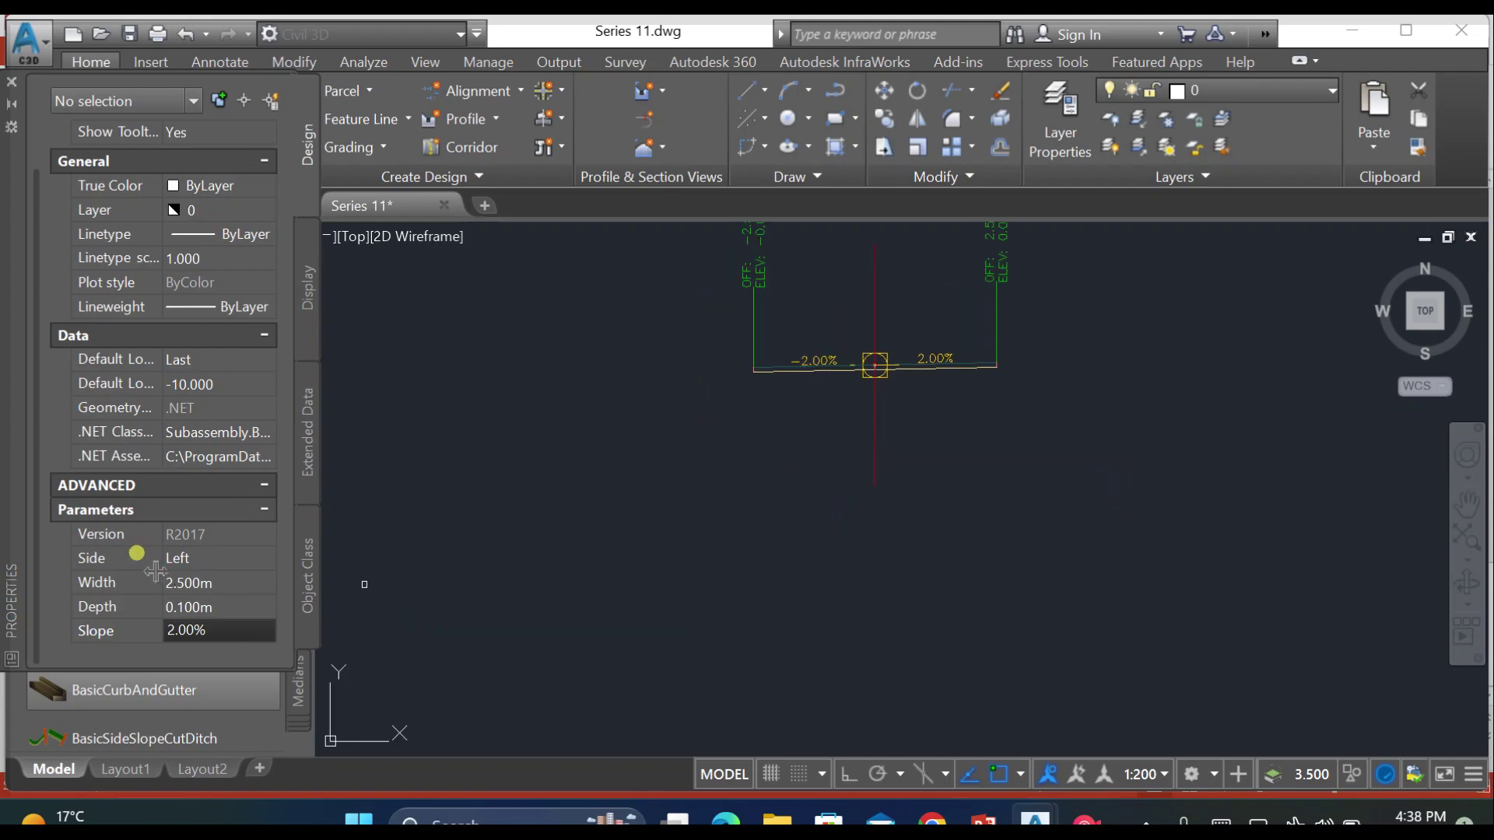
pyautogui.moveTo(864, 470); pyautogui.dragTo(821, 524, button='middle')
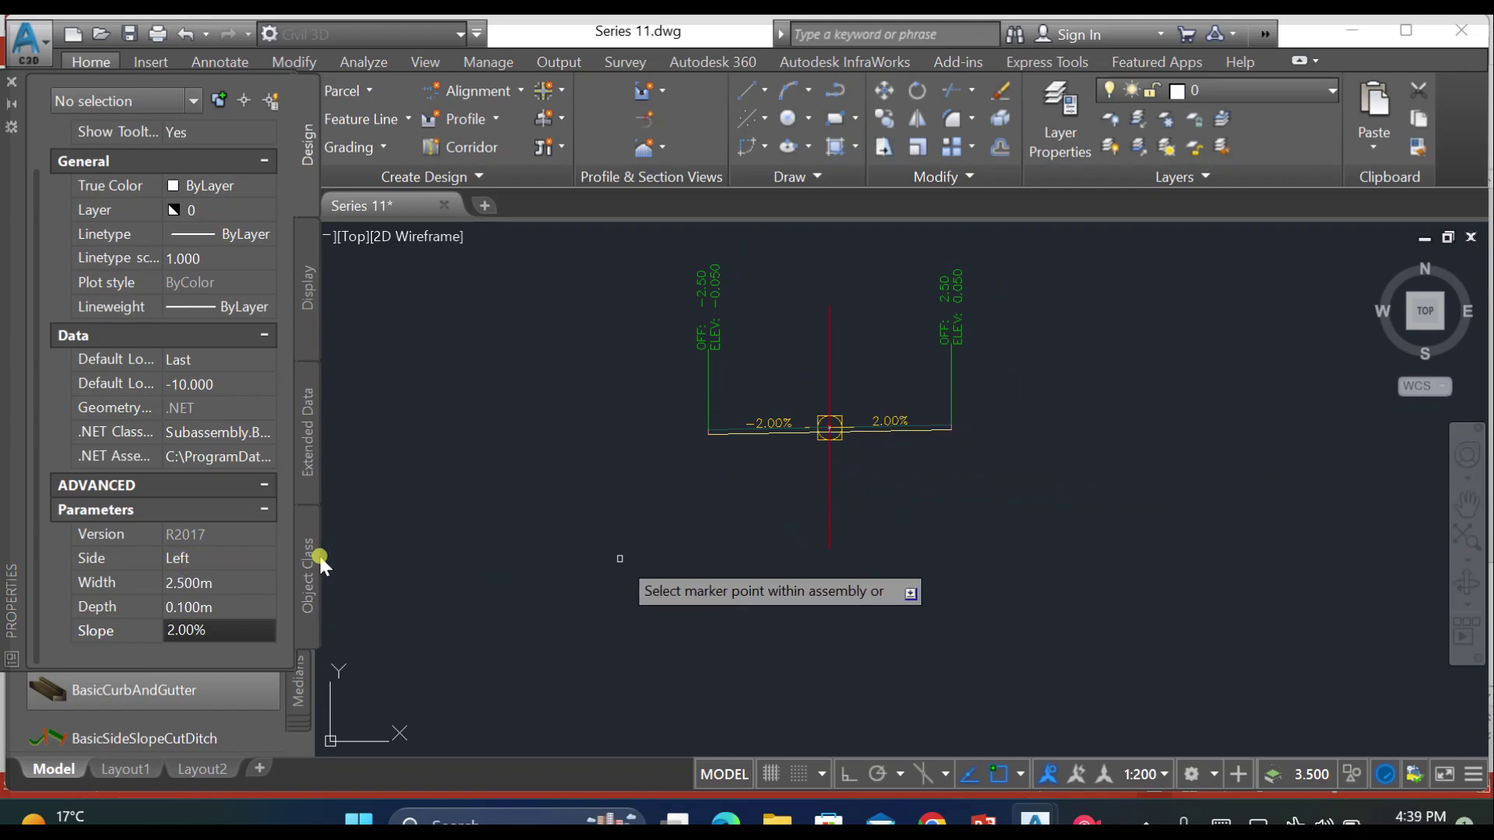
pyautogui.click(825, 454)
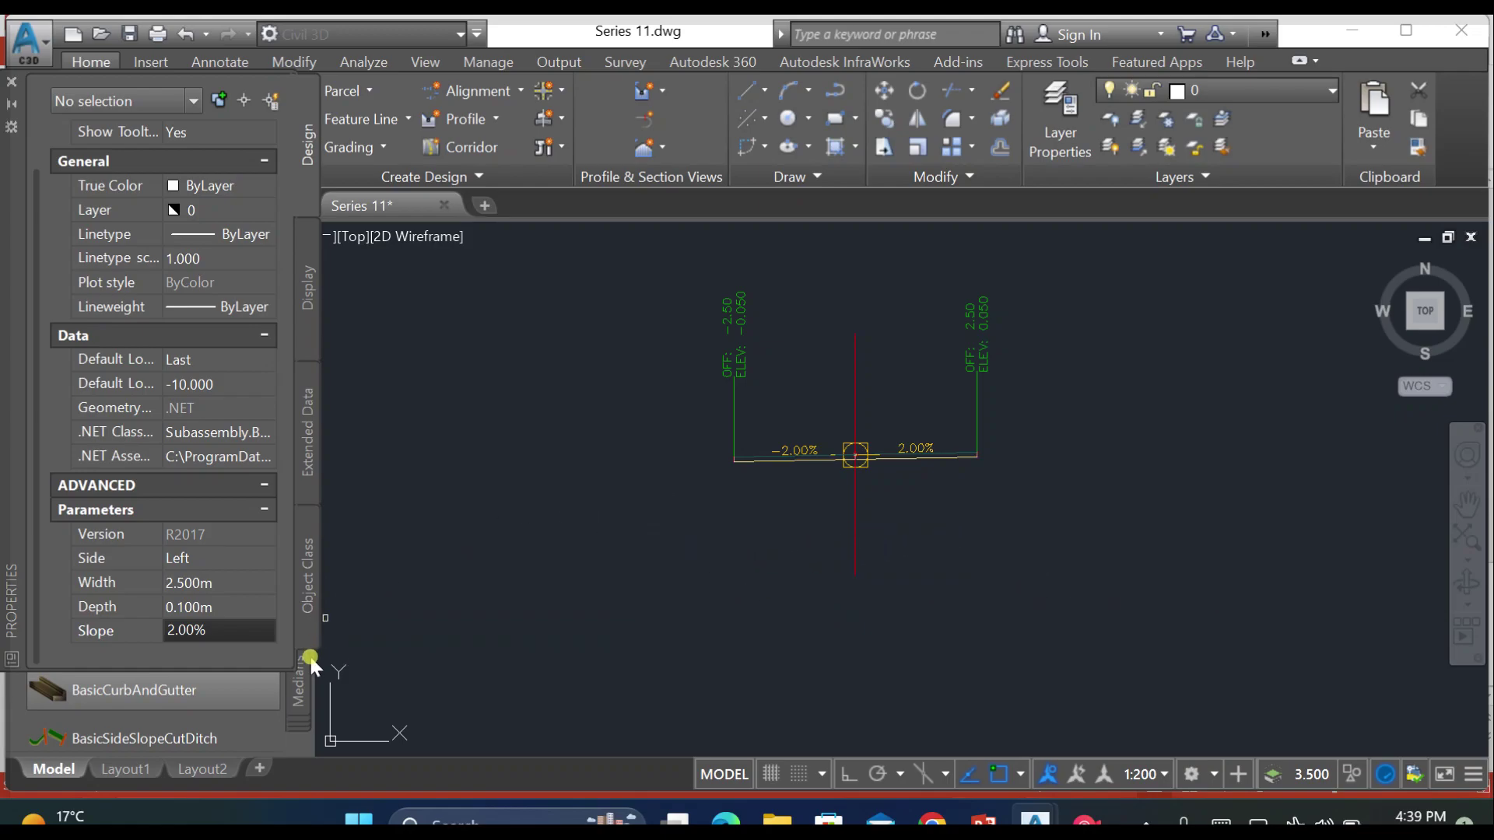
pyautogui.click(15, 85)
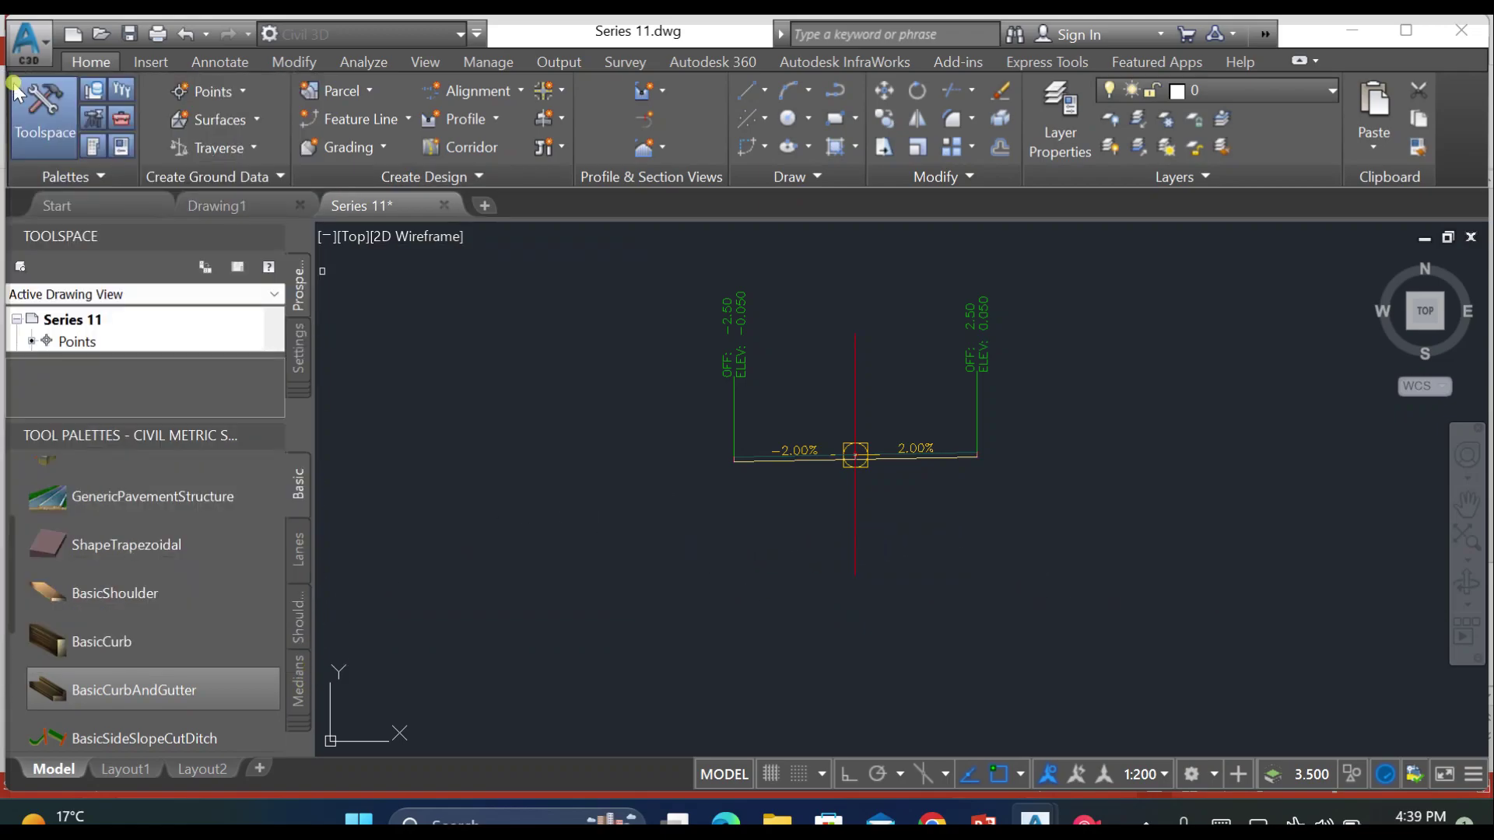
# Step: Start the DaylightBench subassembly from the Daylight set of metric subassemblies
pyautogui.click(298, 723)
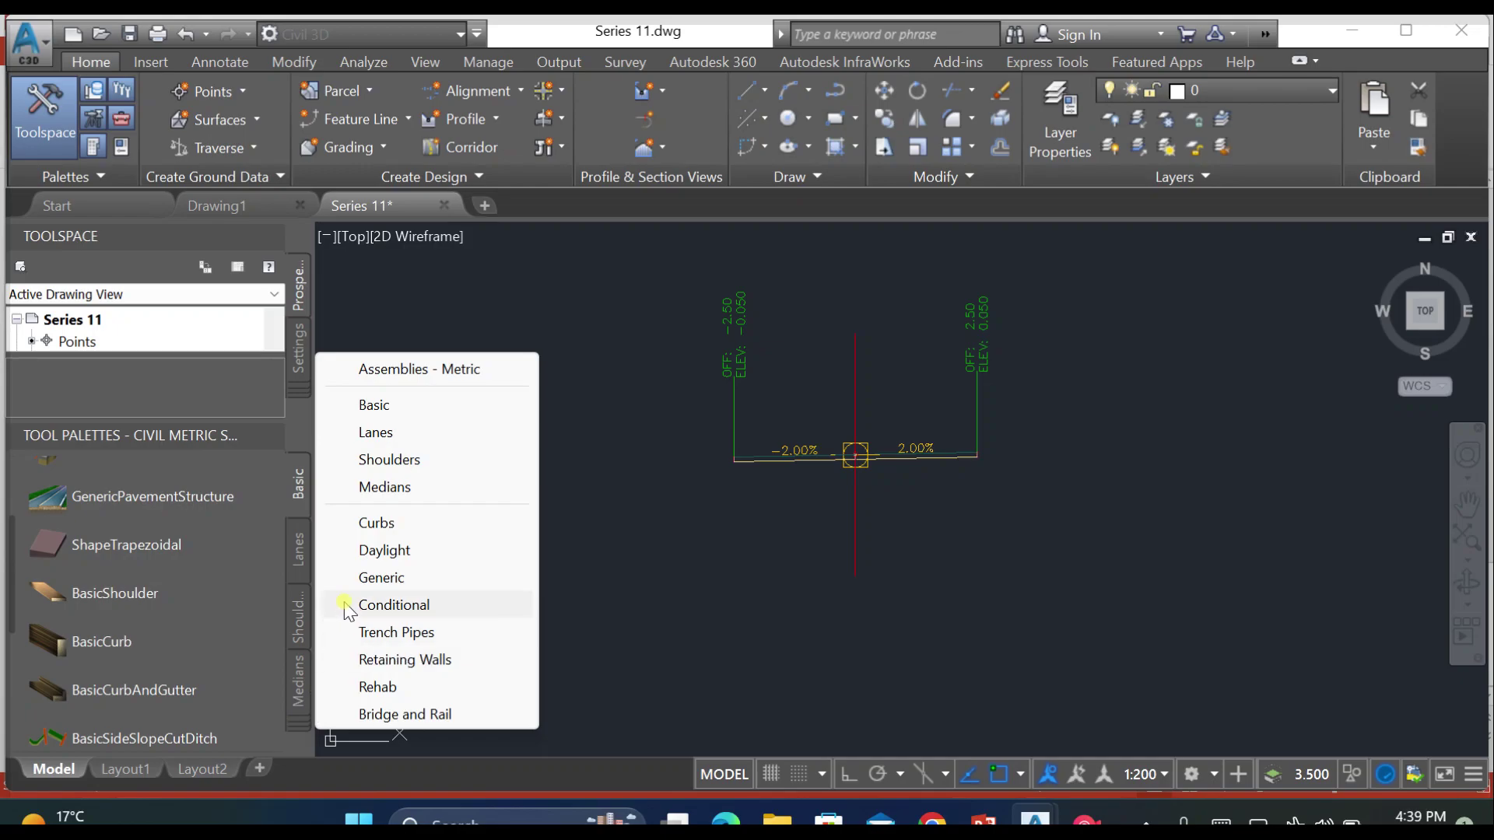
pyautogui.click(387, 550)
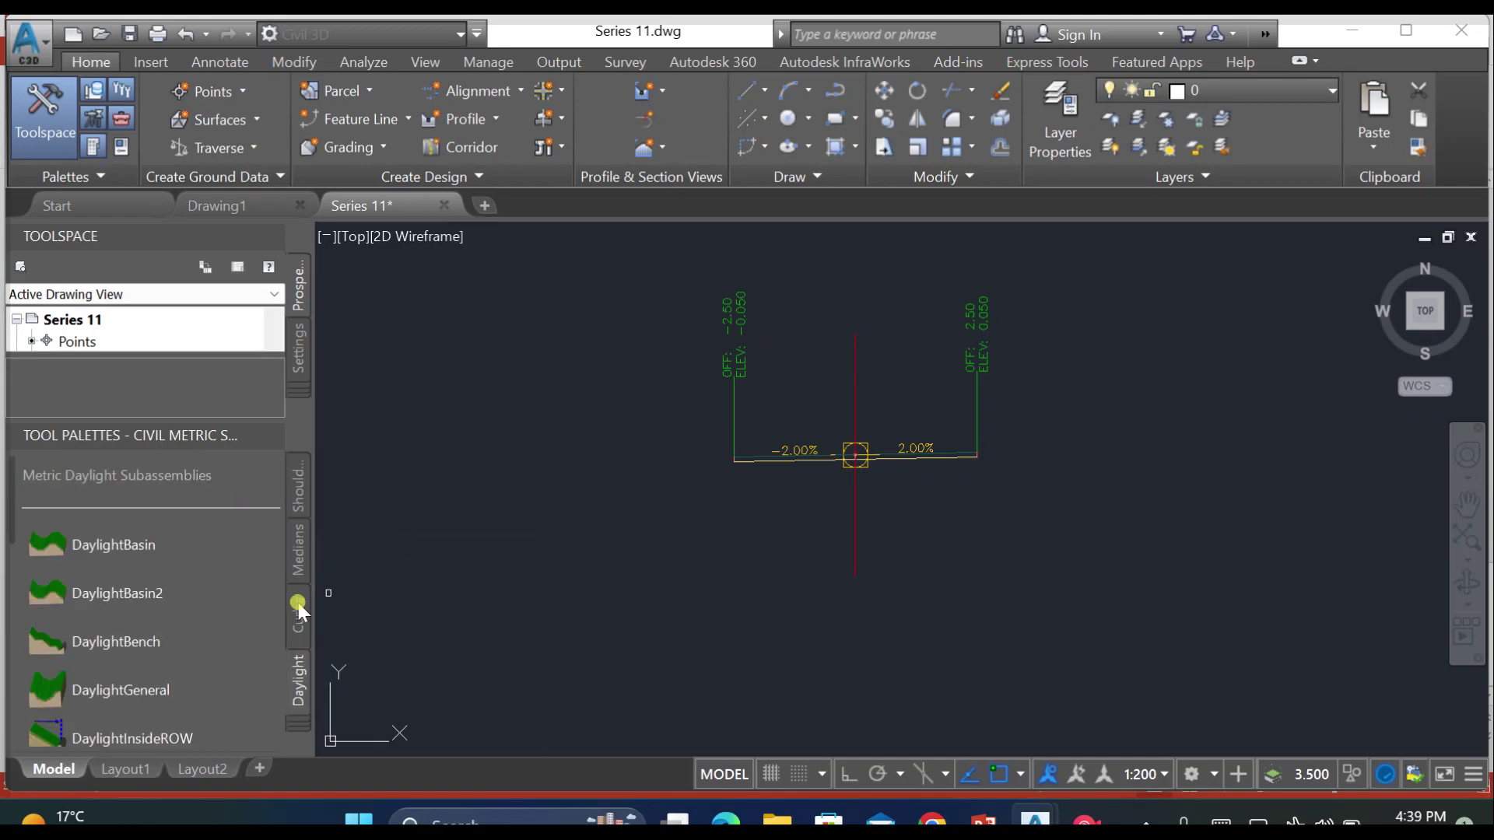
pyautogui.scroll(-5, 128, 576)
pyautogui.scroll(-3, 126, 623)
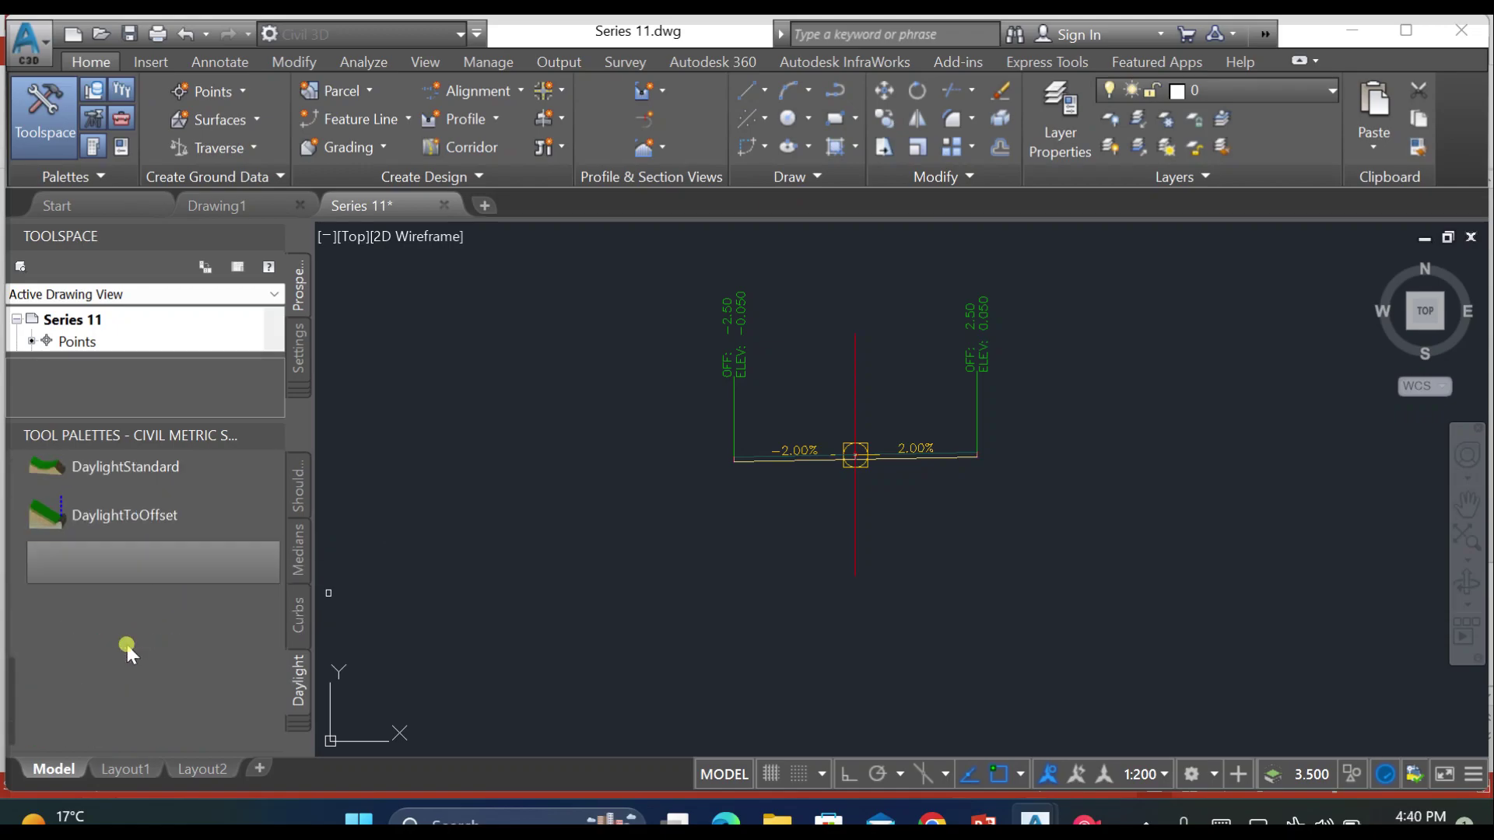
pyautogui.scroll(6, 126, 669)
pyautogui.scroll(3, 126, 663)
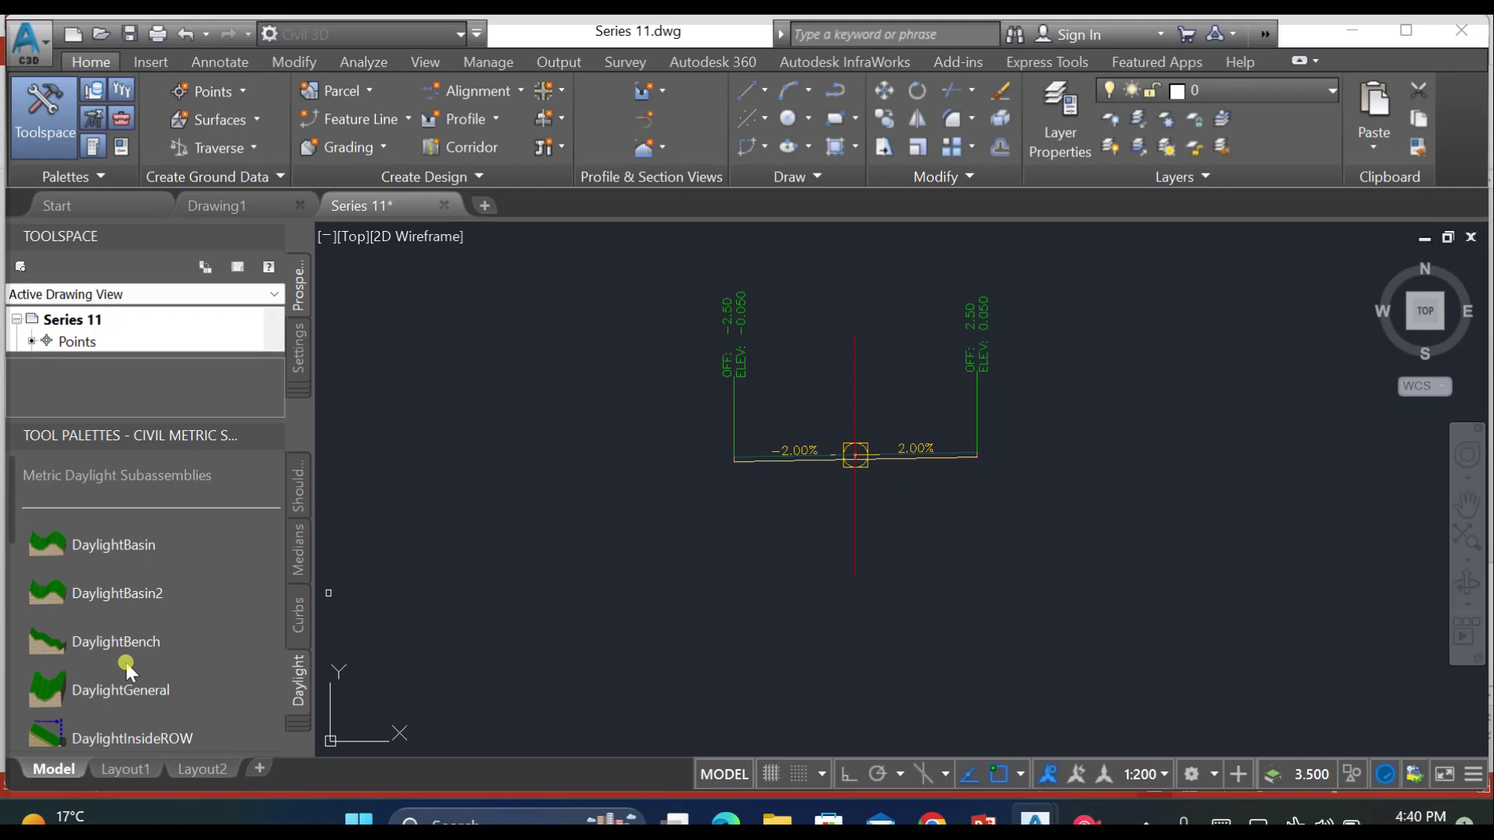
pyautogui.click(63, 658)
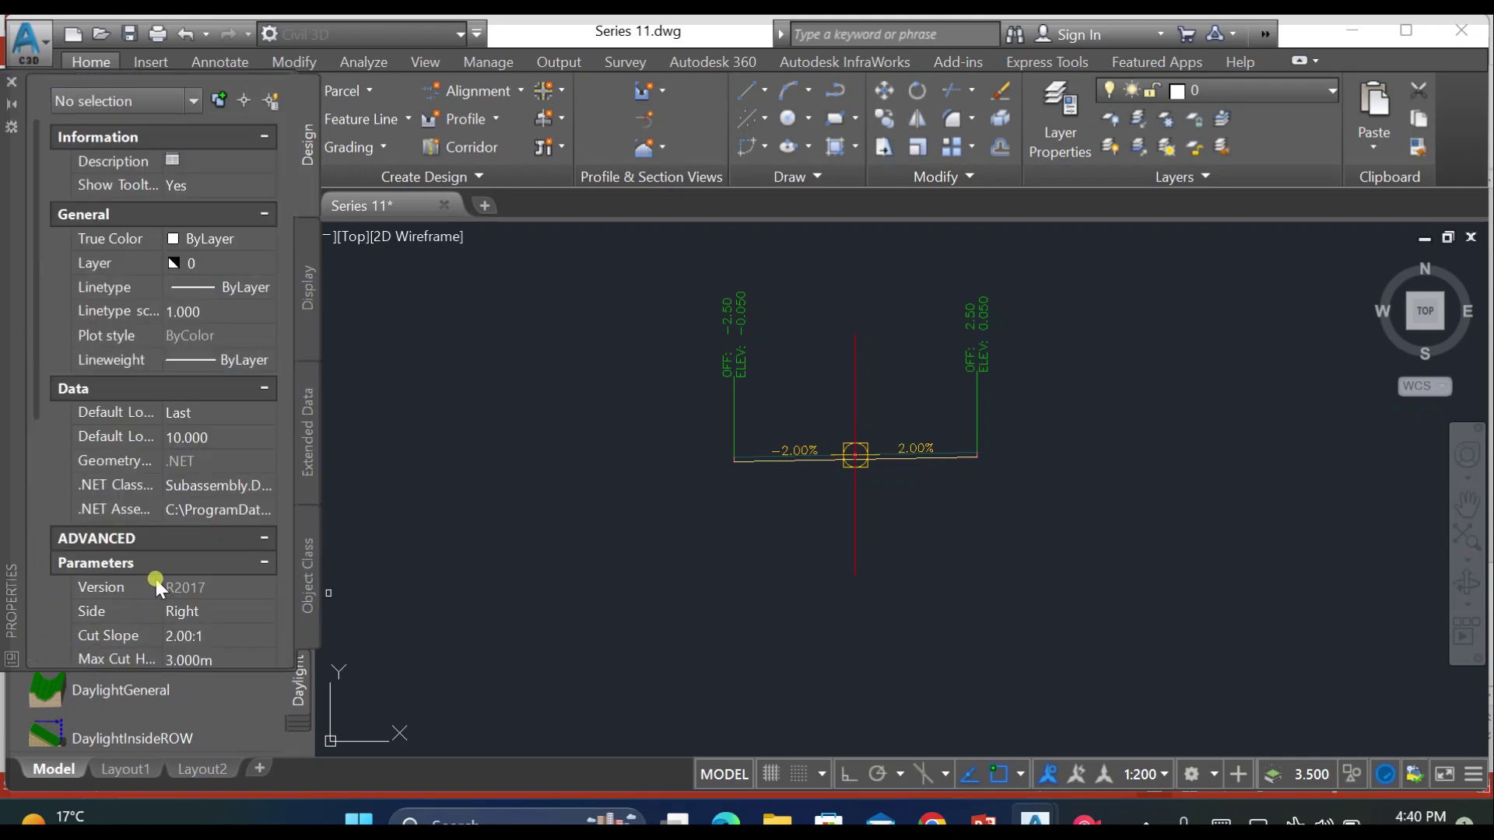
# Step: Set the bench daylight's cut slope to 0.20:1 and its maximum cut height to 6 m
pyautogui.scroll(-3, 190, 588)
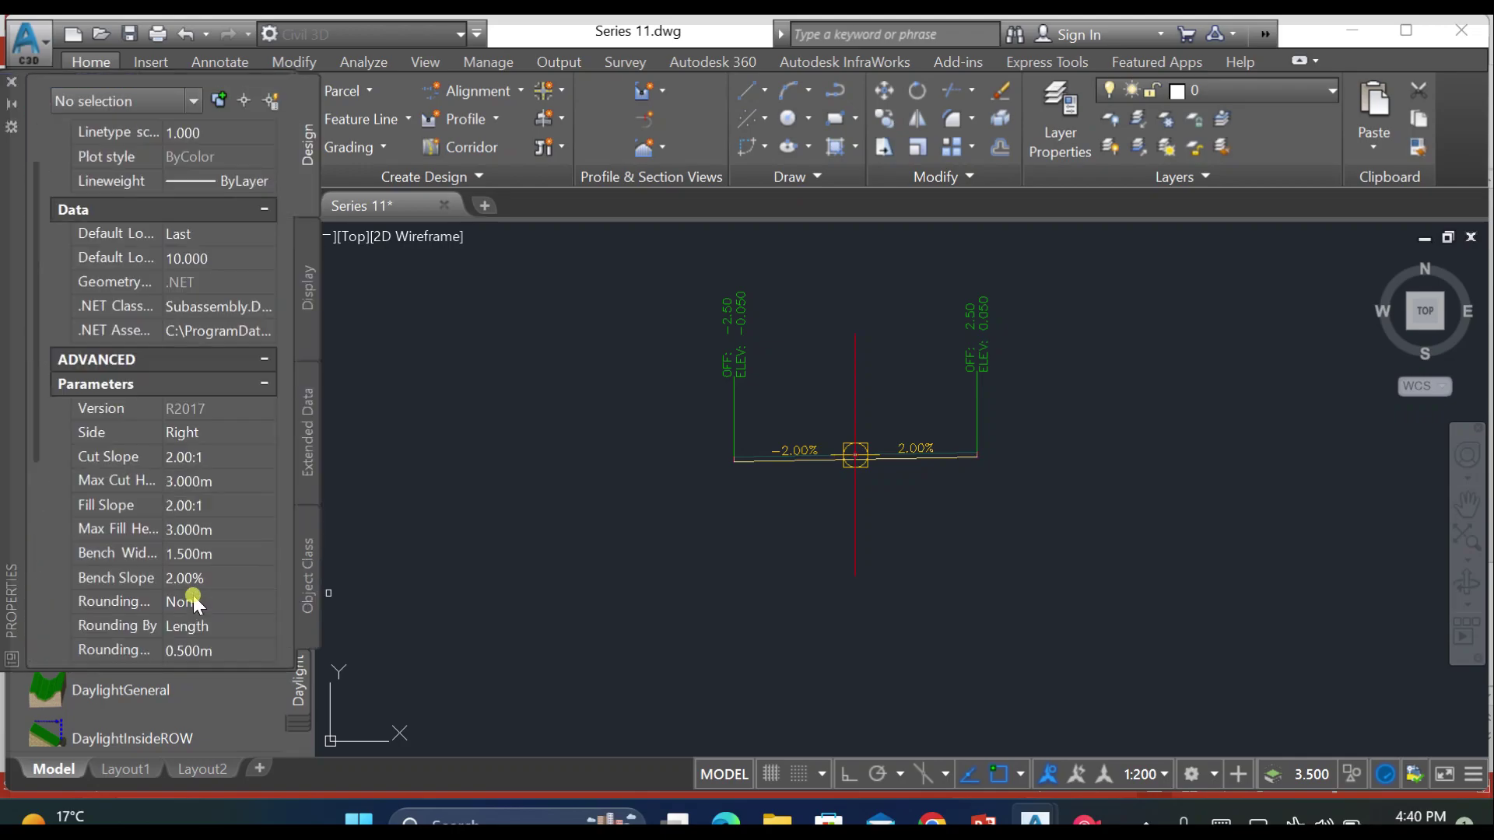
pyautogui.click(221, 457)
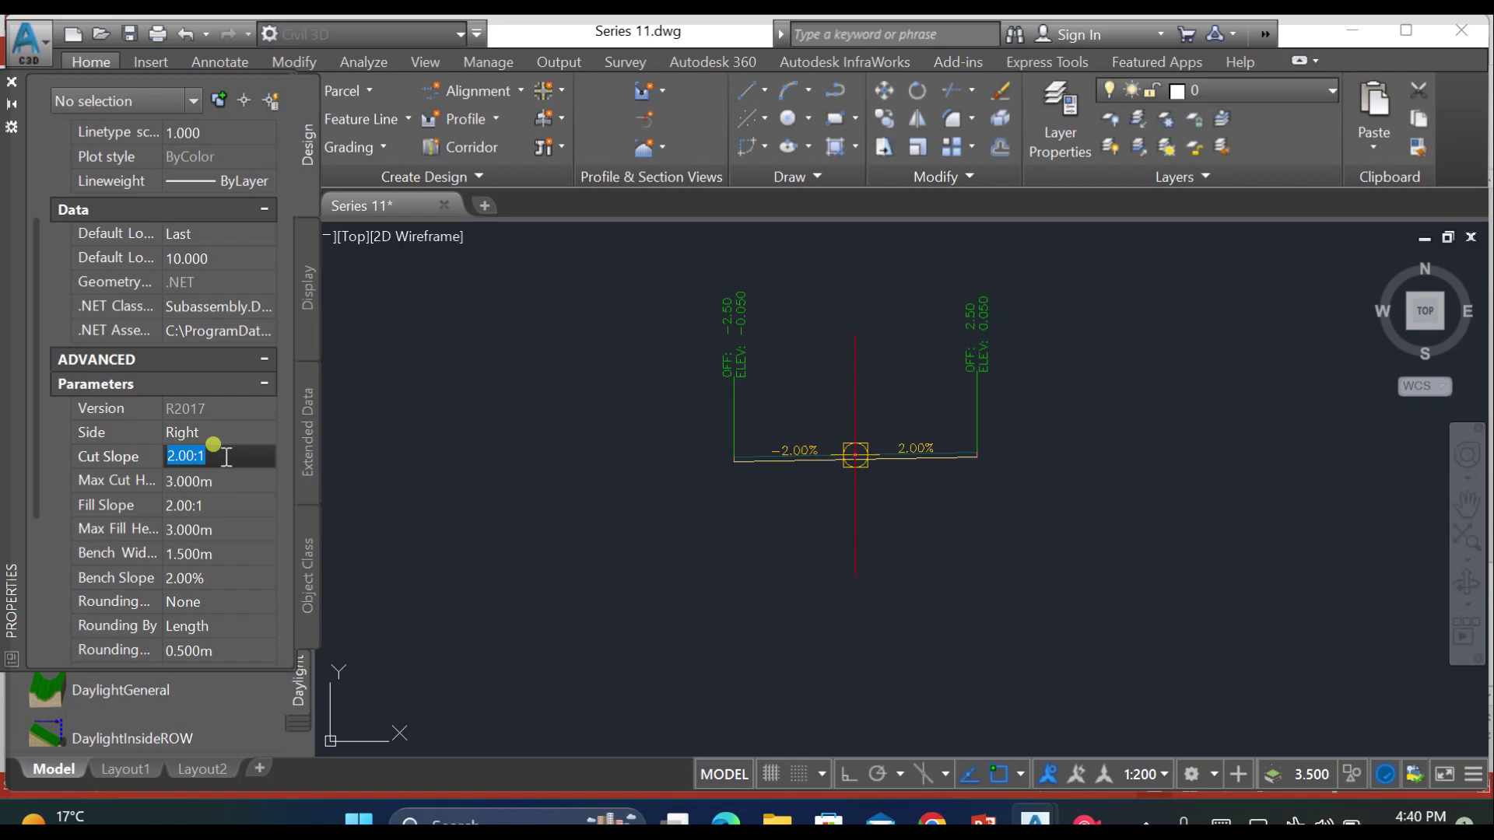
pyautogui.write('.2')
pyautogui.click(233, 481)
pyautogui.doubleClick(237, 483)
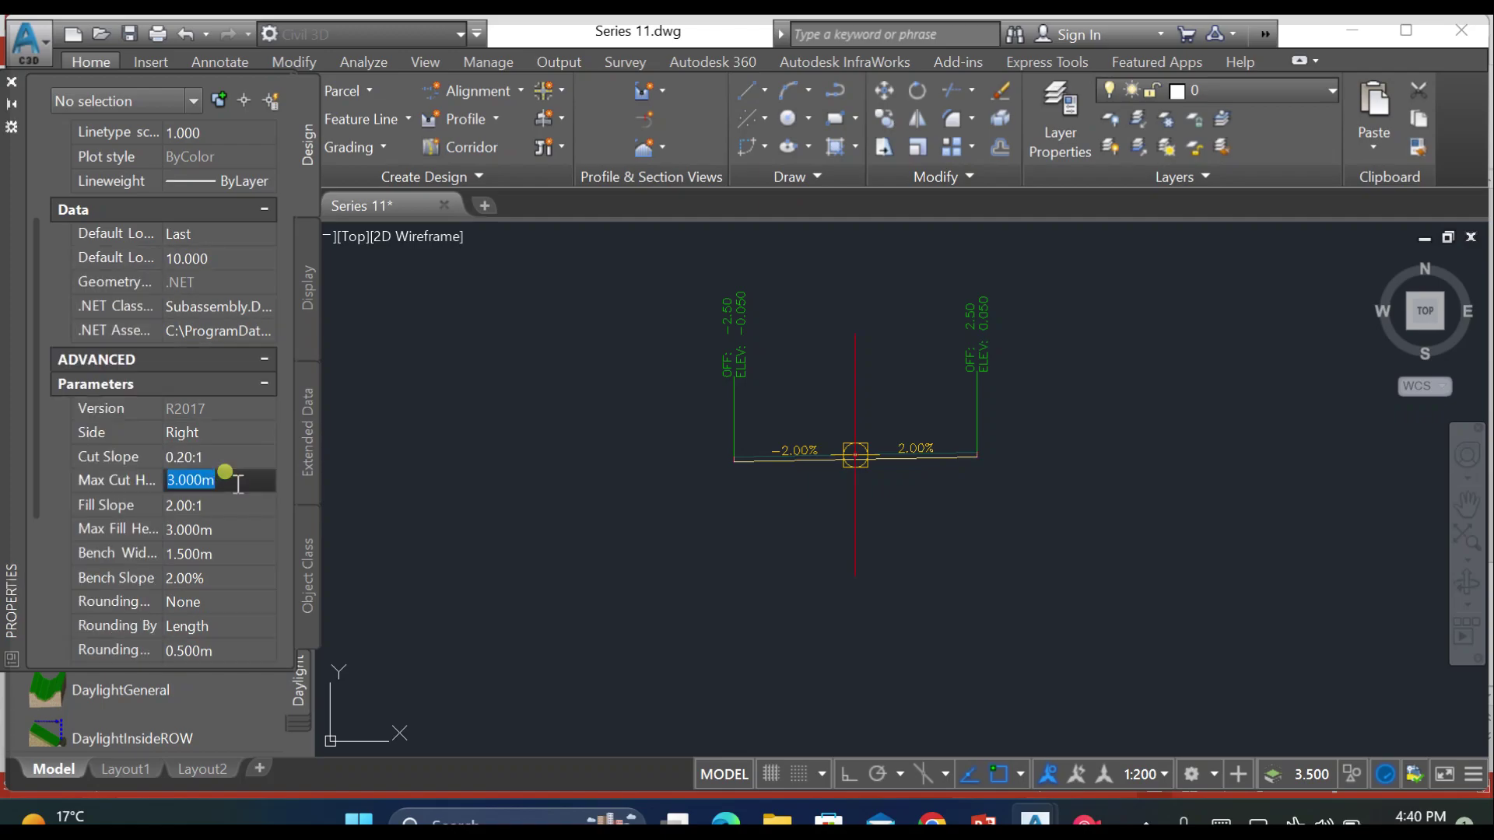
pyautogui.write('6')
# Step: Set the bench daylight's fill slope to 1:1 and its maximum fill height to 6 m
pyautogui.click(243, 506)
pyautogui.doubleClick(238, 506)
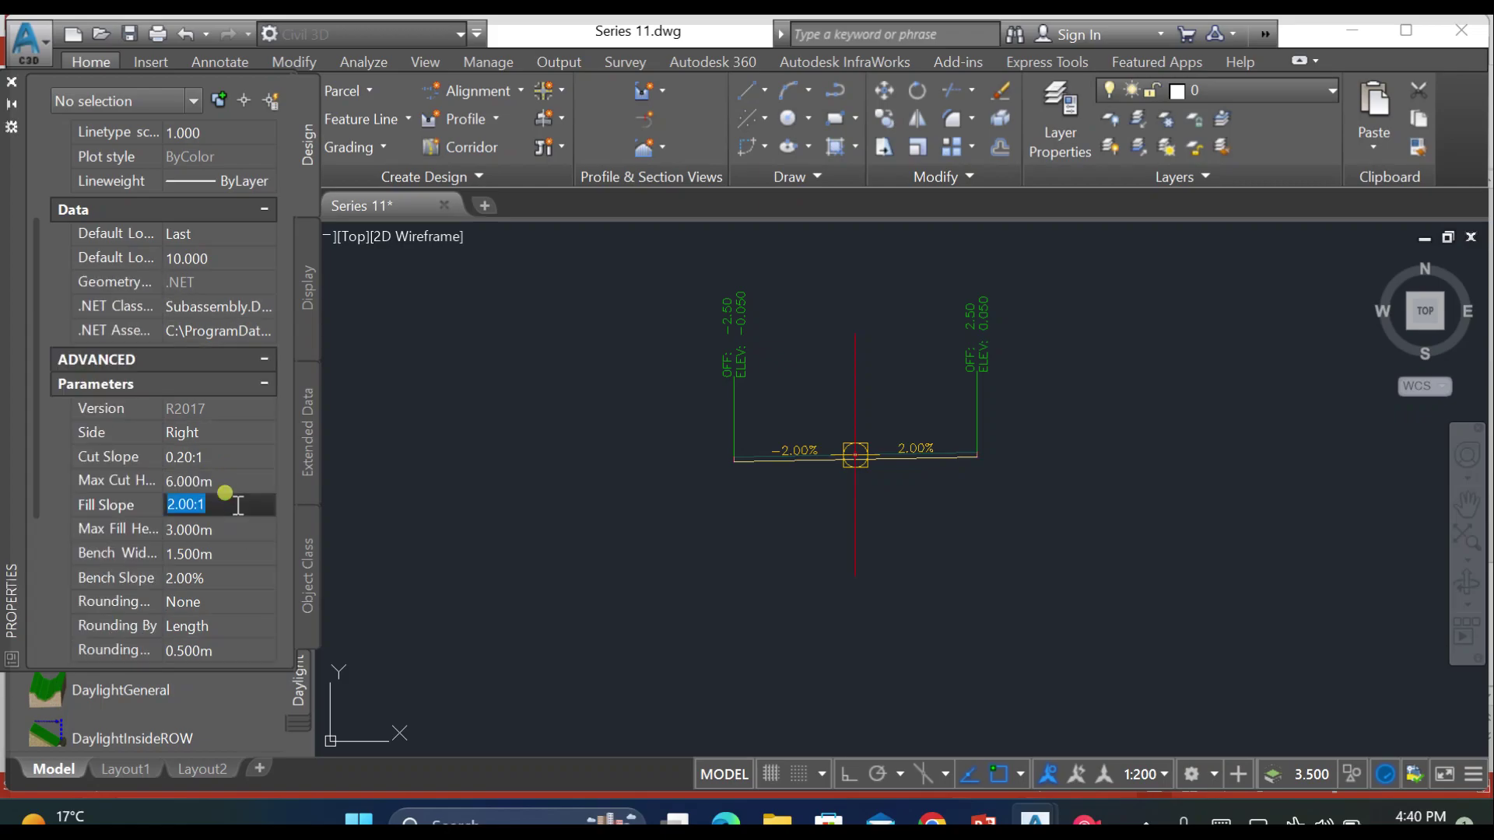
pyautogui.write('1')
pyautogui.click(223, 536)
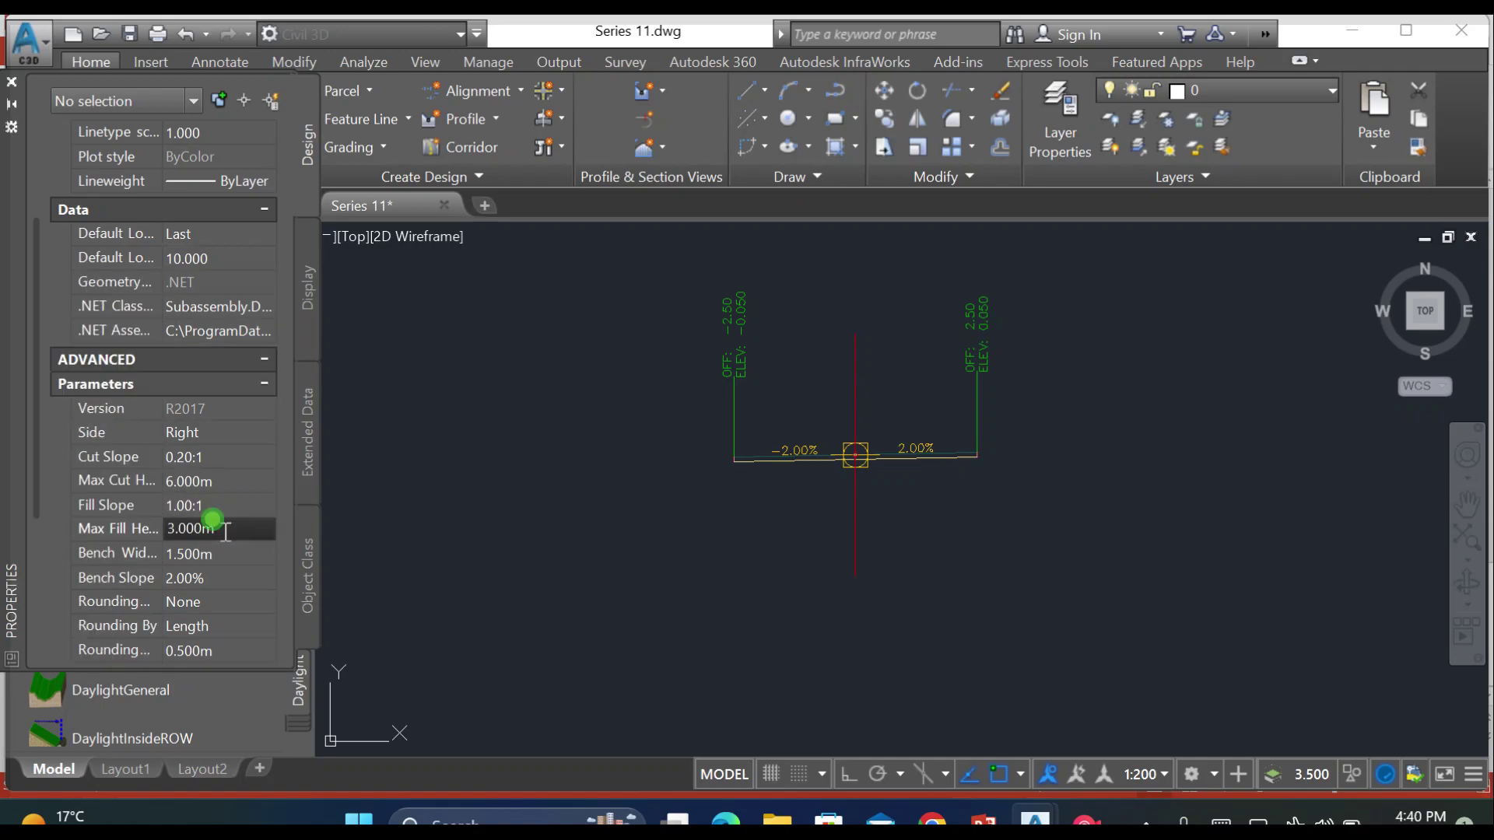
pyautogui.doubleClick(224, 532)
pyautogui.write('6')
# Step: Set the bench width of the daylight subassembly to 2 m
pyautogui.click(223, 554)
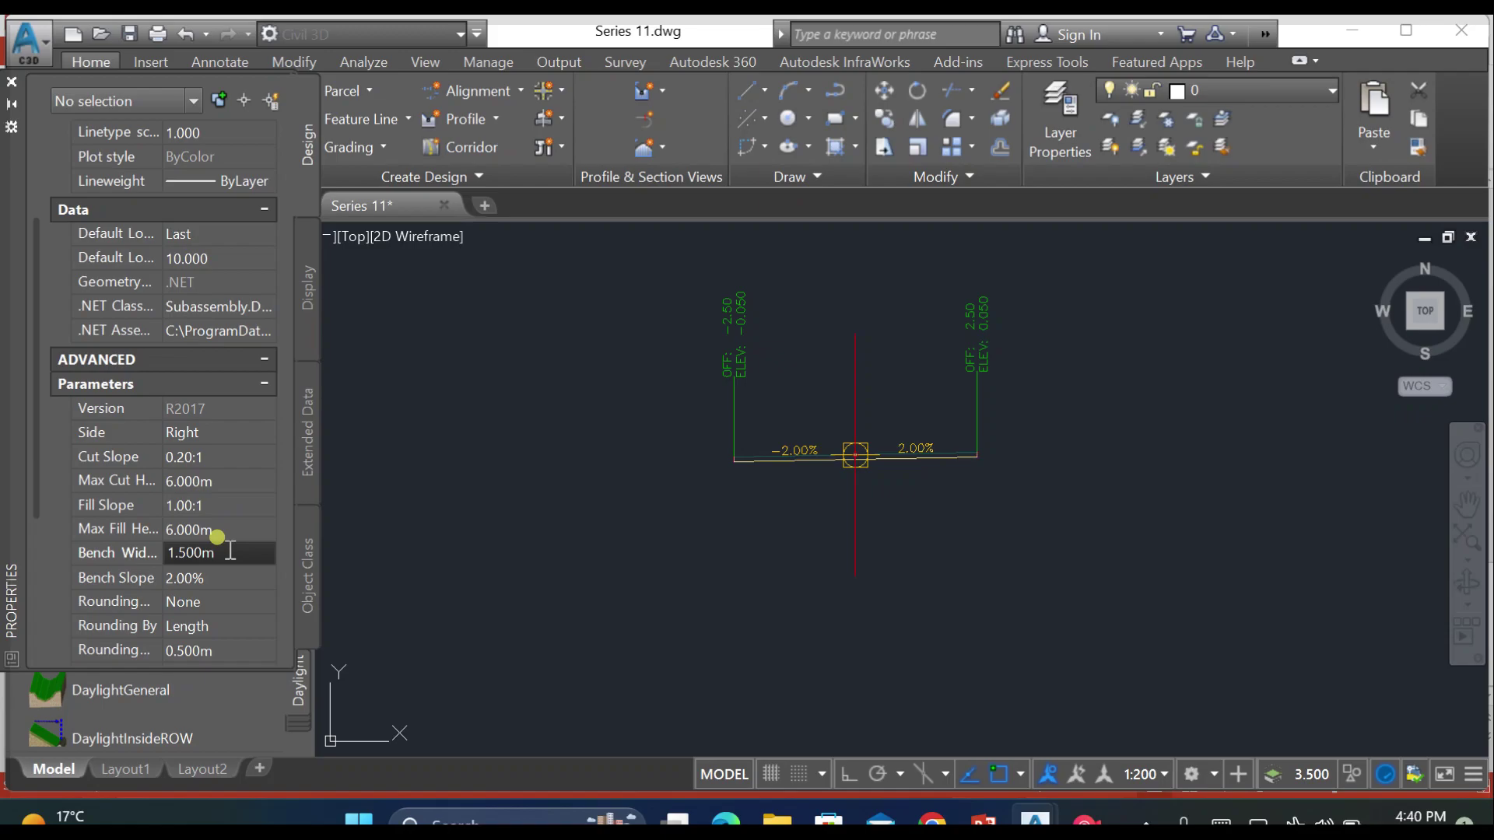
pyautogui.doubleClick(230, 551)
pyautogui.write('2')
pyautogui.scroll(-2, 206, 586)
pyautogui.press('Return')
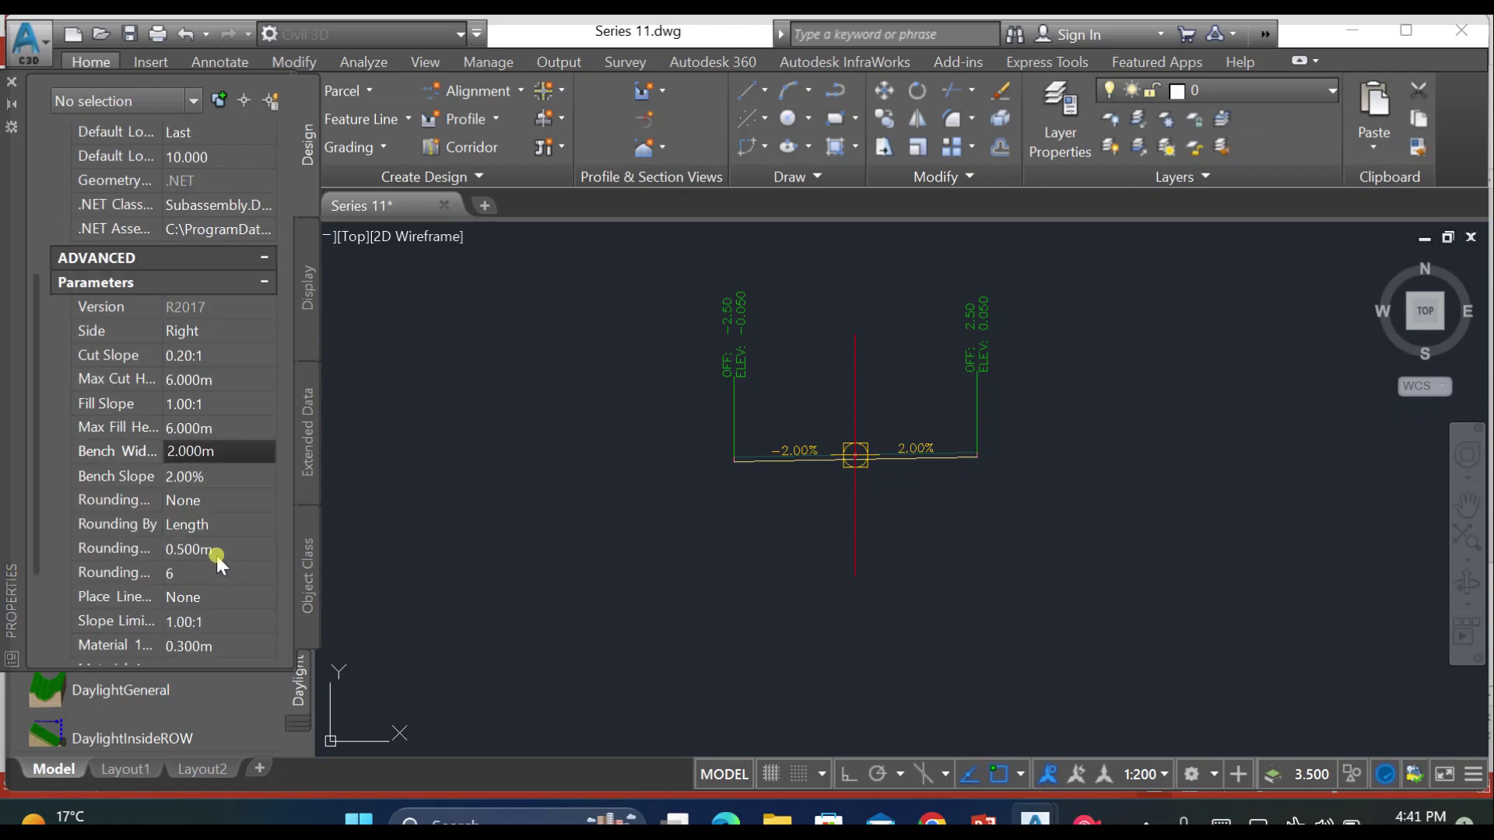
pyautogui.scroll(-1, 217, 556)
# Step: Attach the bench daylight subassembly to the outer top edge of both lanes
pyautogui.scroll(7, 970, 445)
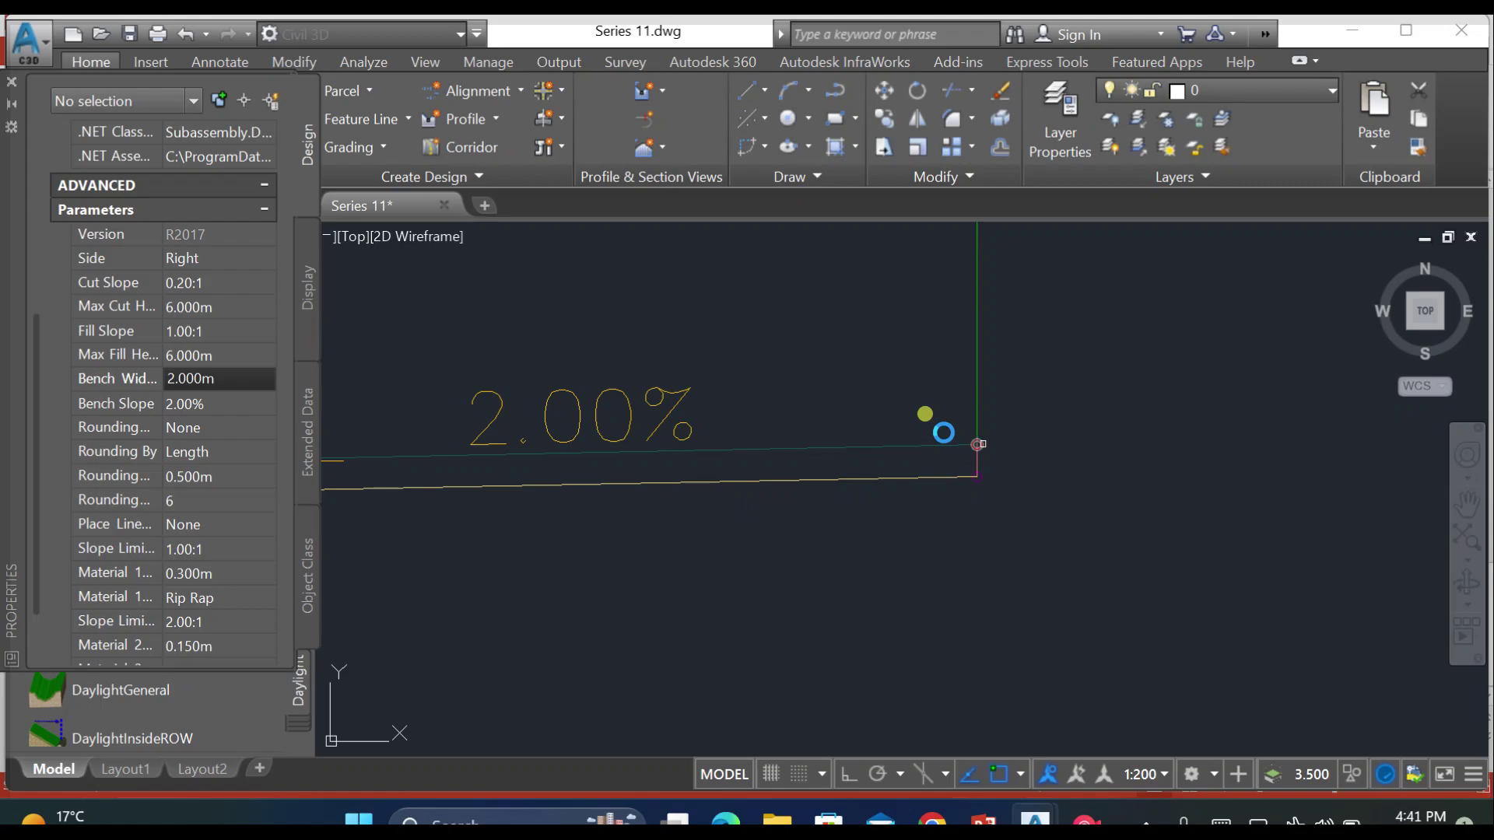
pyautogui.scroll(-8, 961, 440)
pyautogui.scroll(9, 1022, 555)
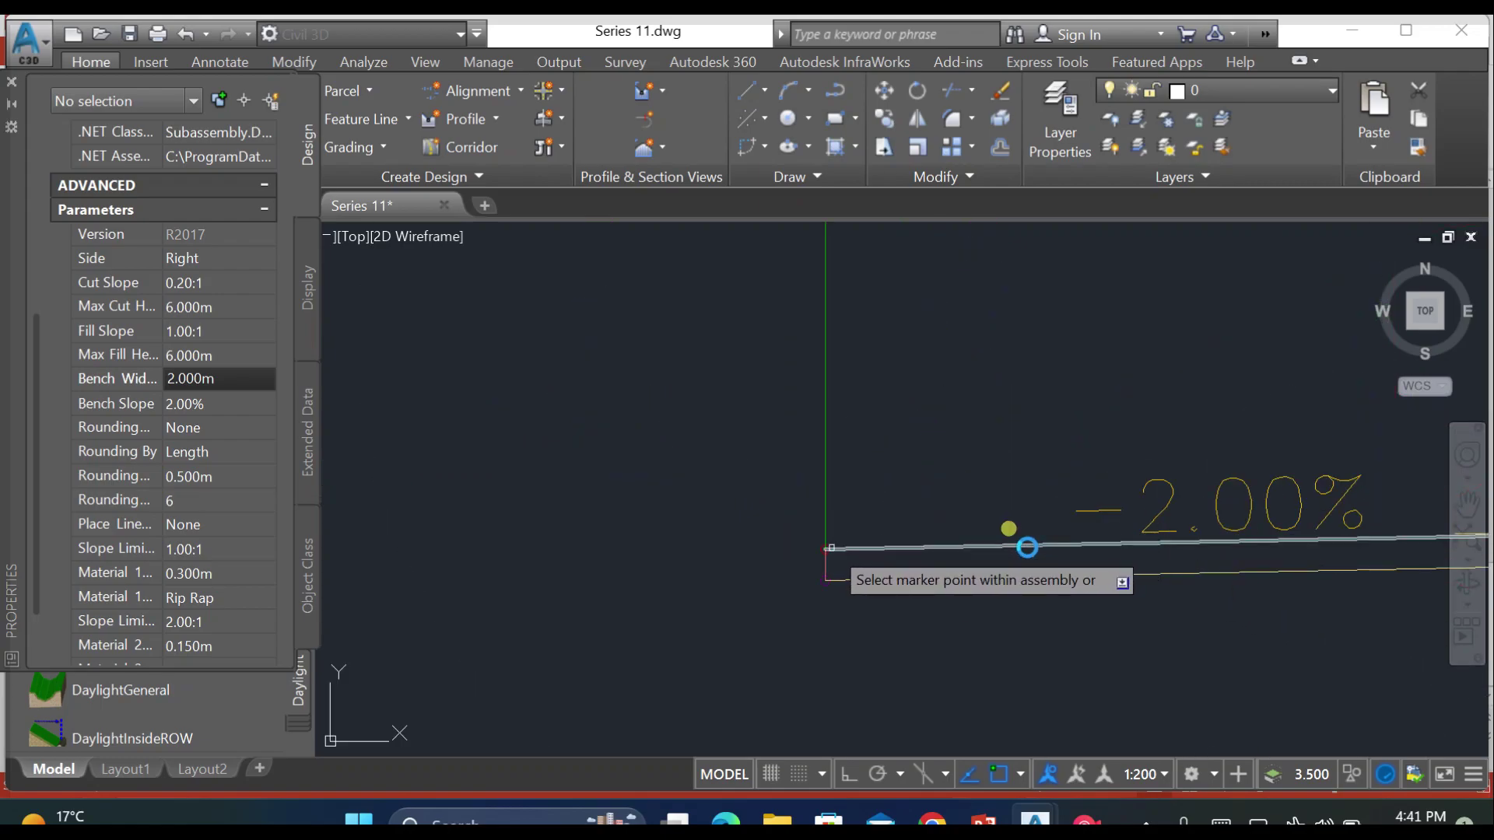
pyautogui.scroll(-6, 825, 549)
pyautogui.scroll(-5, 895, 607)
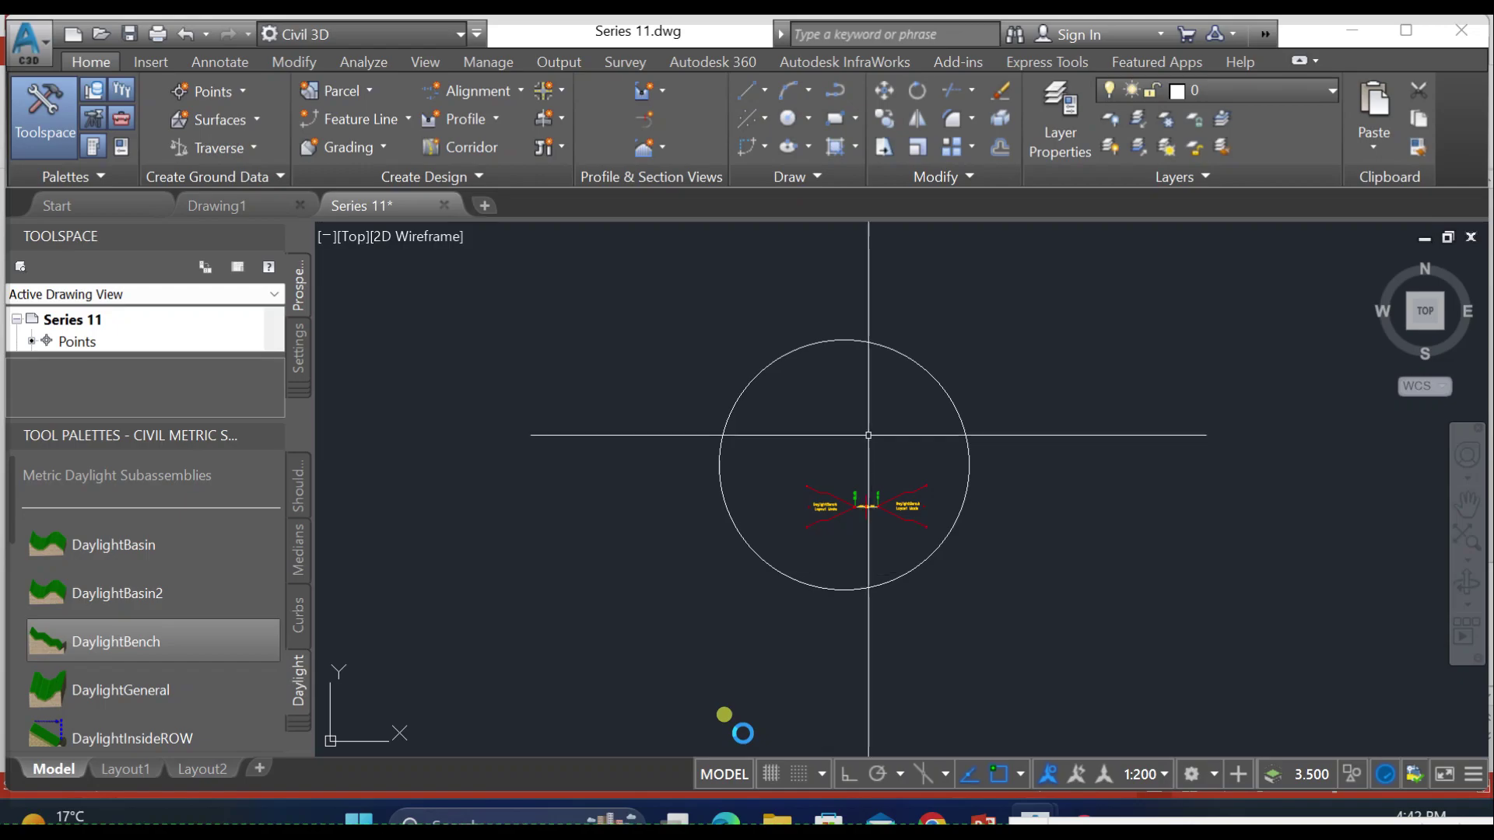
# Step: Start a new corridor named "Corridor - Series 1" based on the Series-1 alignment
pyautogui.click(488, 155)
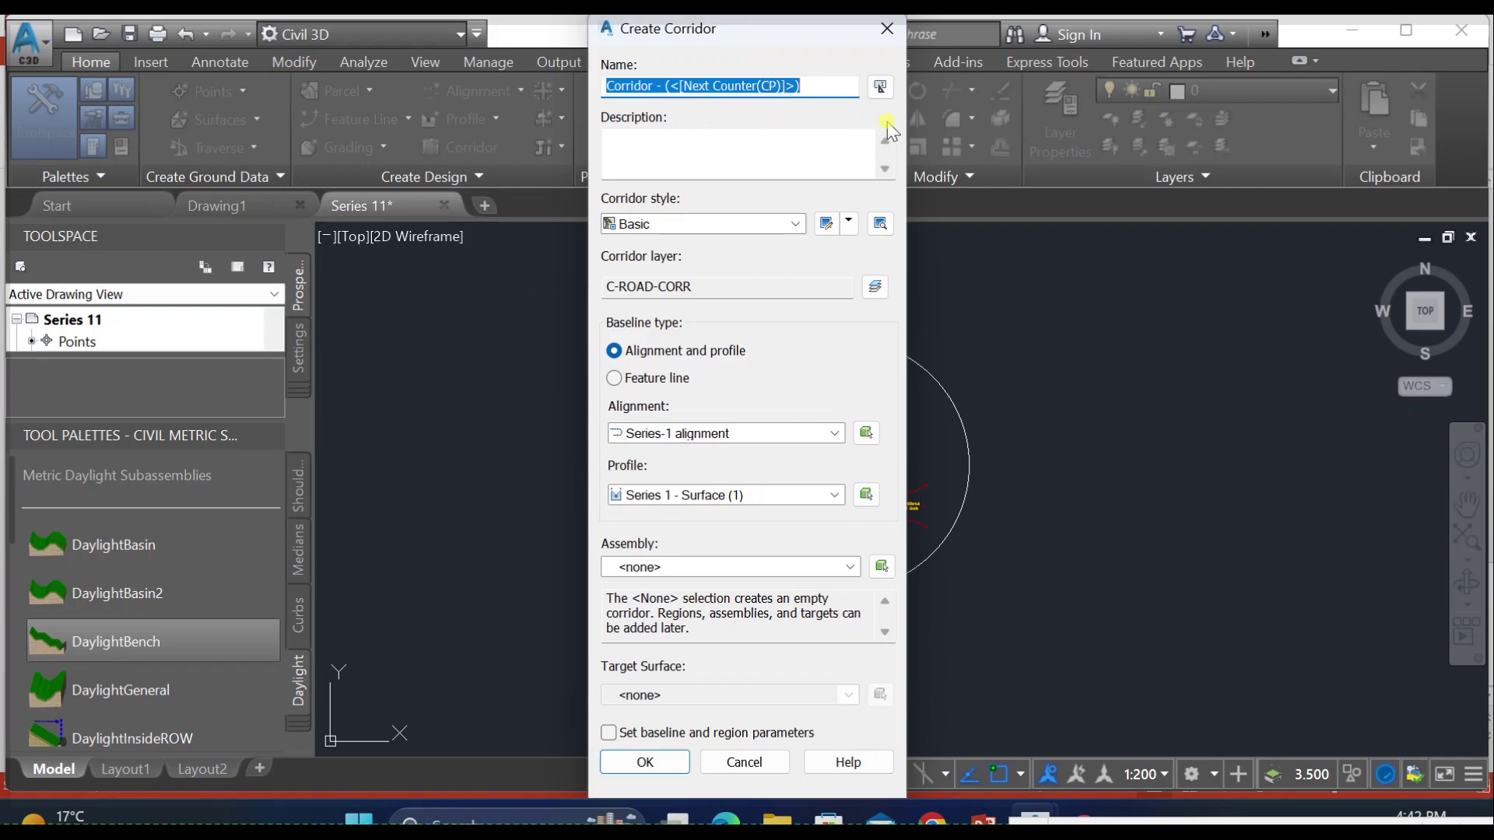
pyautogui.moveTo(805, 85); pyautogui.dragTo(669, 89)
pyautogui.write('S')
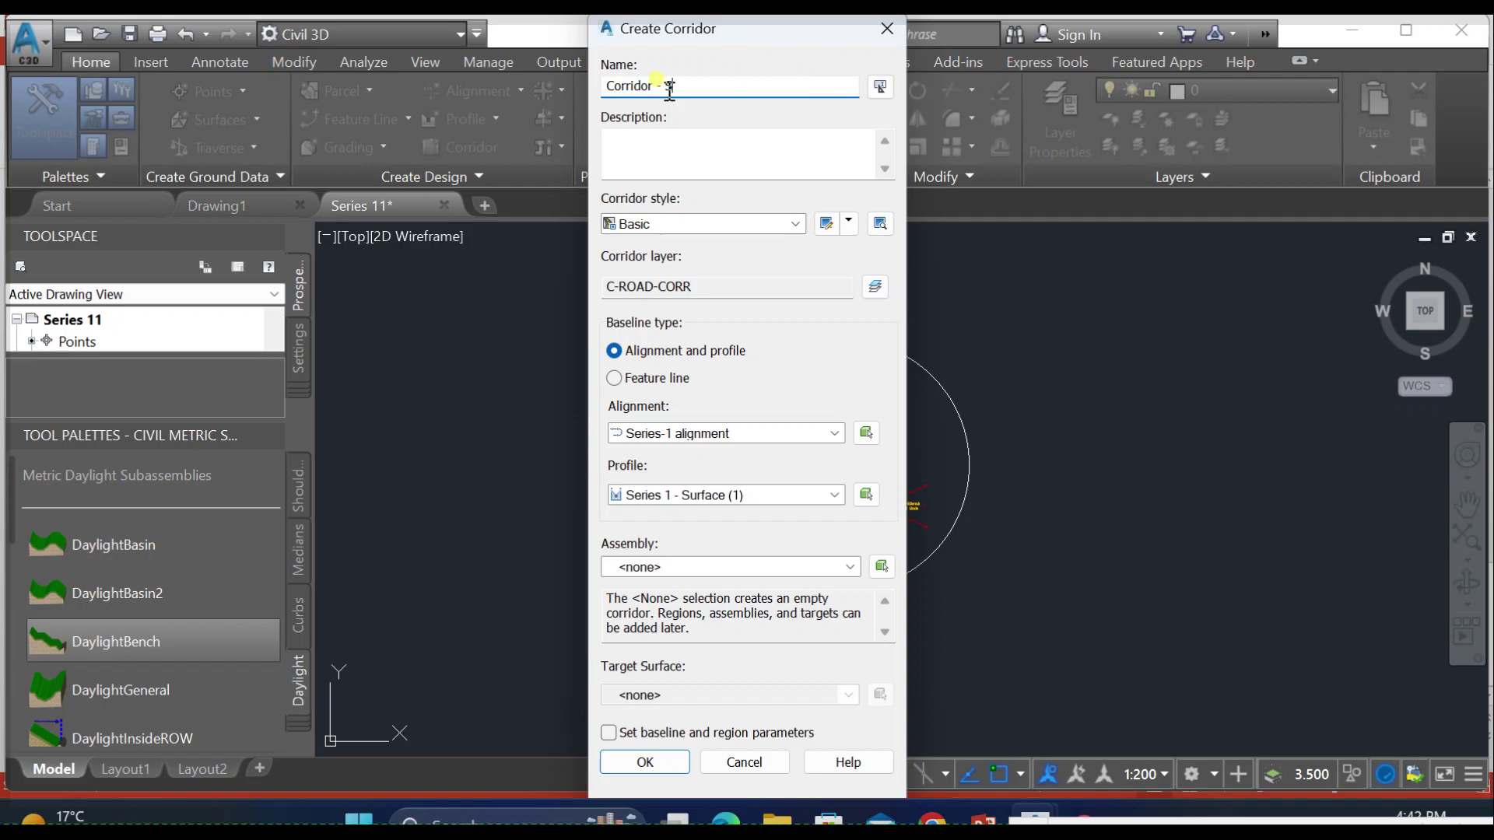
pyautogui.write('eries 1')
pyautogui.click(795, 434)
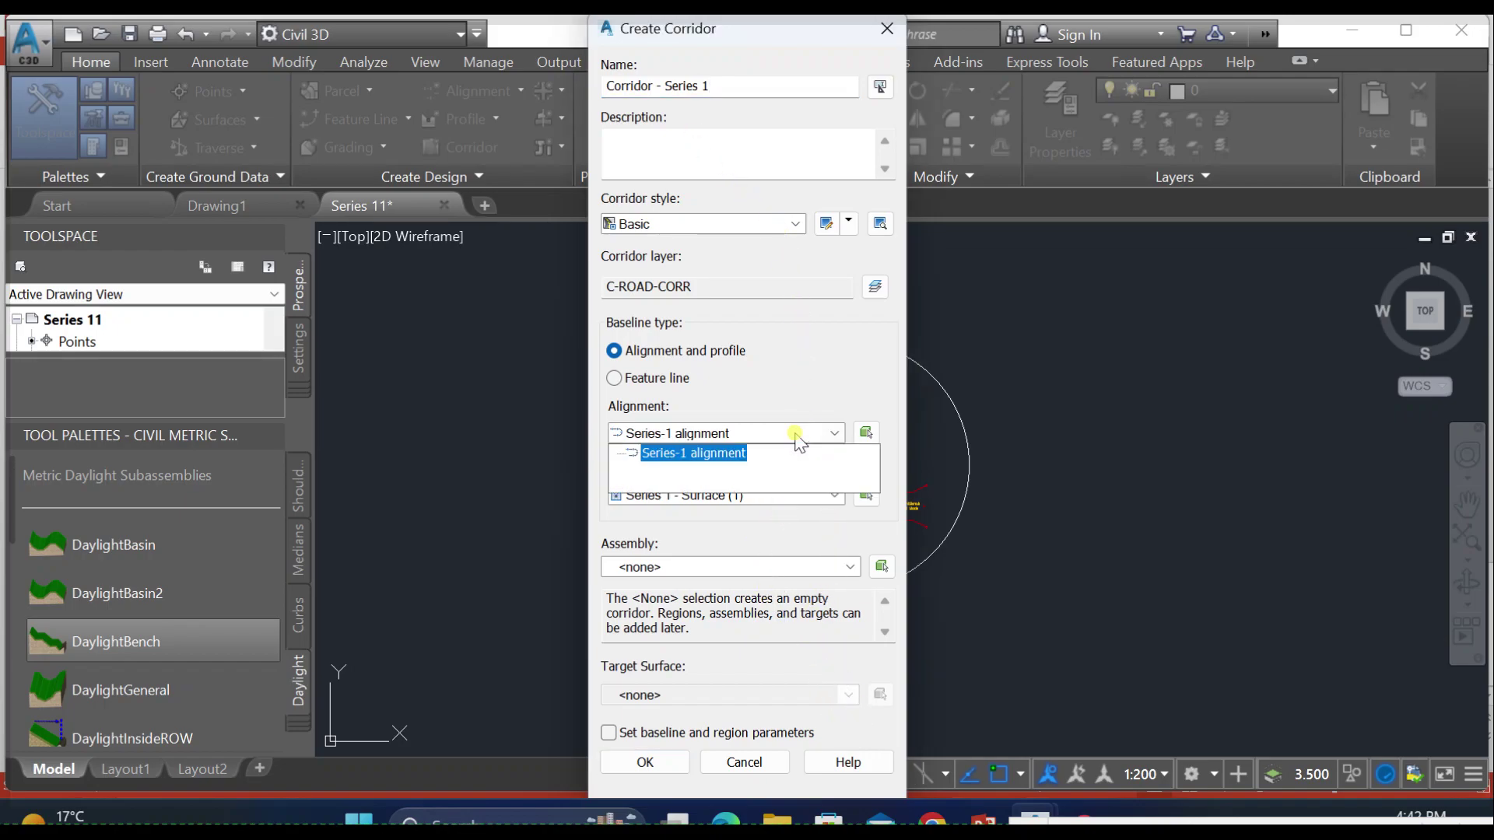
pyautogui.click(797, 451)
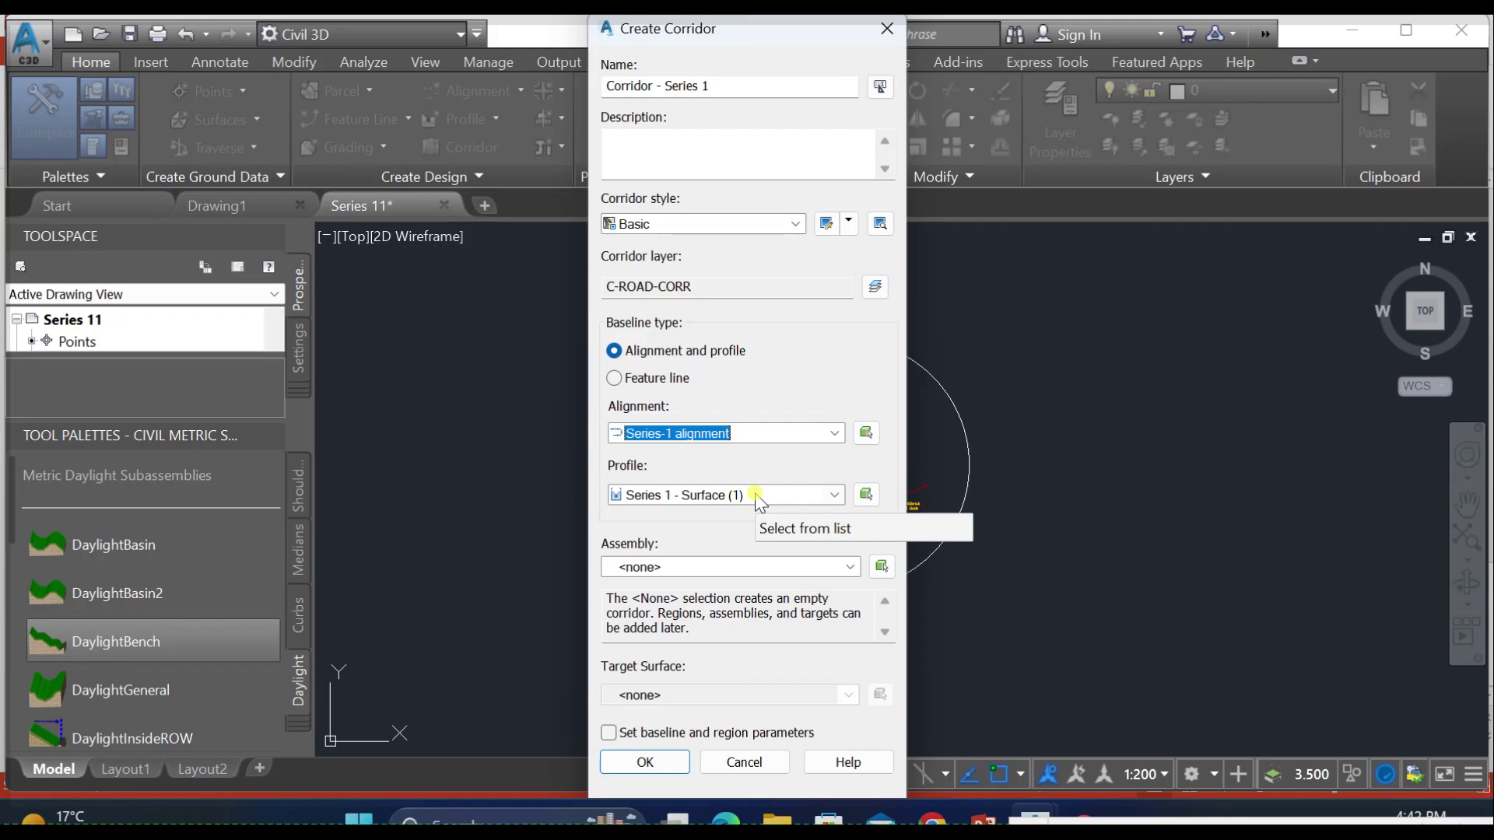
# Step: Assign the Series 1 Design Profile and the Series 1 width 5m assembly to the corridor
pyautogui.click(756, 498)
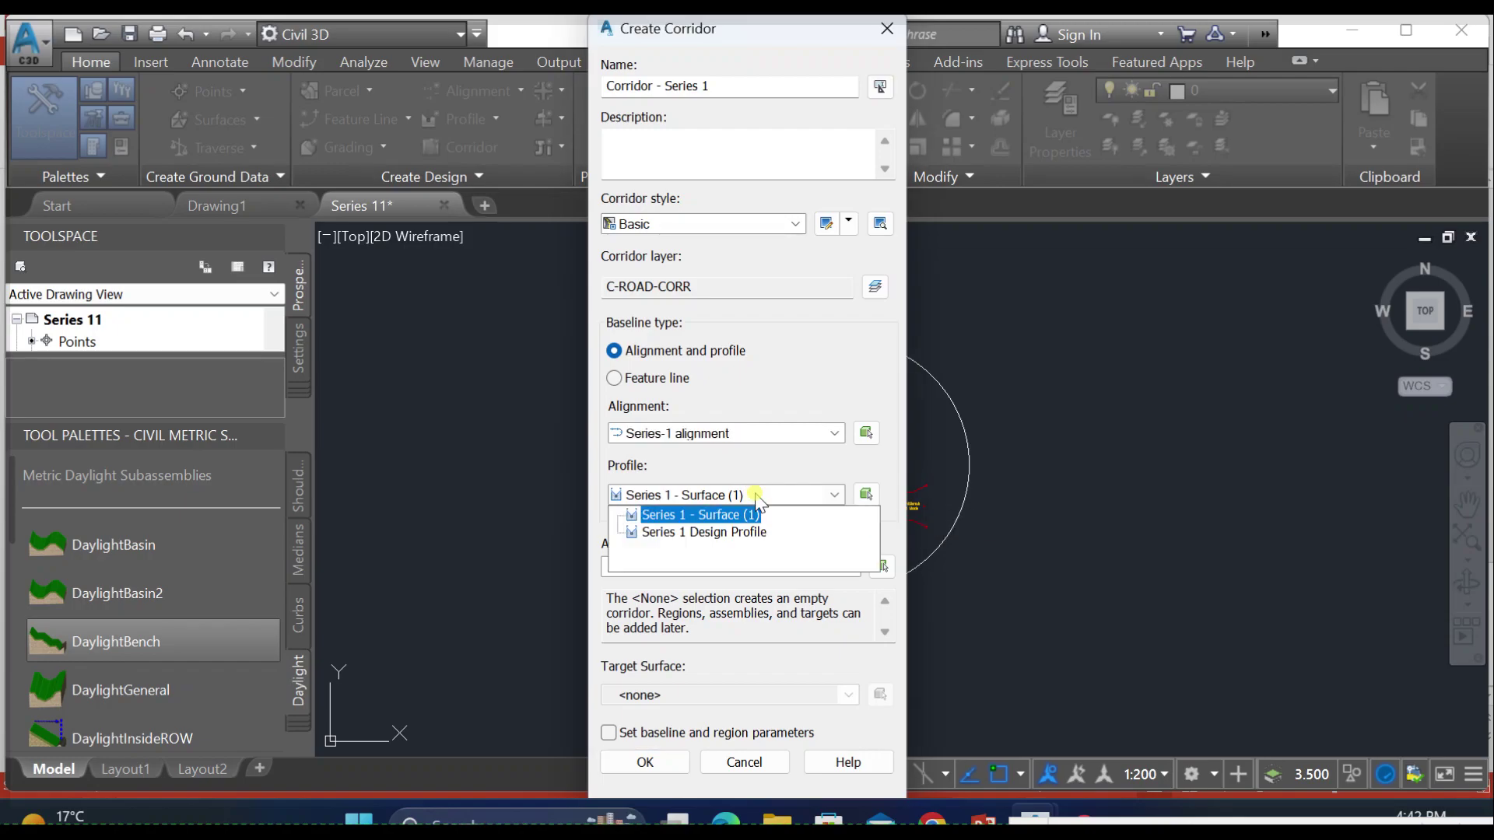
pyautogui.click(726, 535)
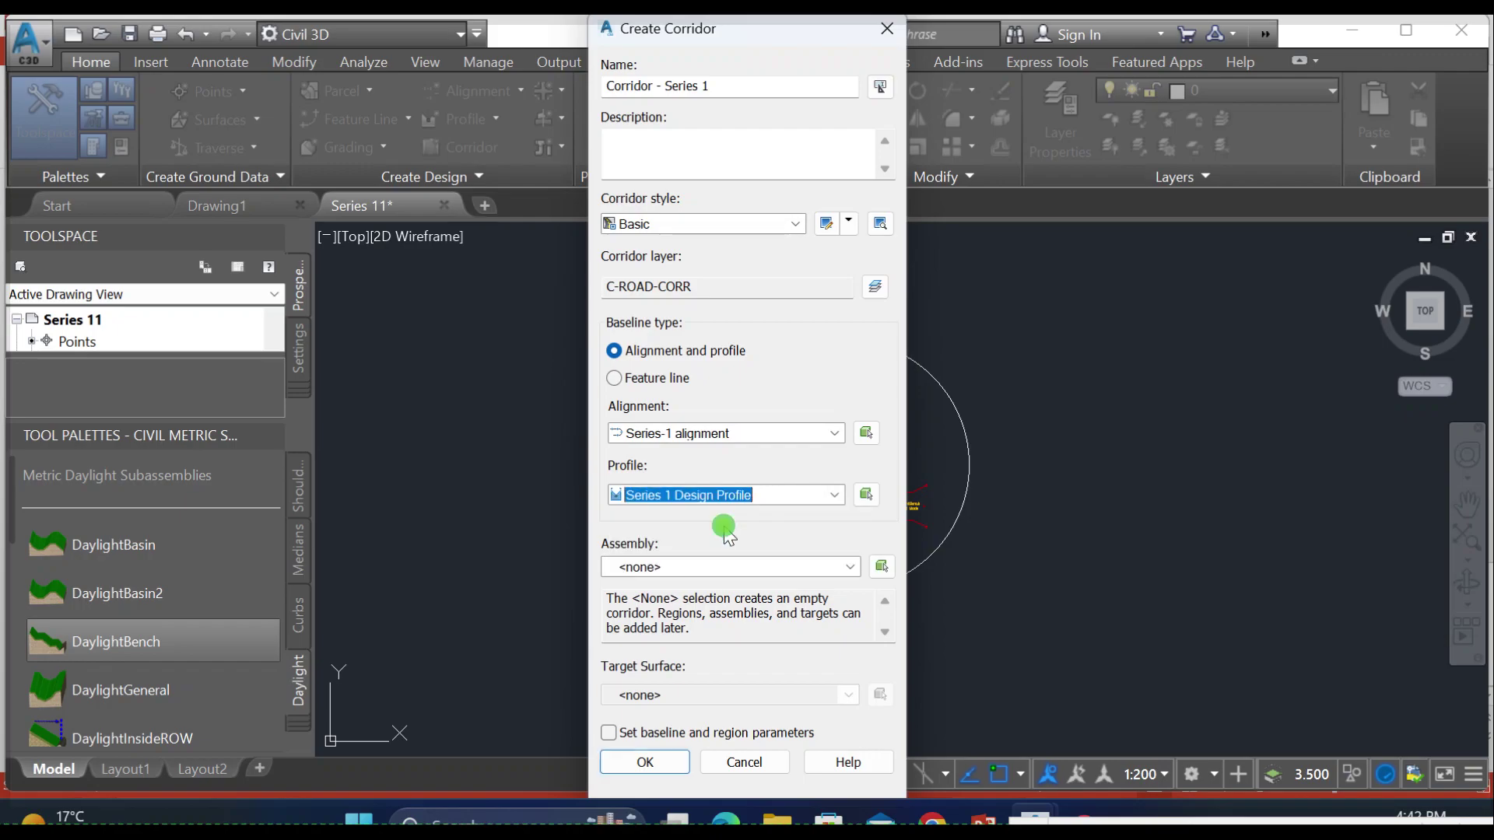
pyautogui.click(769, 569)
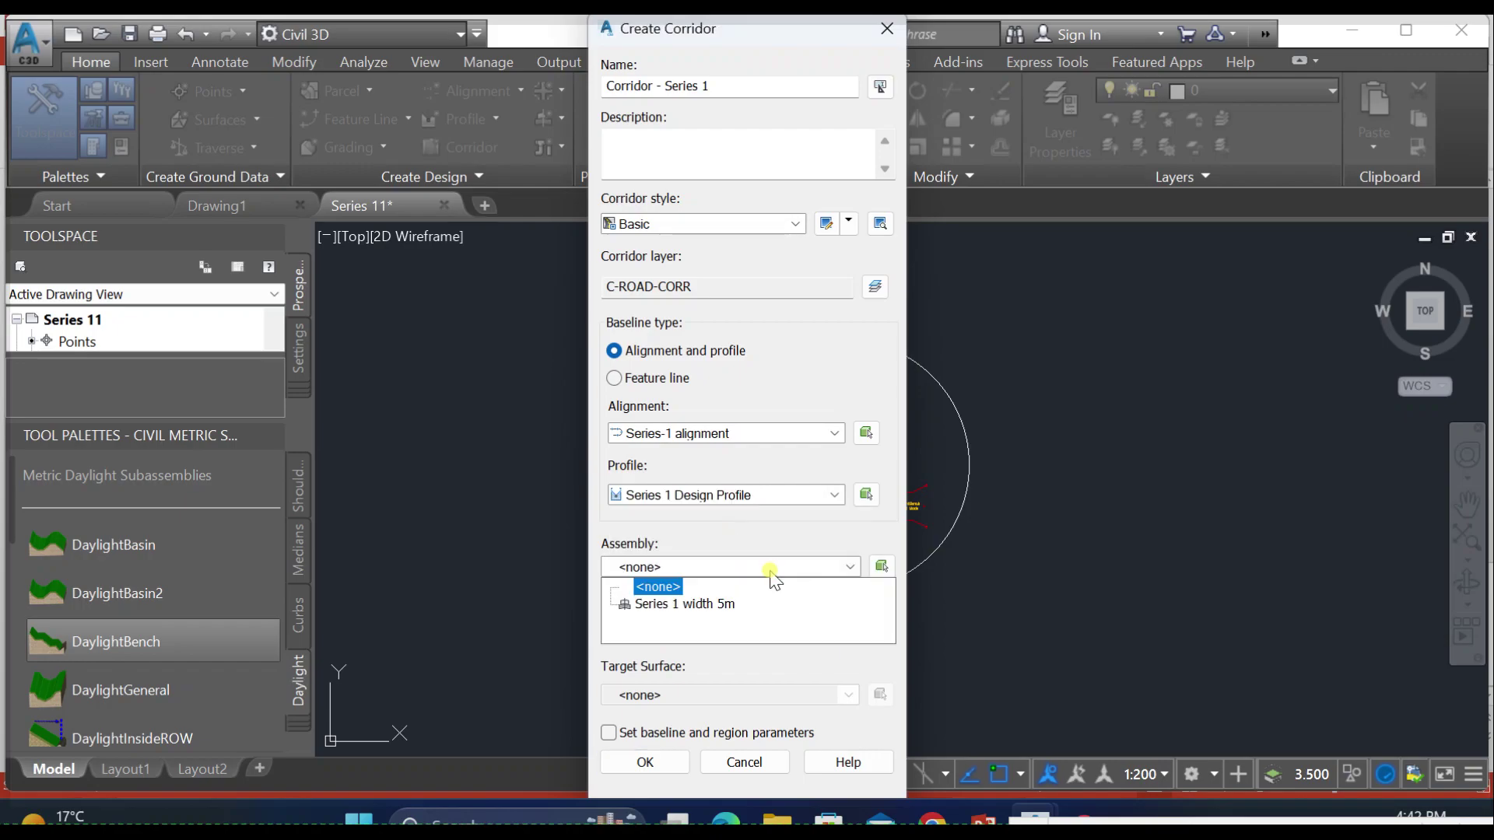
pyautogui.click(709, 606)
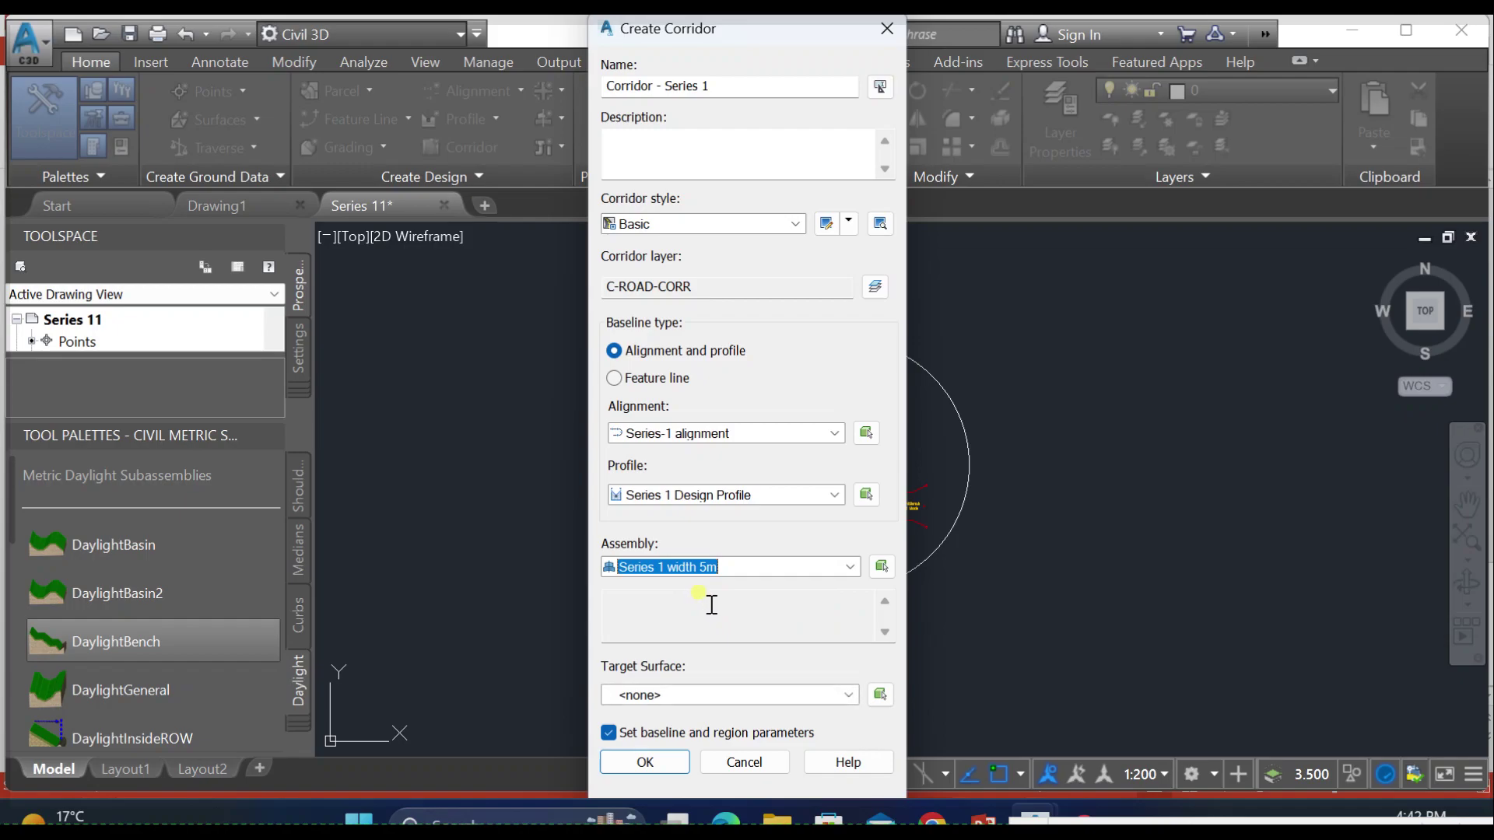
# Step: Set Series 1 as the corridor's target surface and build it with the default baseline and region parameters
pyautogui.click(716, 692)
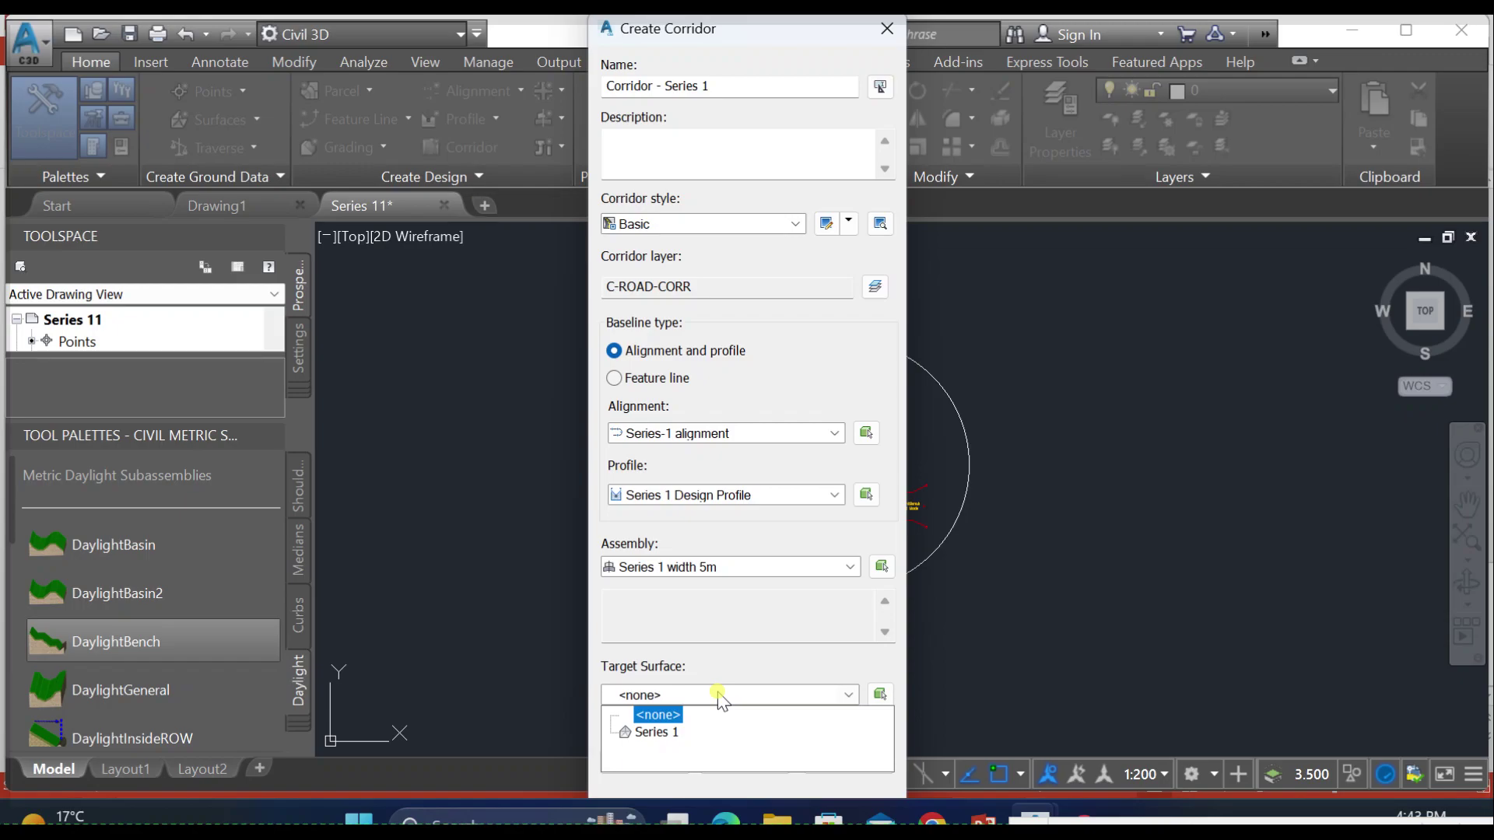
pyautogui.click(658, 735)
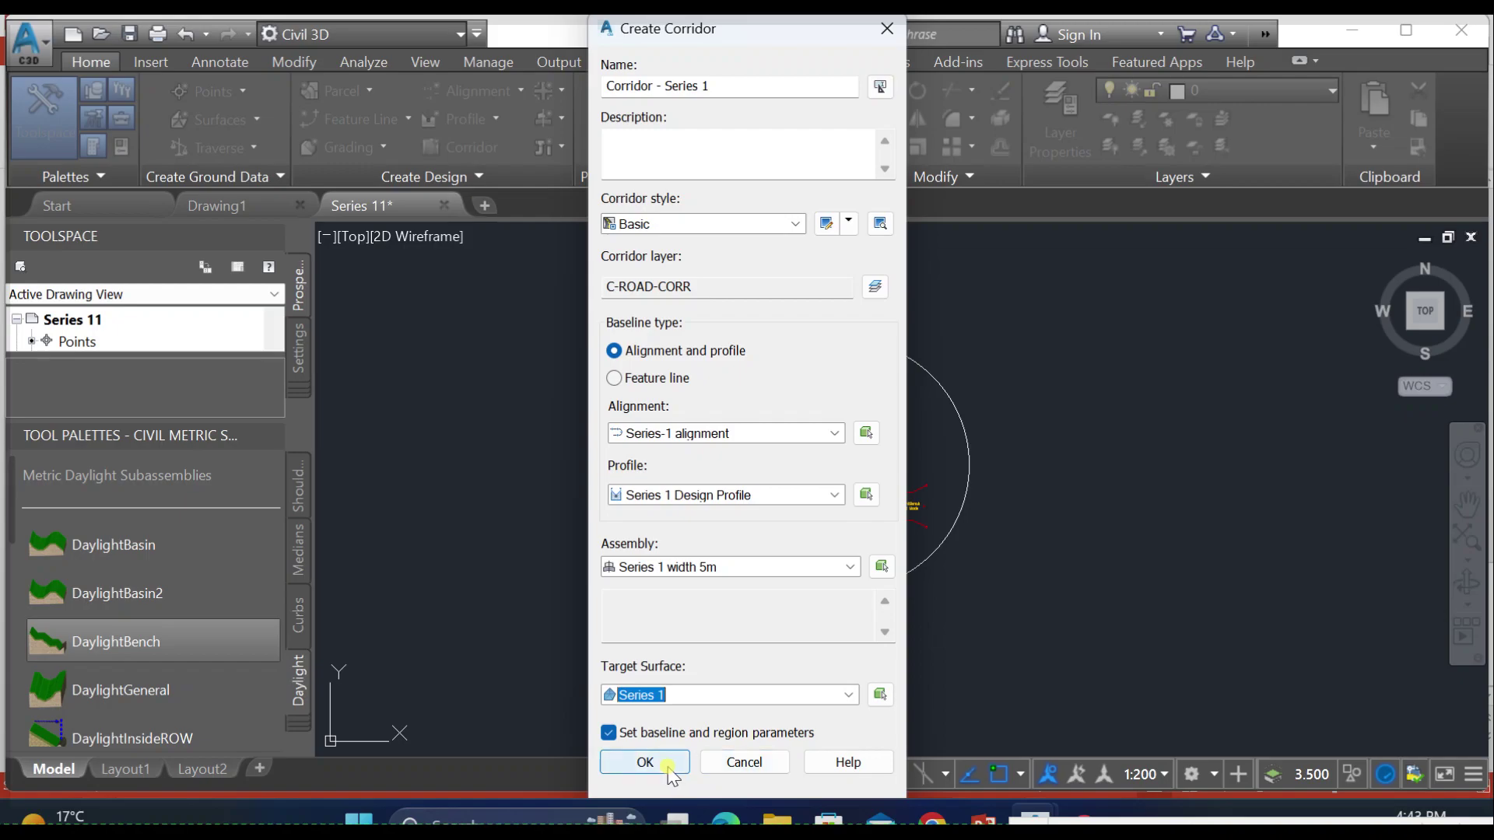
pyautogui.click(646, 761)
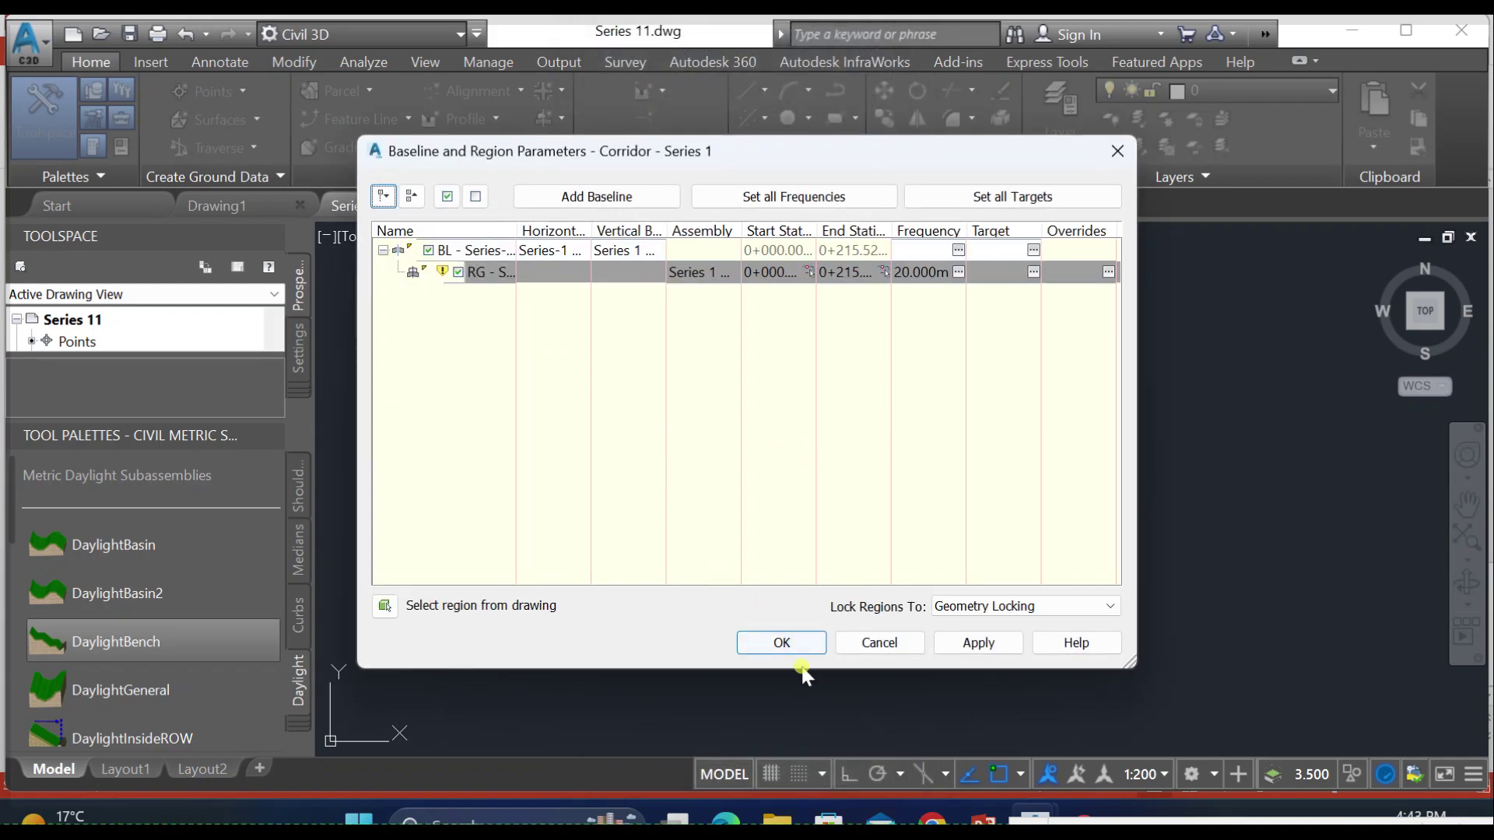
pyautogui.click(801, 646)
pyautogui.click(687, 360)
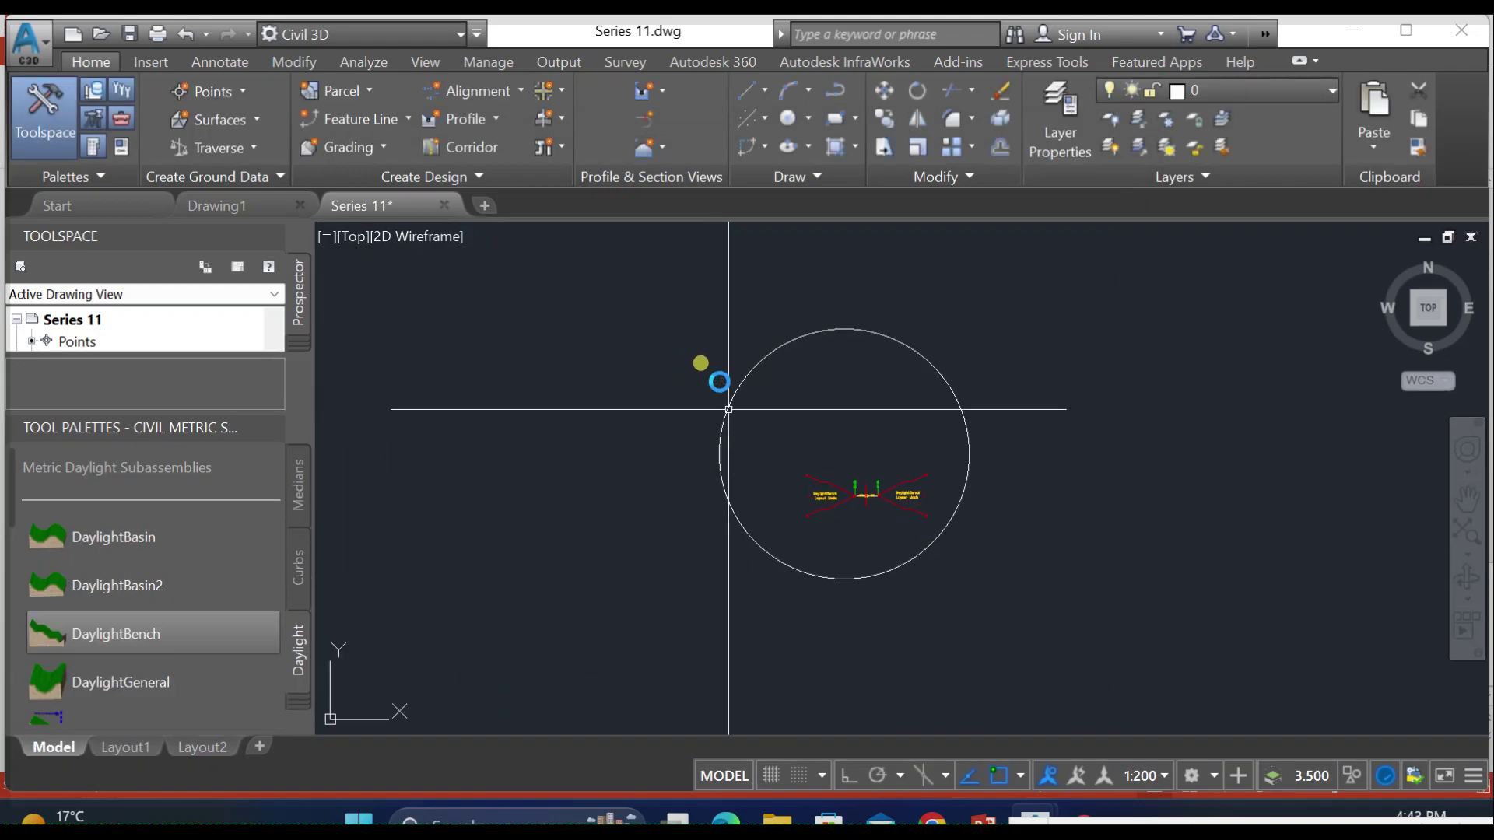
# Step: Examine the new corridor in plan along its bends and against the surface contours
pyautogui.scroll(-6, 763, 427)
pyautogui.moveTo(750, 495); pyautogui.dragTo(998, 474, button='middle')
pyautogui.moveTo(638, 538); pyautogui.dragTo(781, 359, button='middle')
pyautogui.moveTo(594, 550); pyautogui.dragTo(714, 255, button='middle')
pyautogui.scroll(3, 484, 486)
pyautogui.scroll(4, 482, 486)
pyautogui.moveTo(533, 526); pyautogui.dragTo(628, 296, button='middle')
pyautogui.scroll(2, 622, 302)
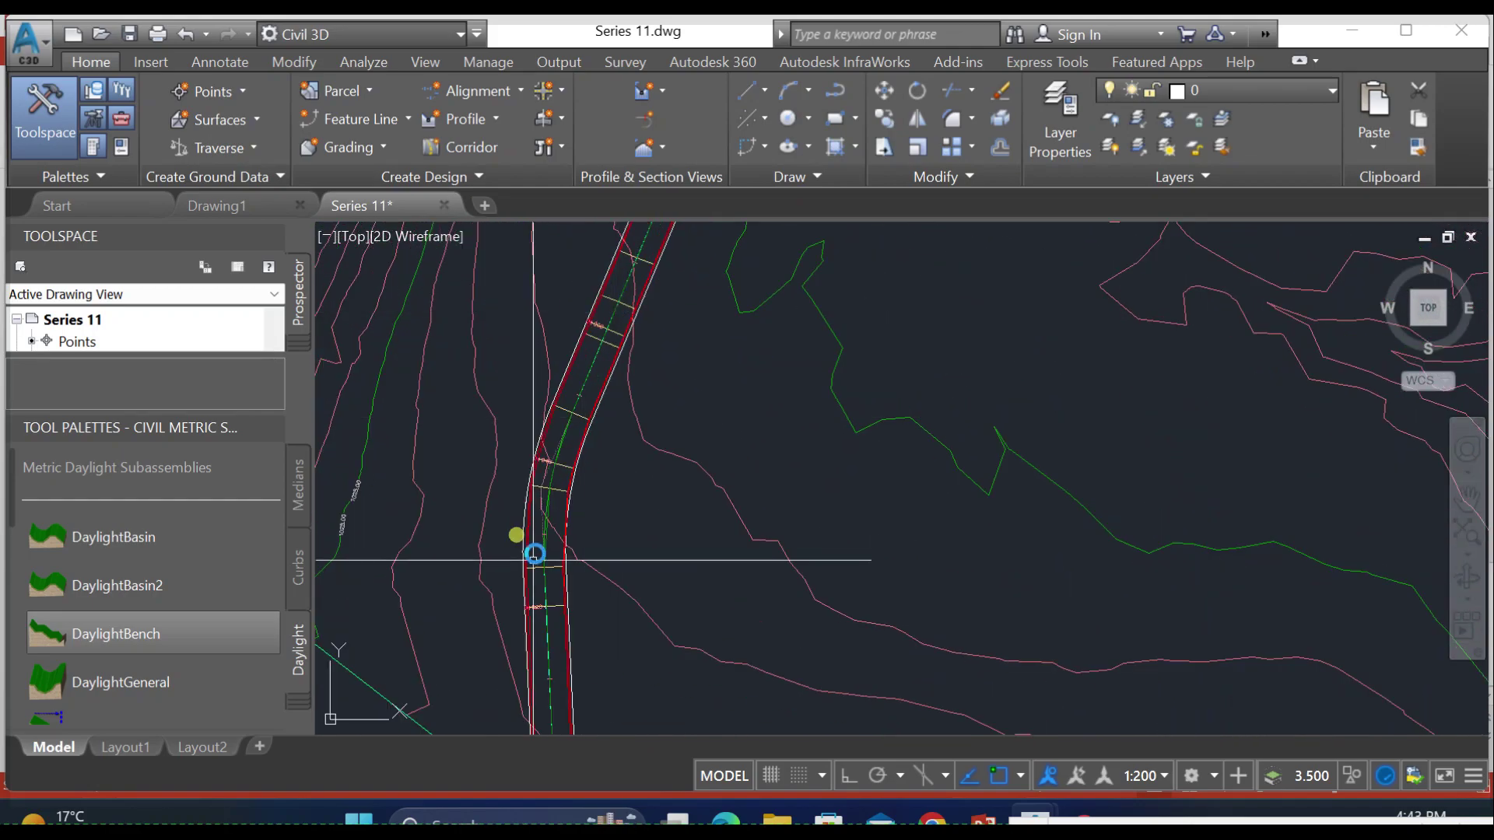
pyautogui.scroll(2, 535, 555)
pyautogui.moveTo(535, 554)
pyautogui.mouseDown(button='middle')
pyautogui.moveTo(546, 631)
pyautogui.moveTo(652, 375)
pyautogui.mouseUp(button='middle')
pyautogui.moveTo(695, 574); pyautogui.dragTo(681, 721, button='middle')
pyautogui.scroll(-2, 677, 600)
pyautogui.scroll(2, 674, 594)
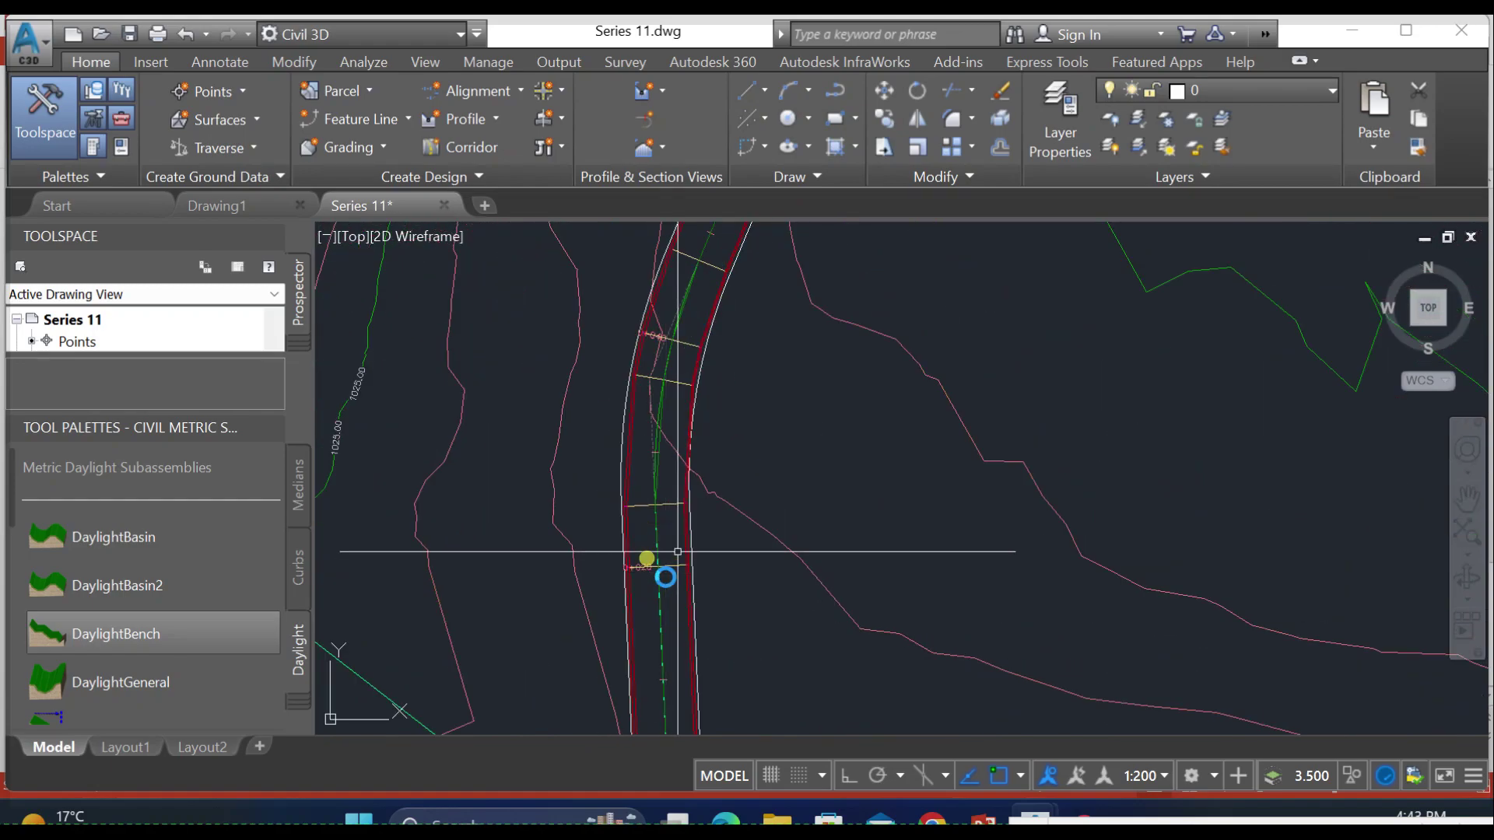
# Step: Show the corridor in the Object Viewer with the 3D Hidden style from the SW Isometric view
pyautogui.click(678, 559)
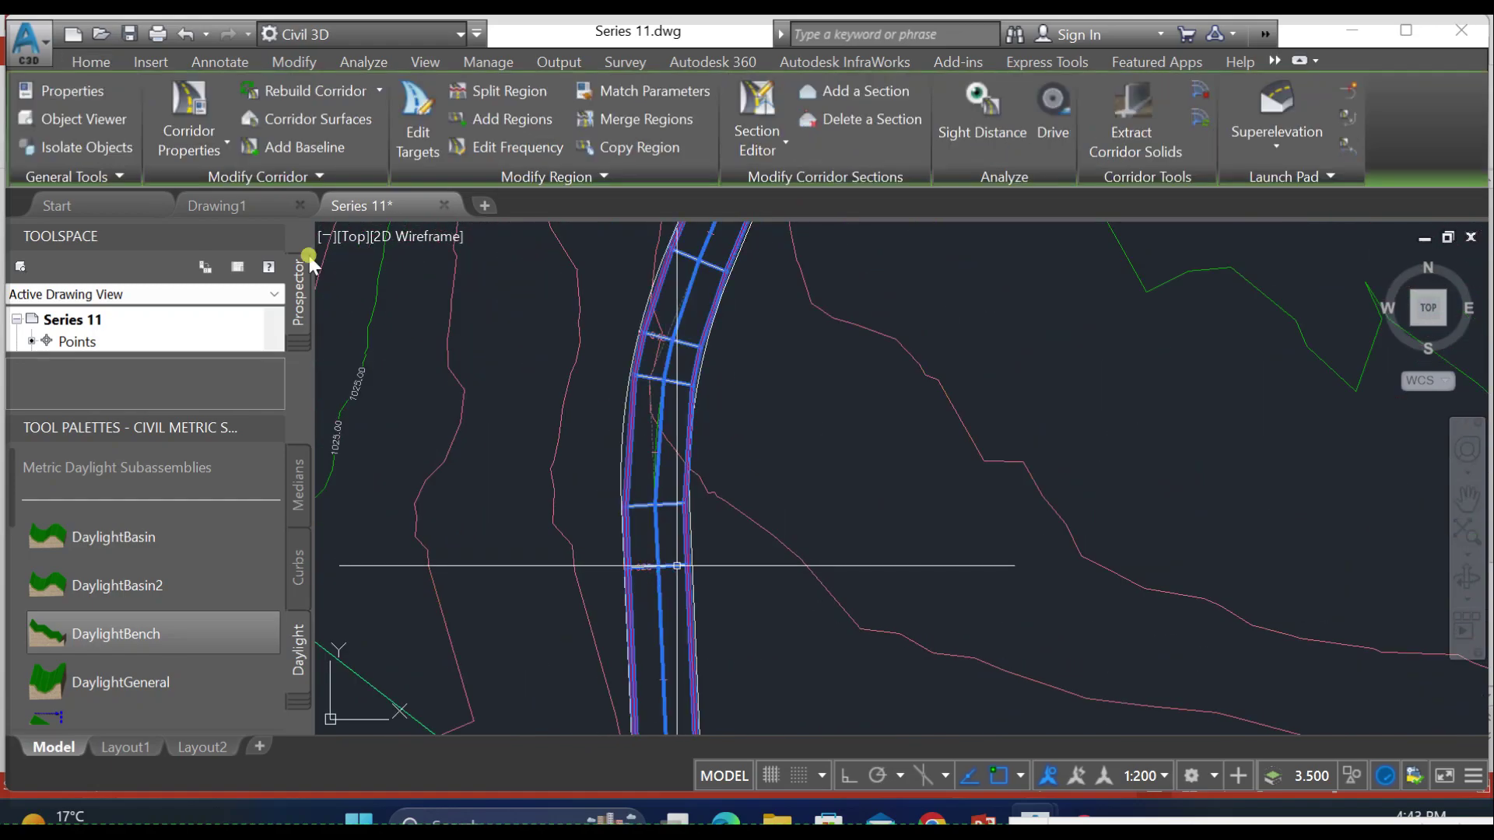
pyautogui.click(83, 119)
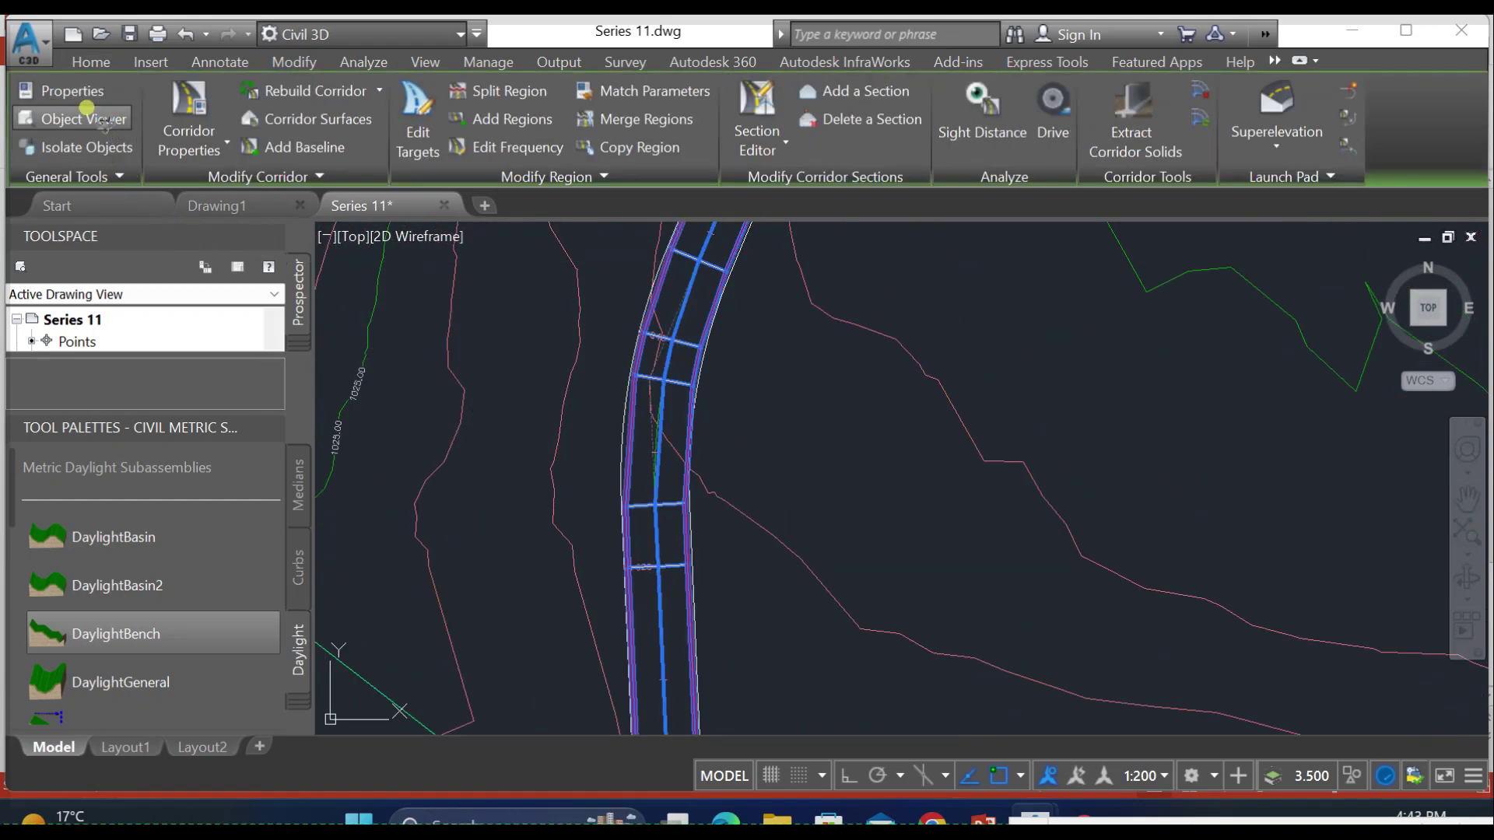
pyautogui.moveTo(660, 510); pyautogui.dragTo(667, 457)
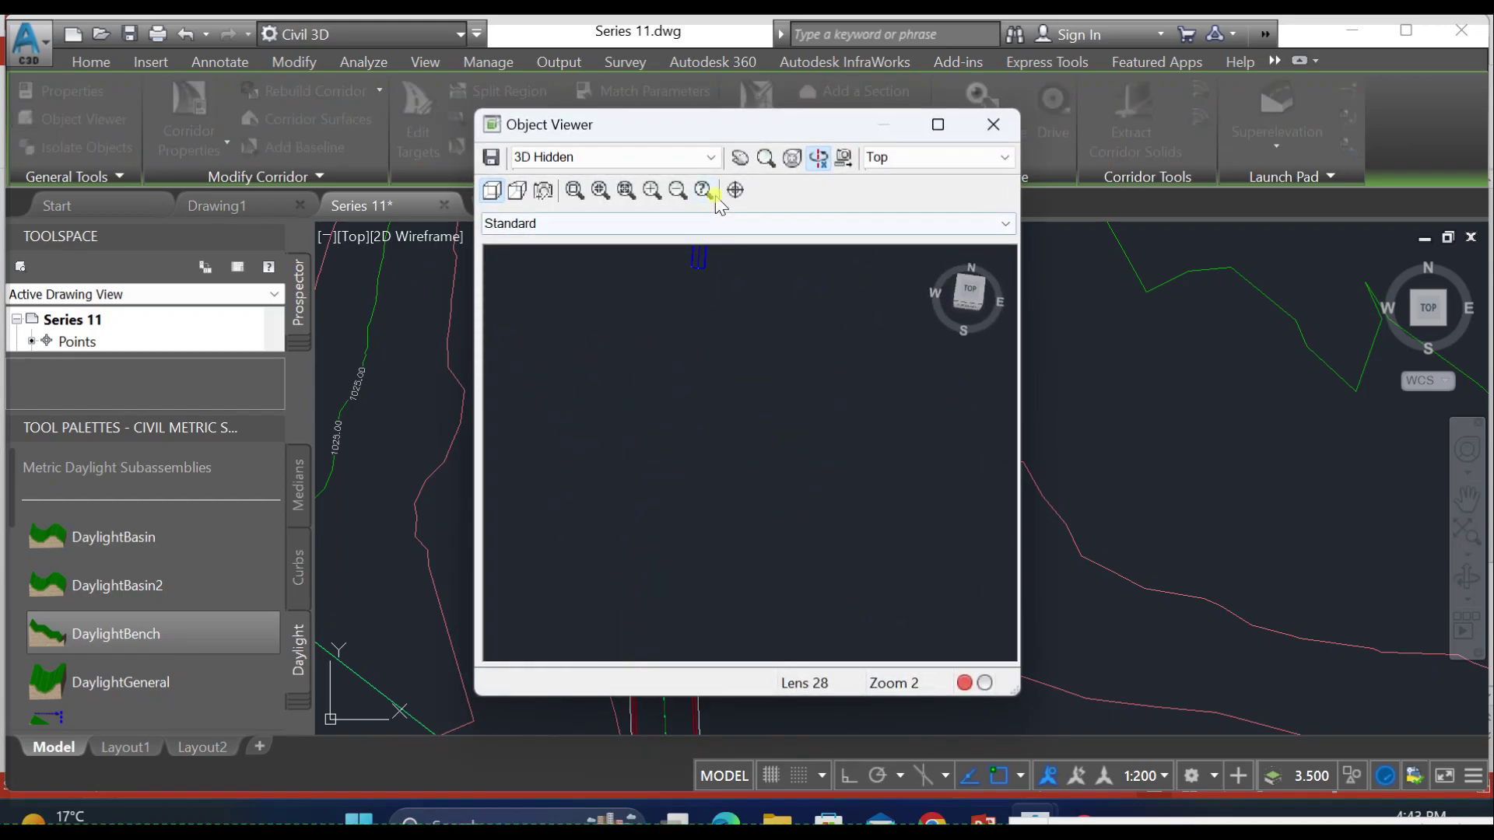
pyautogui.click(657, 157)
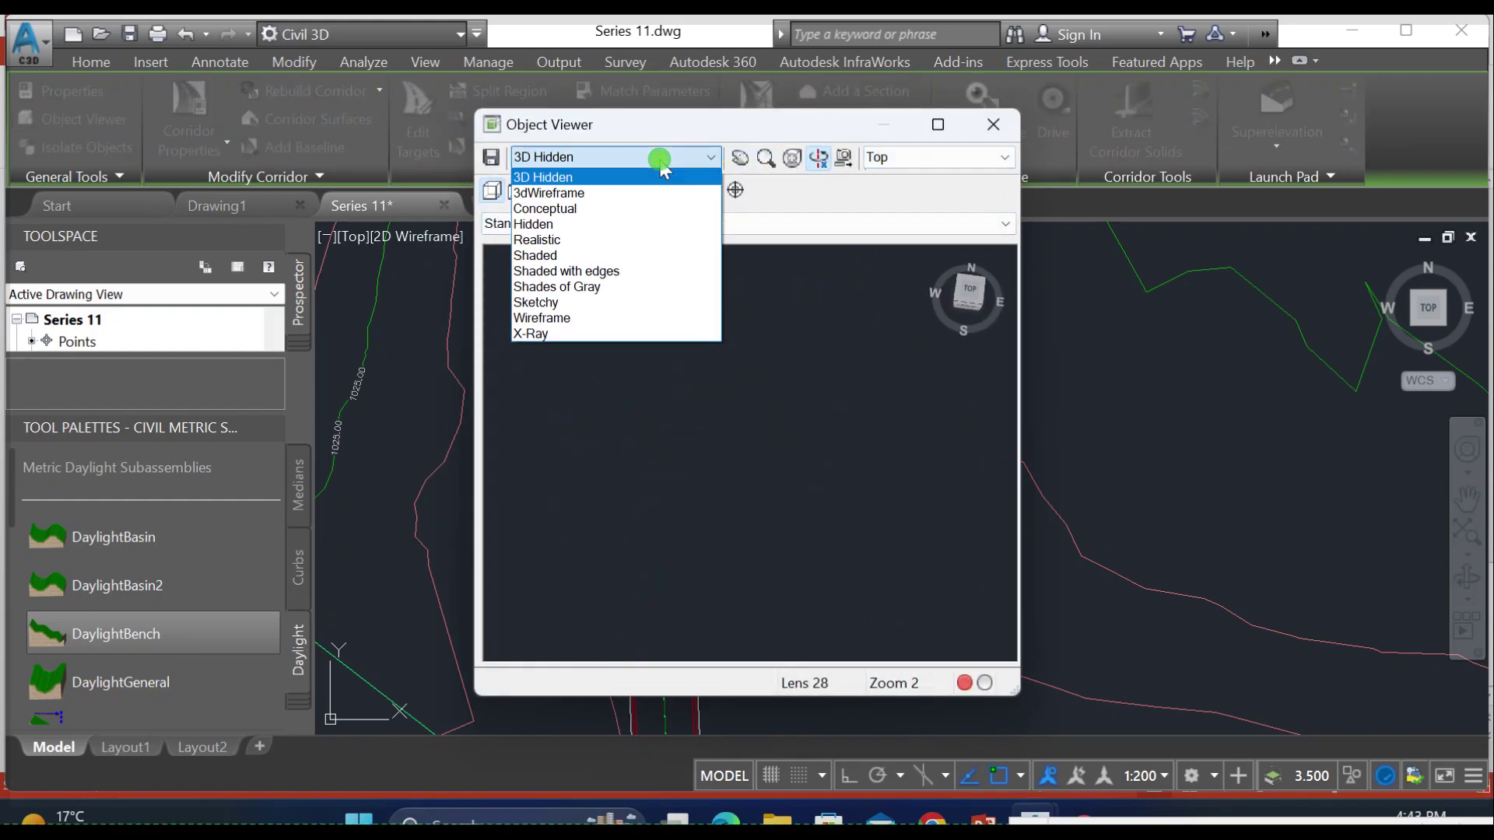
pyautogui.click(610, 178)
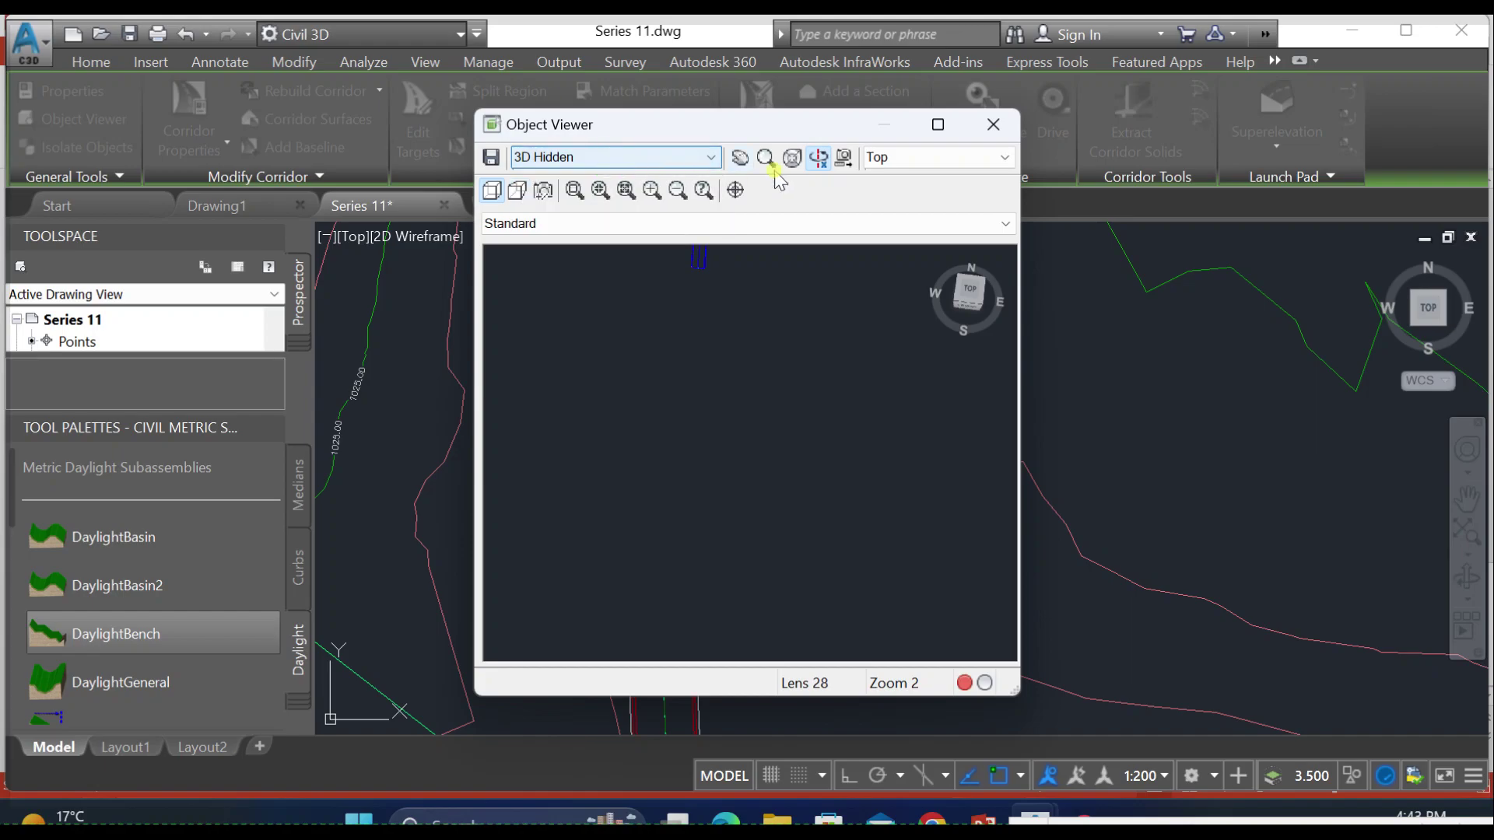
pyautogui.click(926, 158)
pyautogui.click(903, 262)
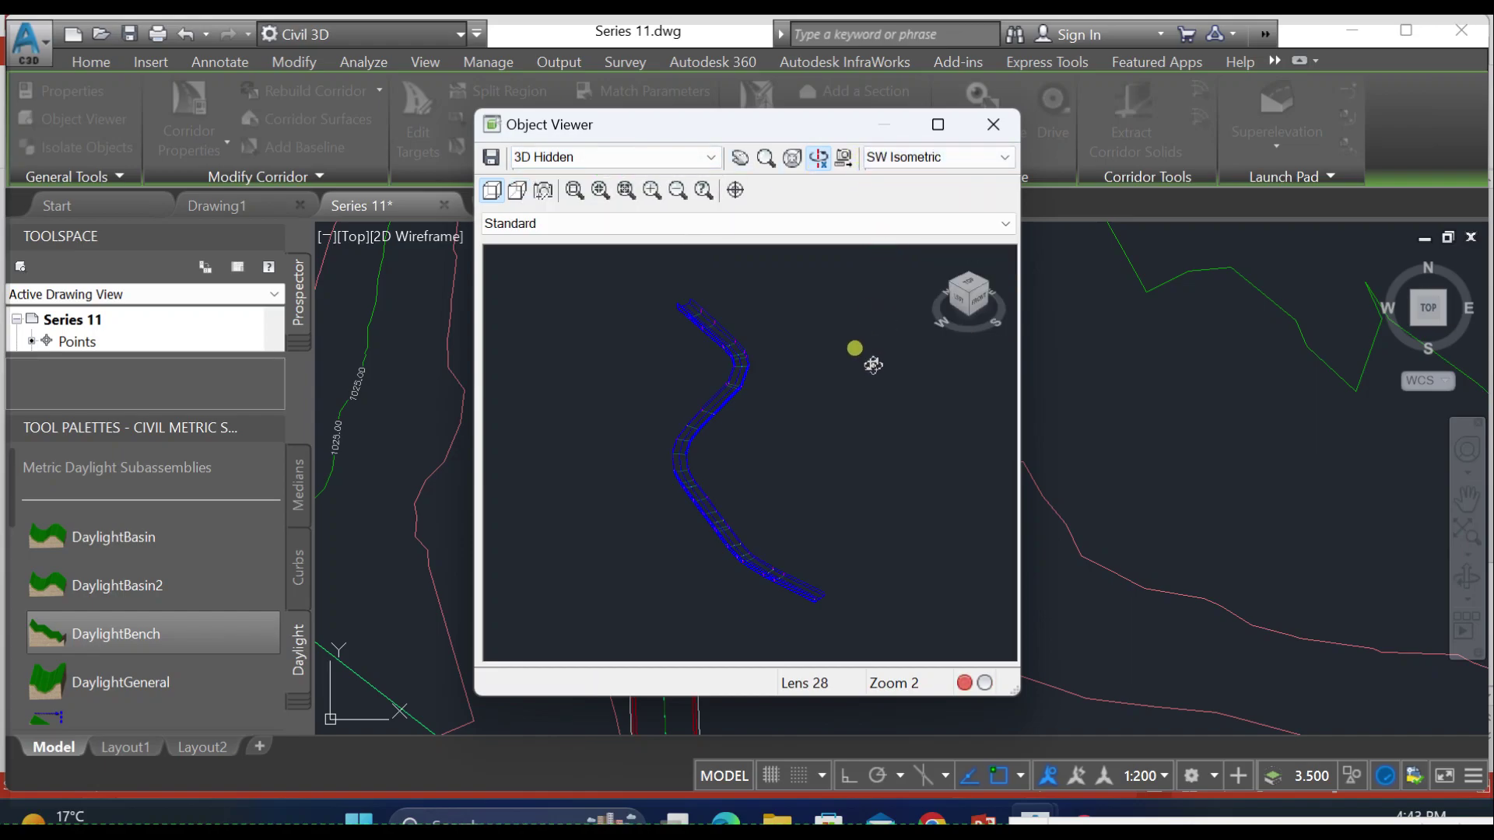
# Step: Inspect the corridor's pavement and side slopes in the Object Viewer with the Realistic style, and close the viewer
pyautogui.click(615, 156)
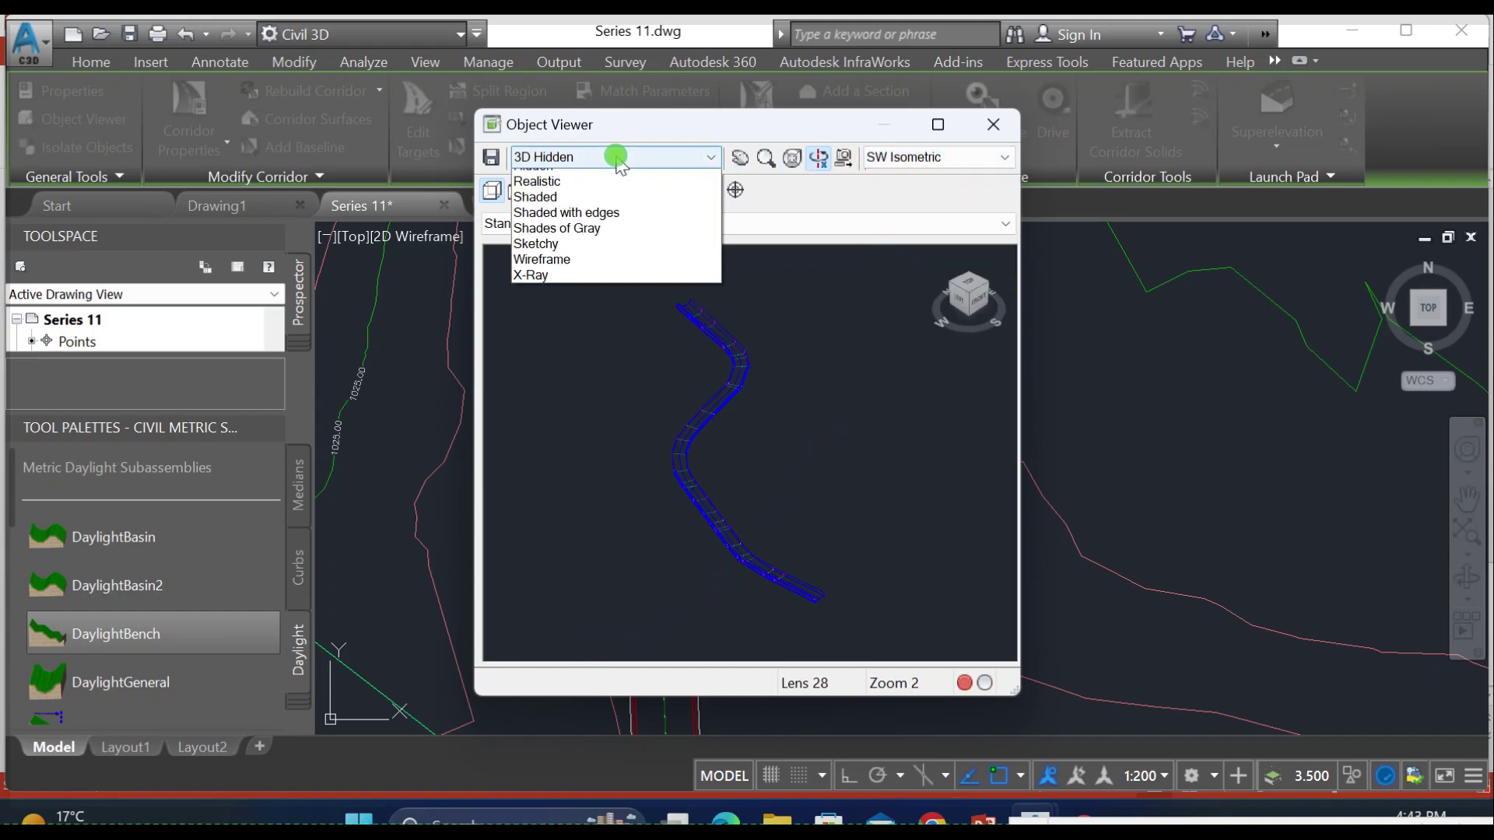
pyautogui.click(610, 236)
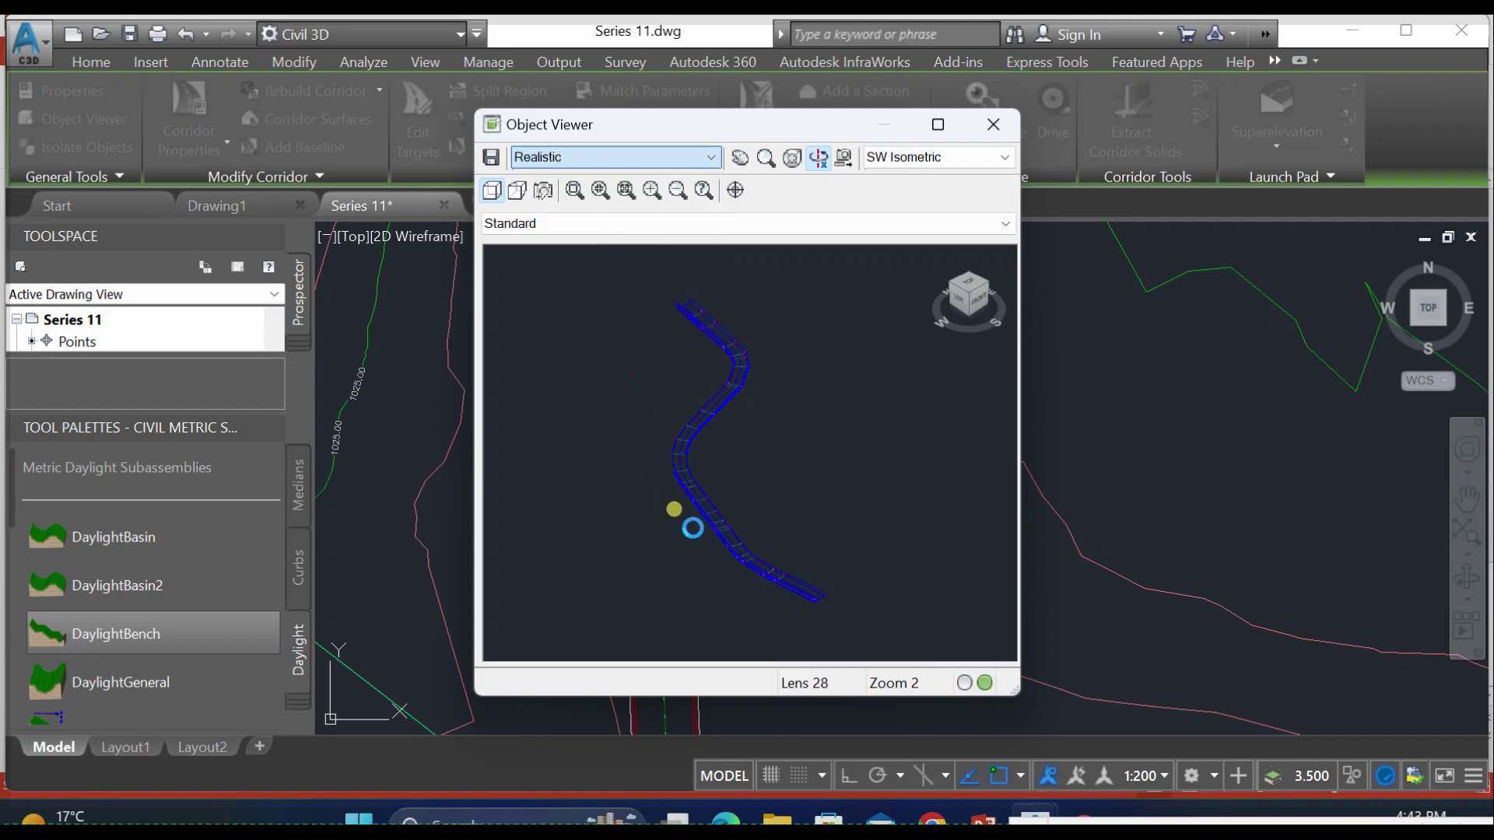
pyautogui.scroll(4, 777, 604)
pyautogui.moveTo(725, 622); pyautogui.dragTo(634, 366)
pyautogui.moveTo(867, 600); pyautogui.dragTo(807, 531)
pyautogui.moveTo(807, 531); pyautogui.dragTo(804, 531, button='middle')
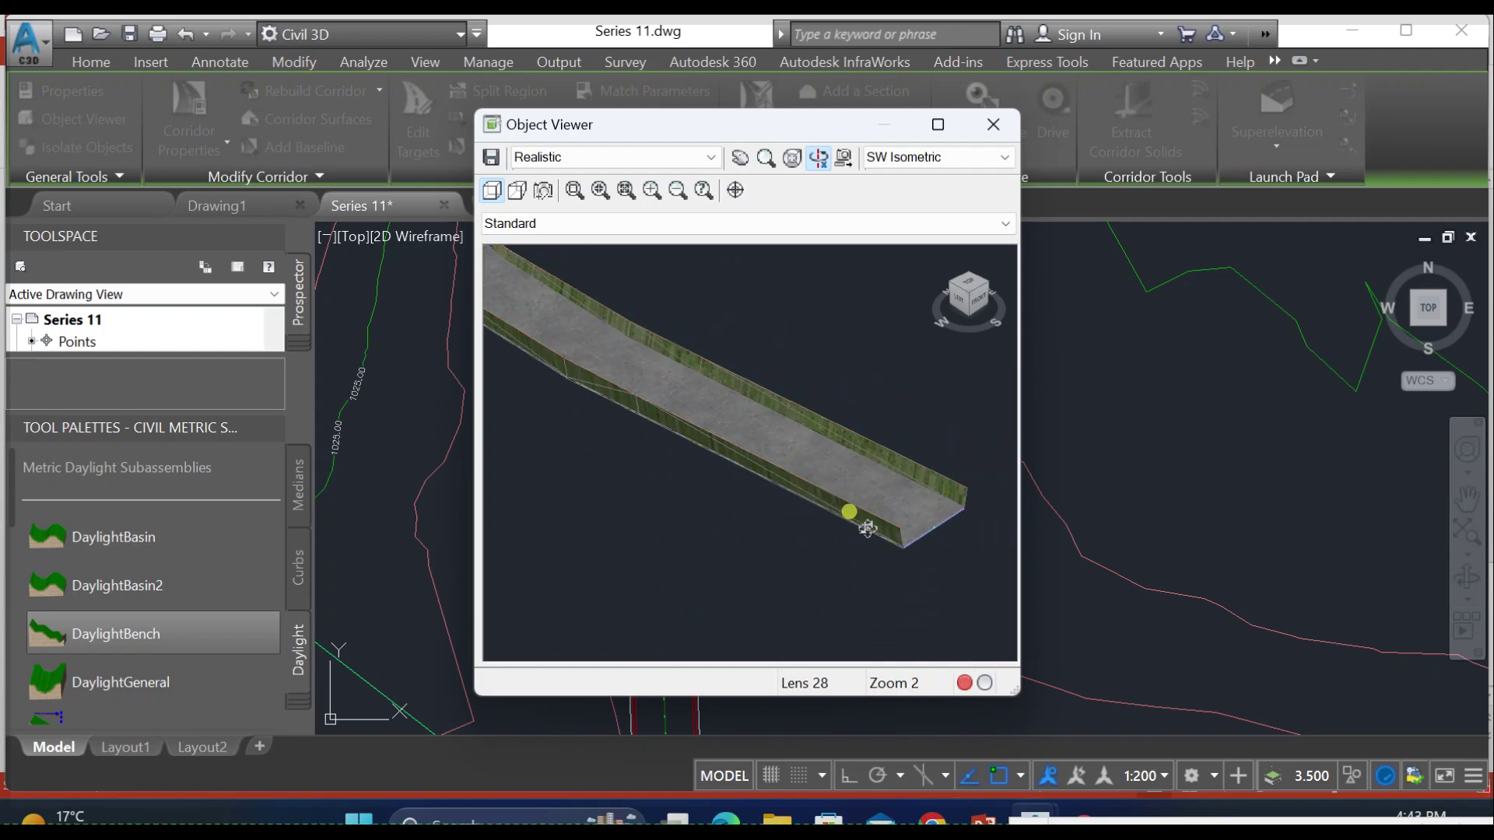
pyautogui.press('Escape')
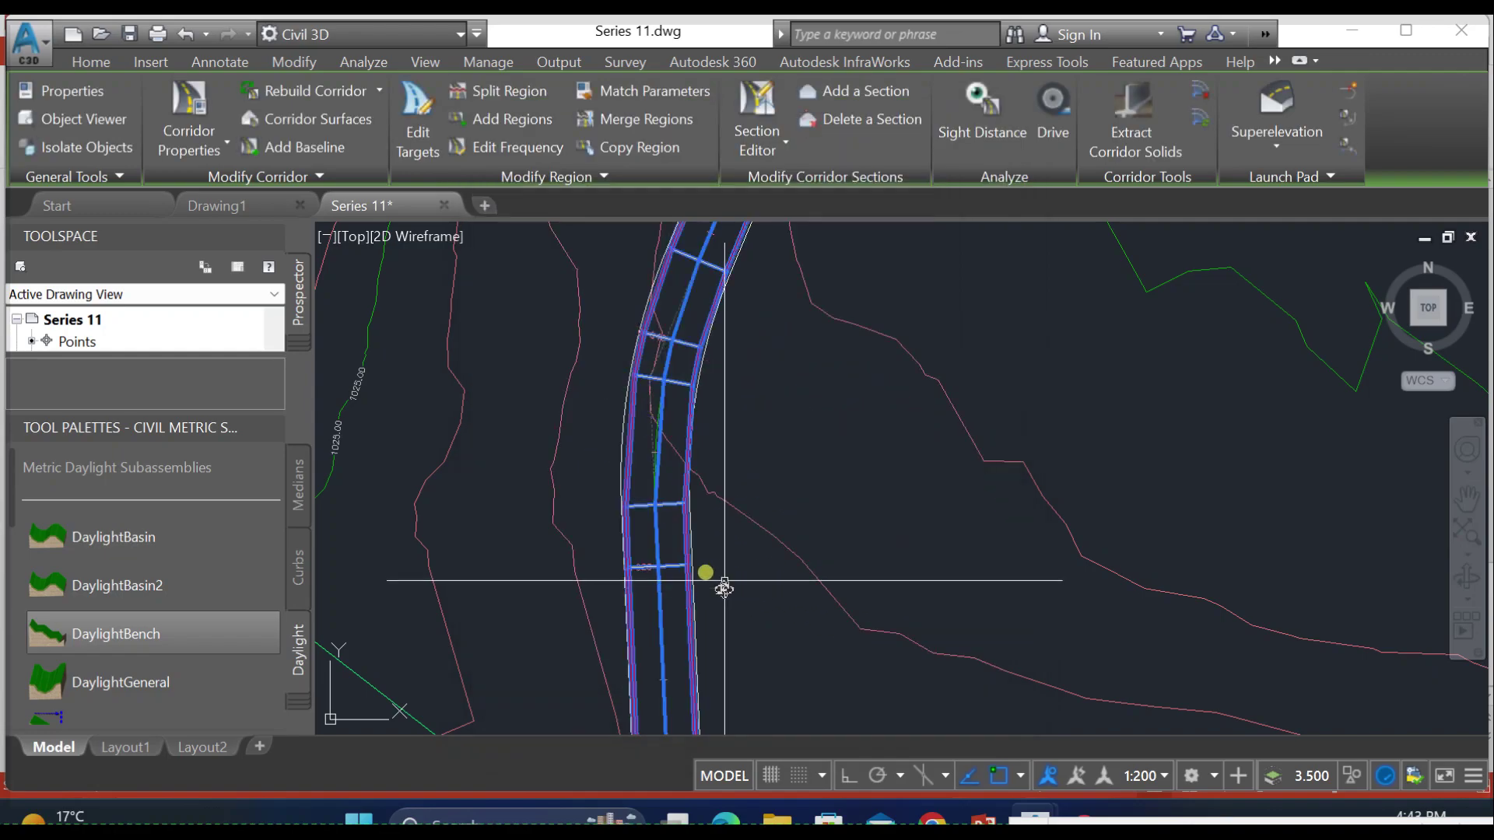
# Step: Map all surface targets in the corridor's properties to the Series 1 surface
pyautogui.scroll(-3, 856, 413)
pyautogui.scroll(2, 851, 430)
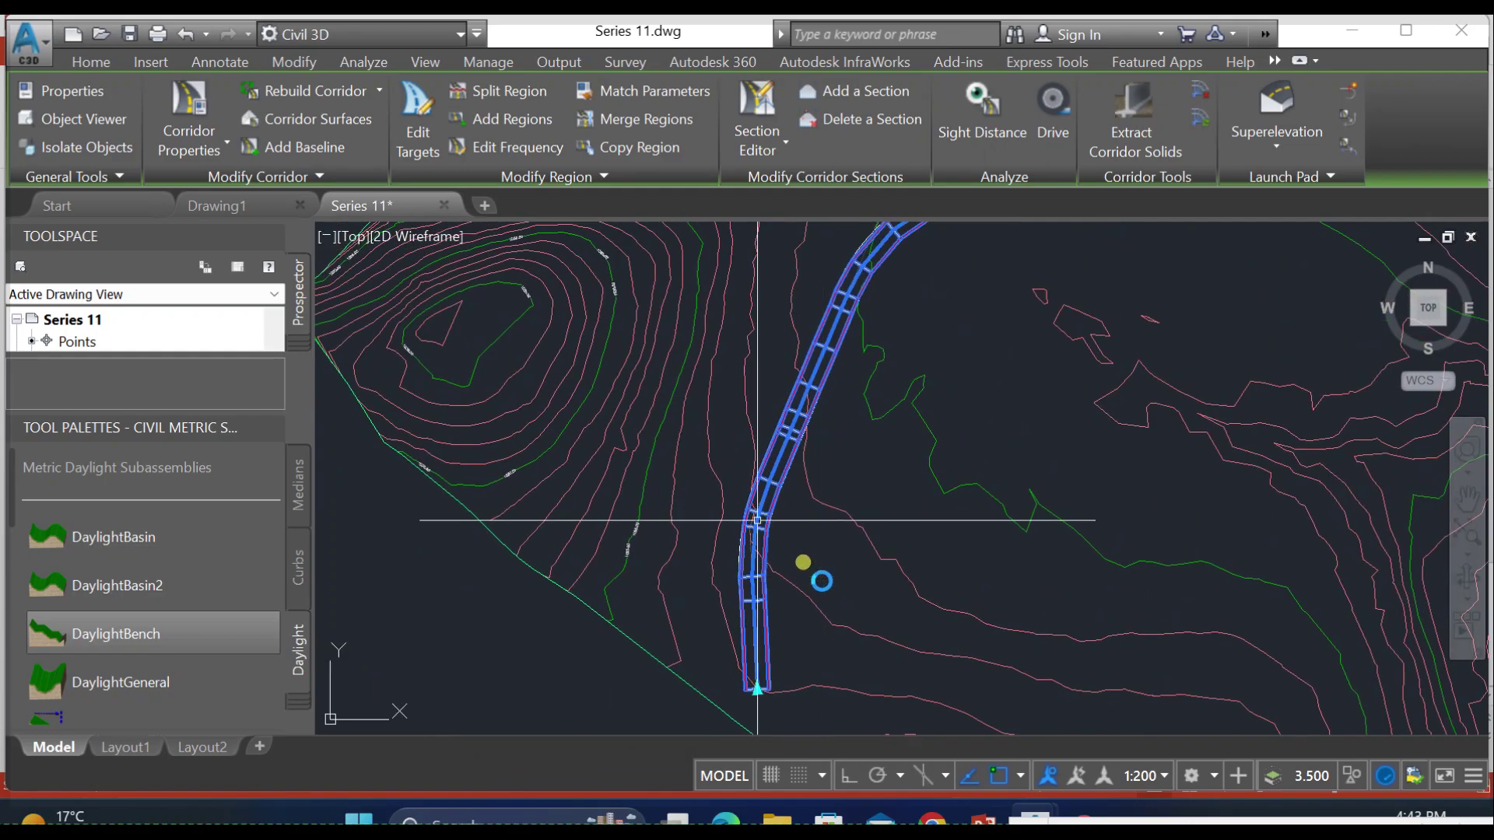
pyautogui.click(231, 117)
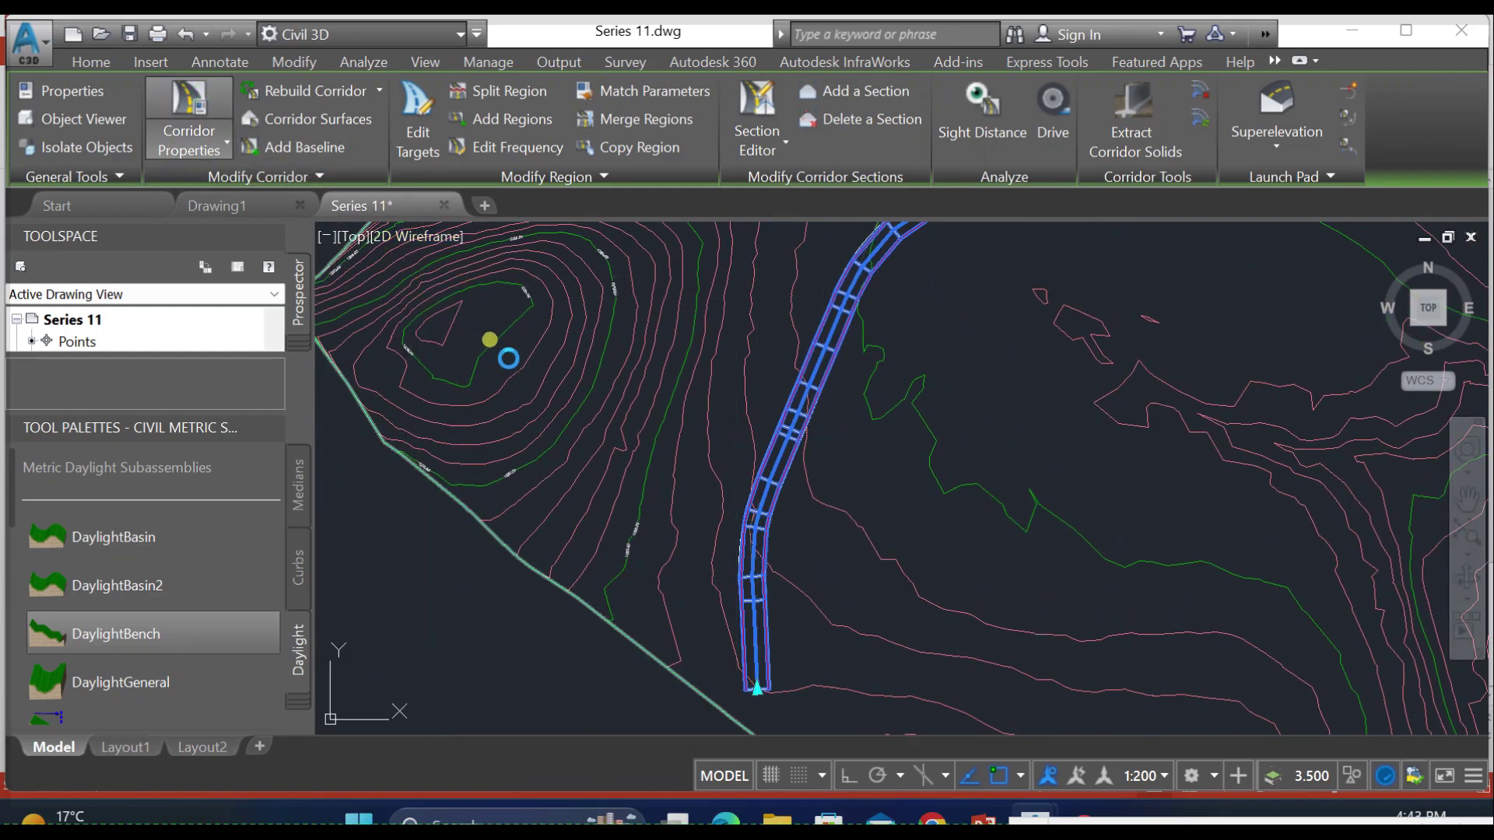
pyautogui.click(464, 189)
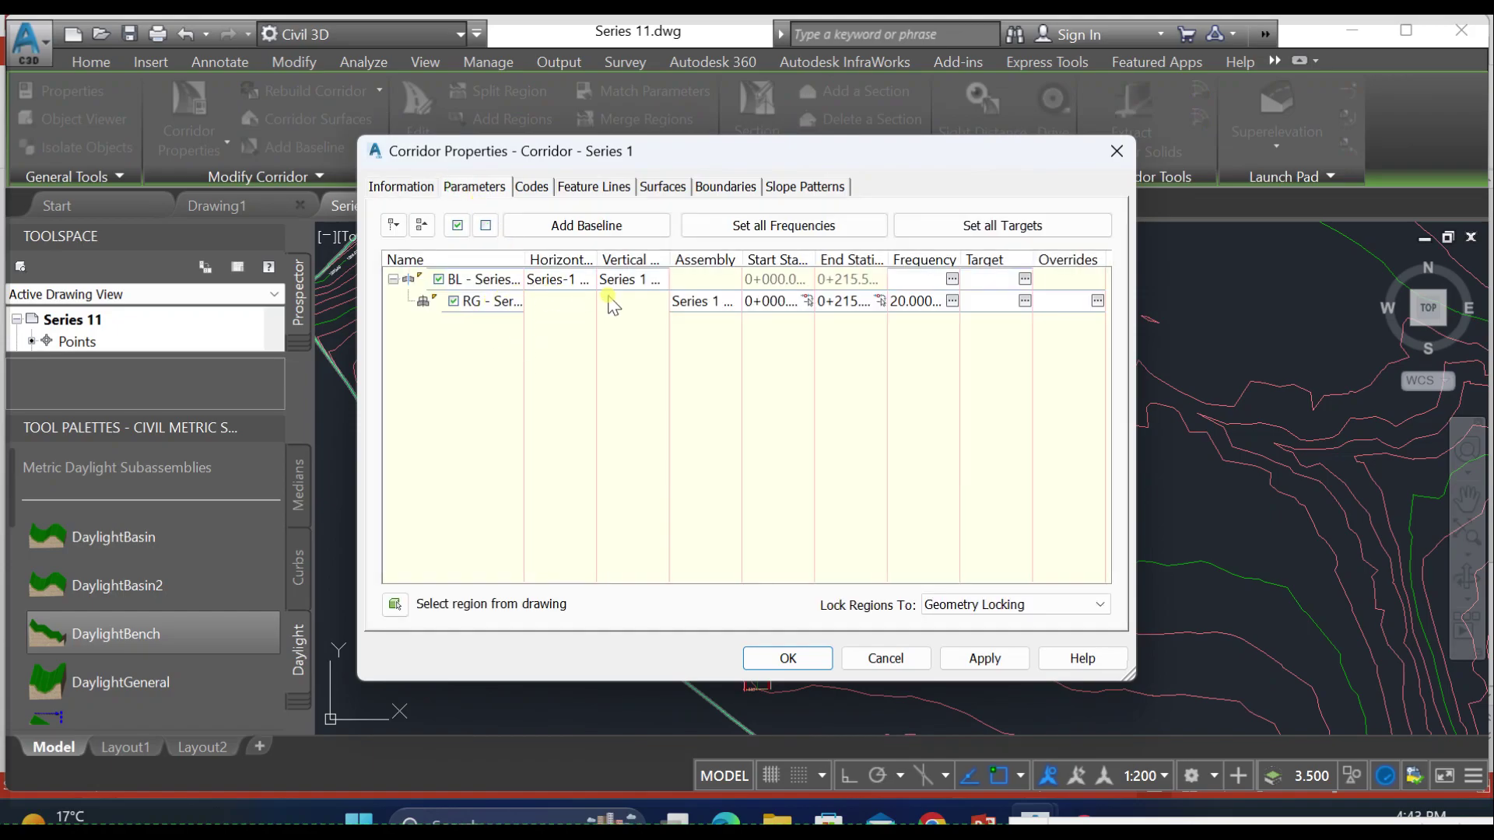
pyautogui.click(481, 189)
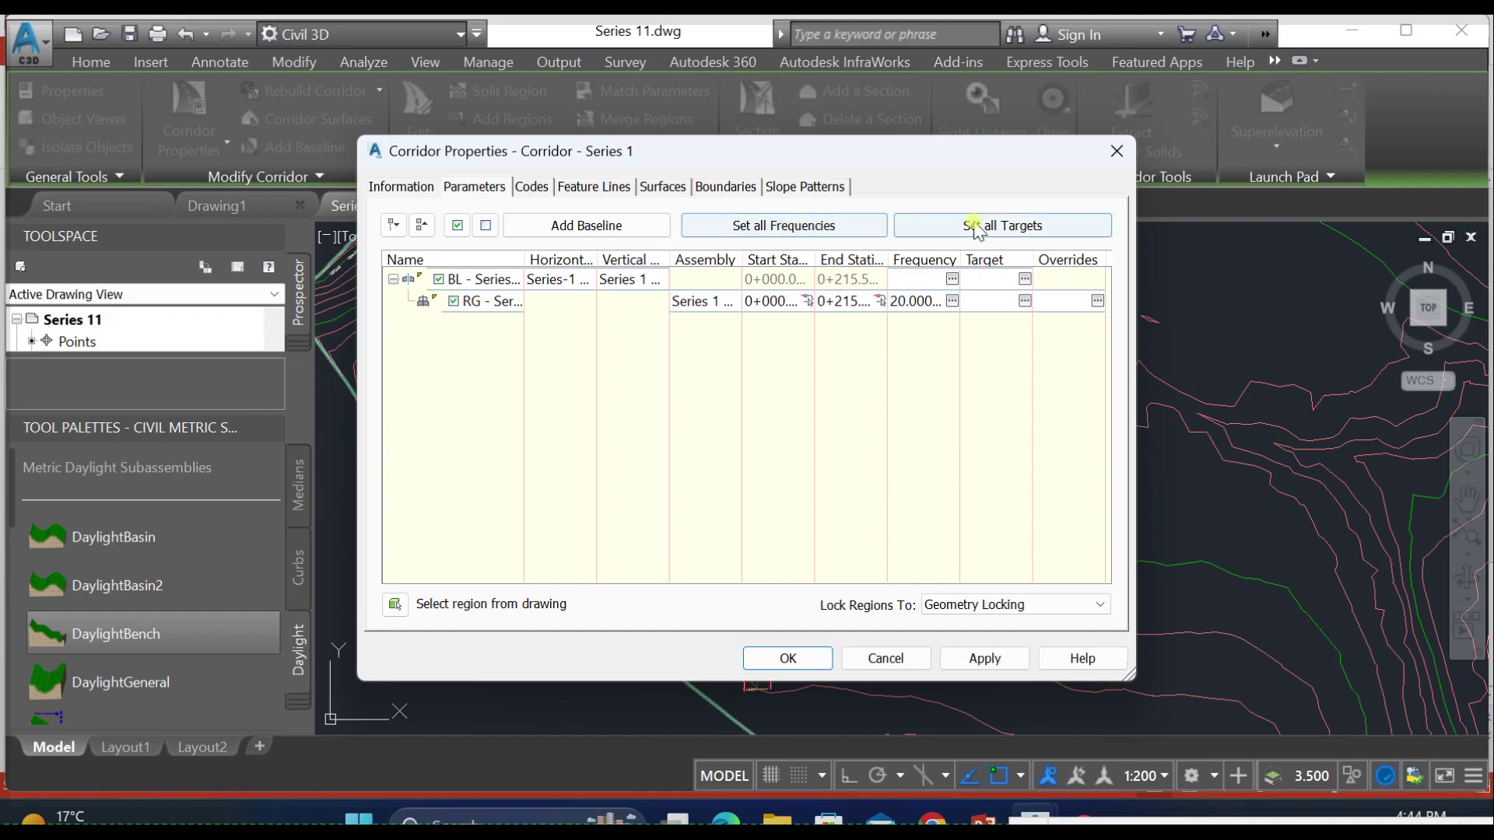
pyautogui.click(1001, 225)
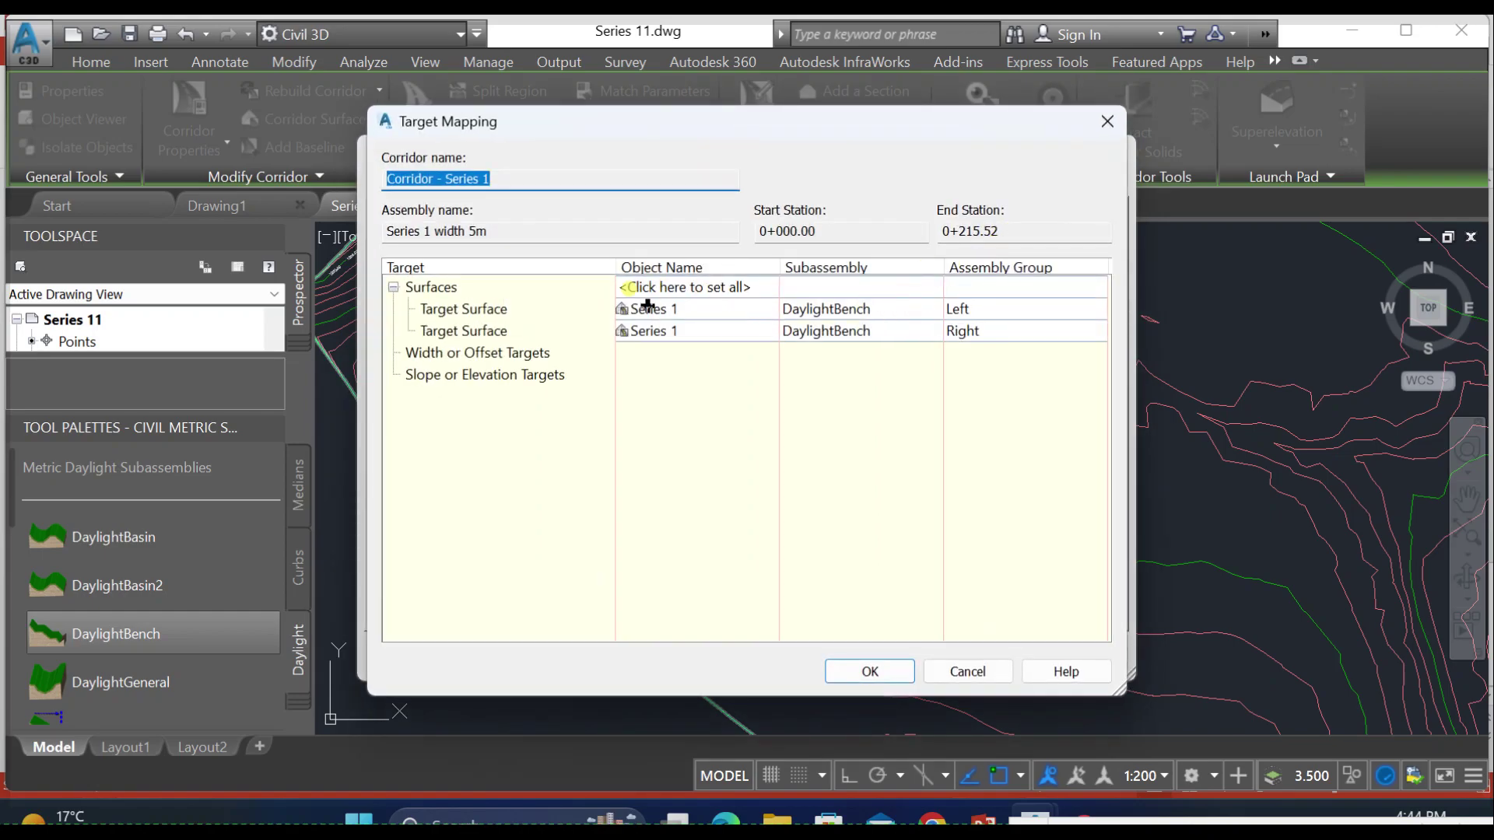
pyautogui.click(671, 288)
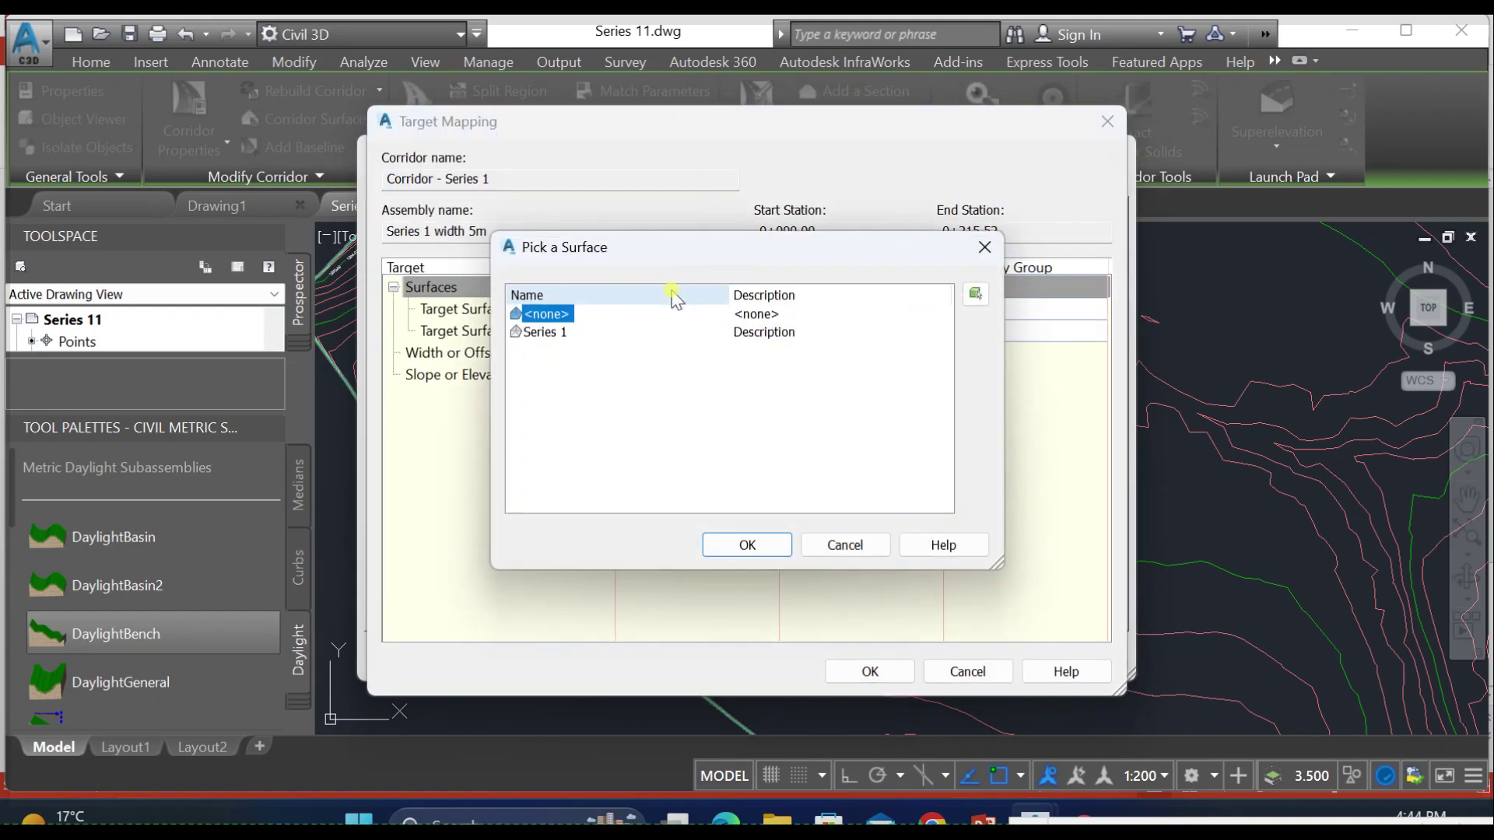
pyautogui.click(542, 333)
pyautogui.click(767, 545)
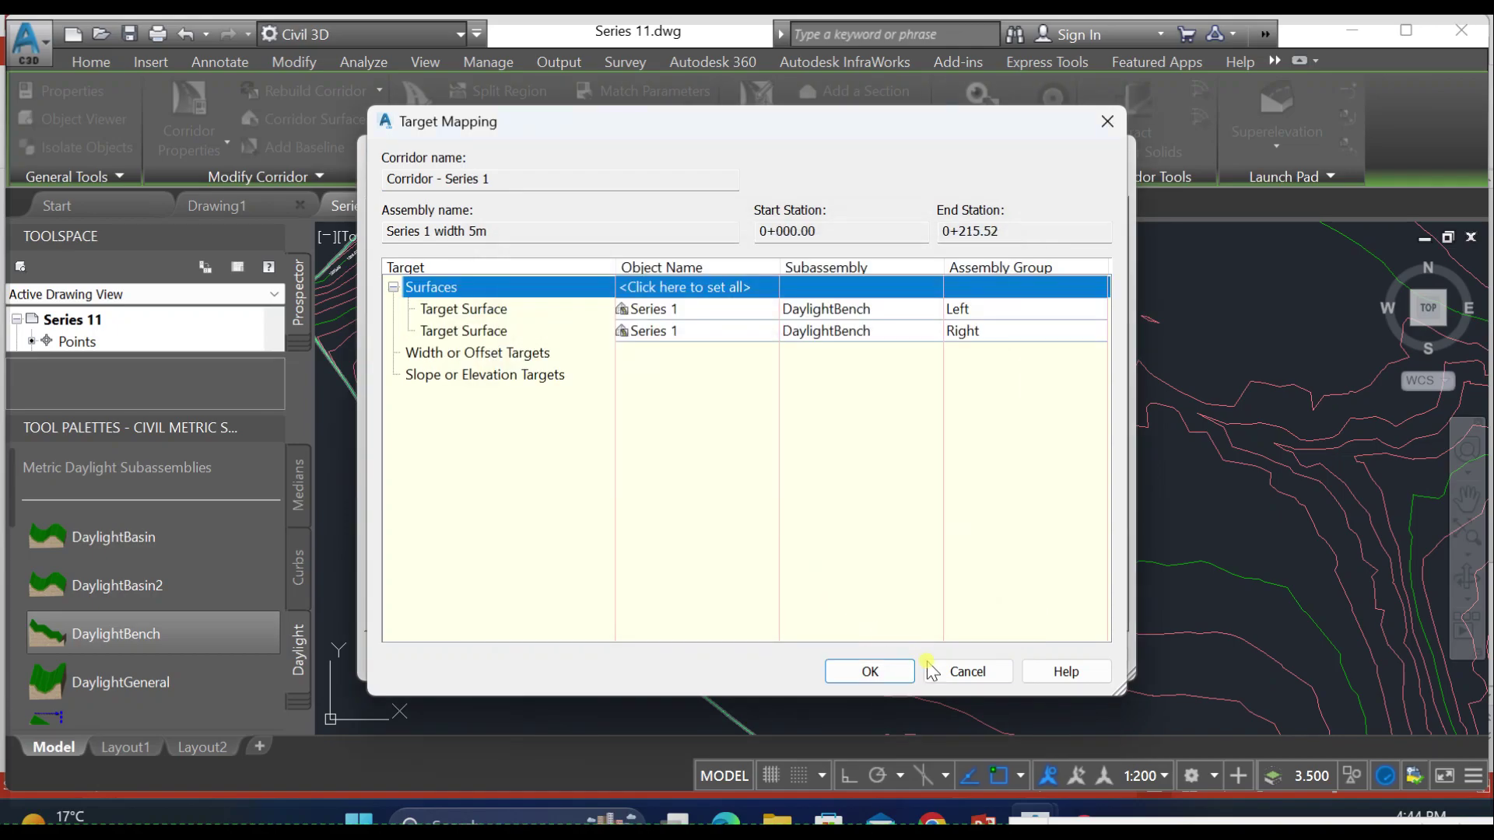
pyautogui.click(876, 671)
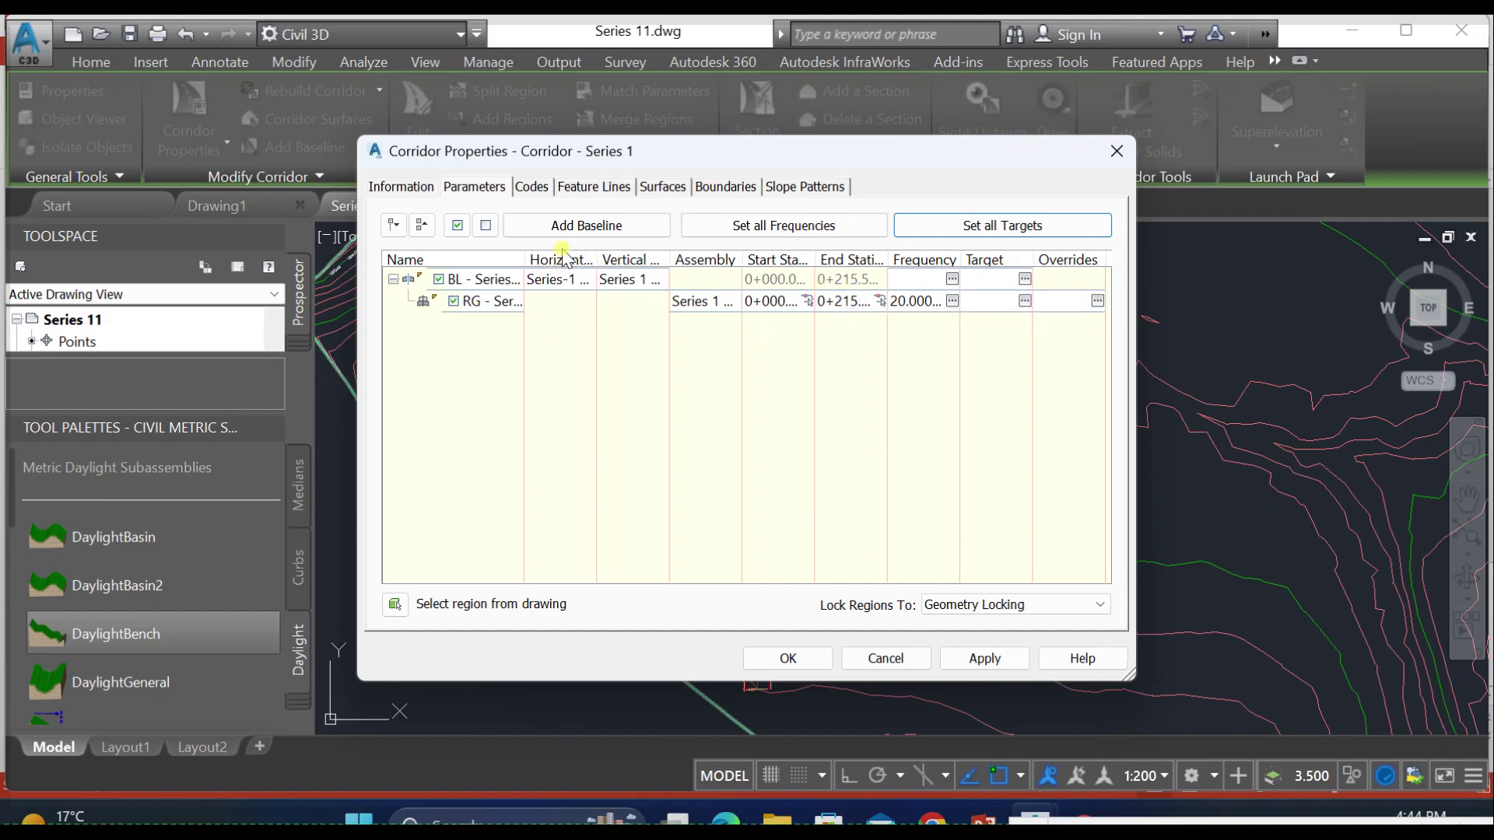
# Step: Insert a new region after the existing corridor region using the Series 1 width 5m assembly
pyautogui.click(510, 305)
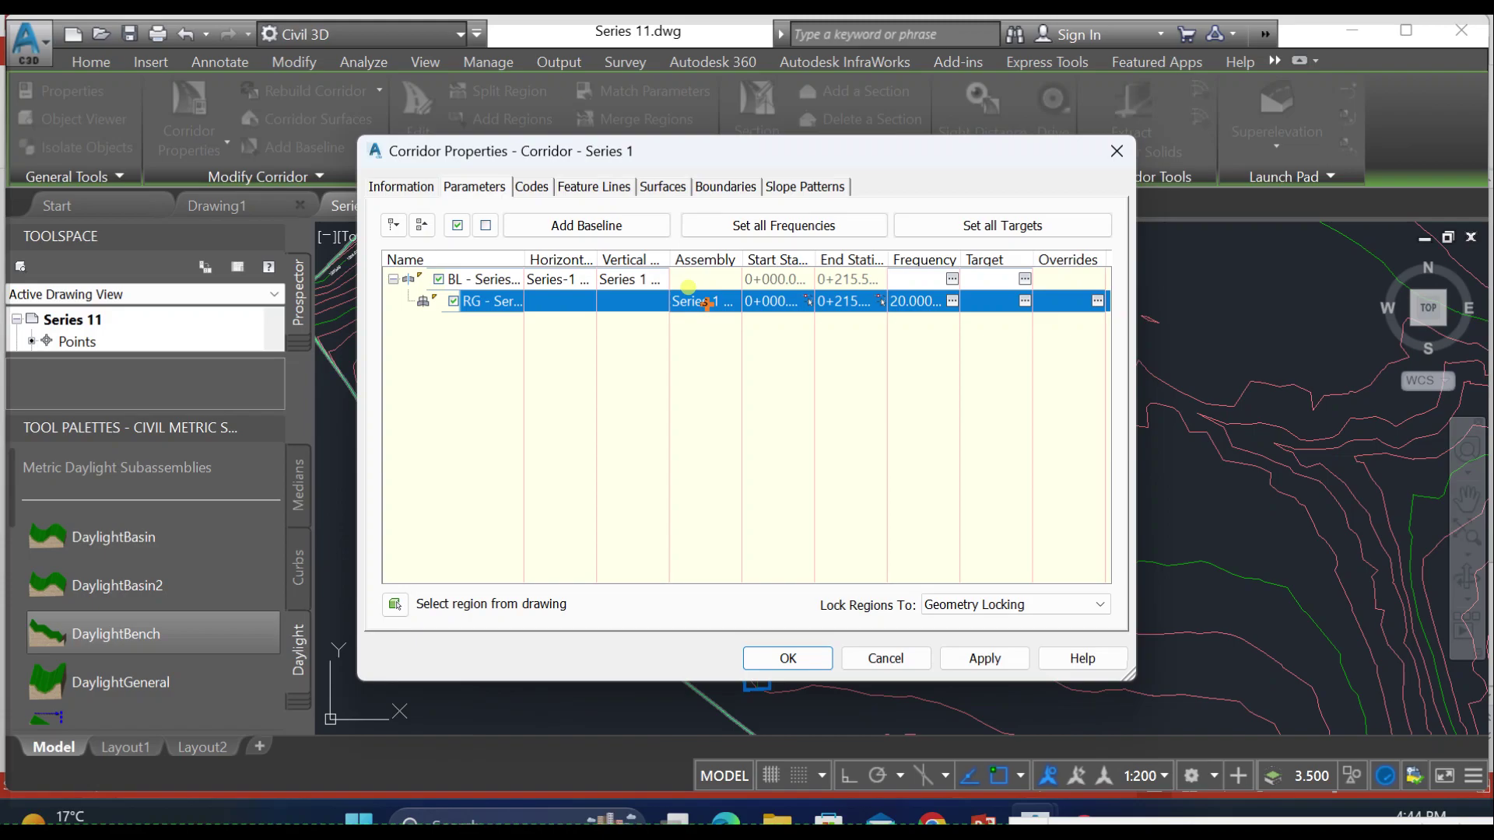
pyautogui.rightClick(774, 300)
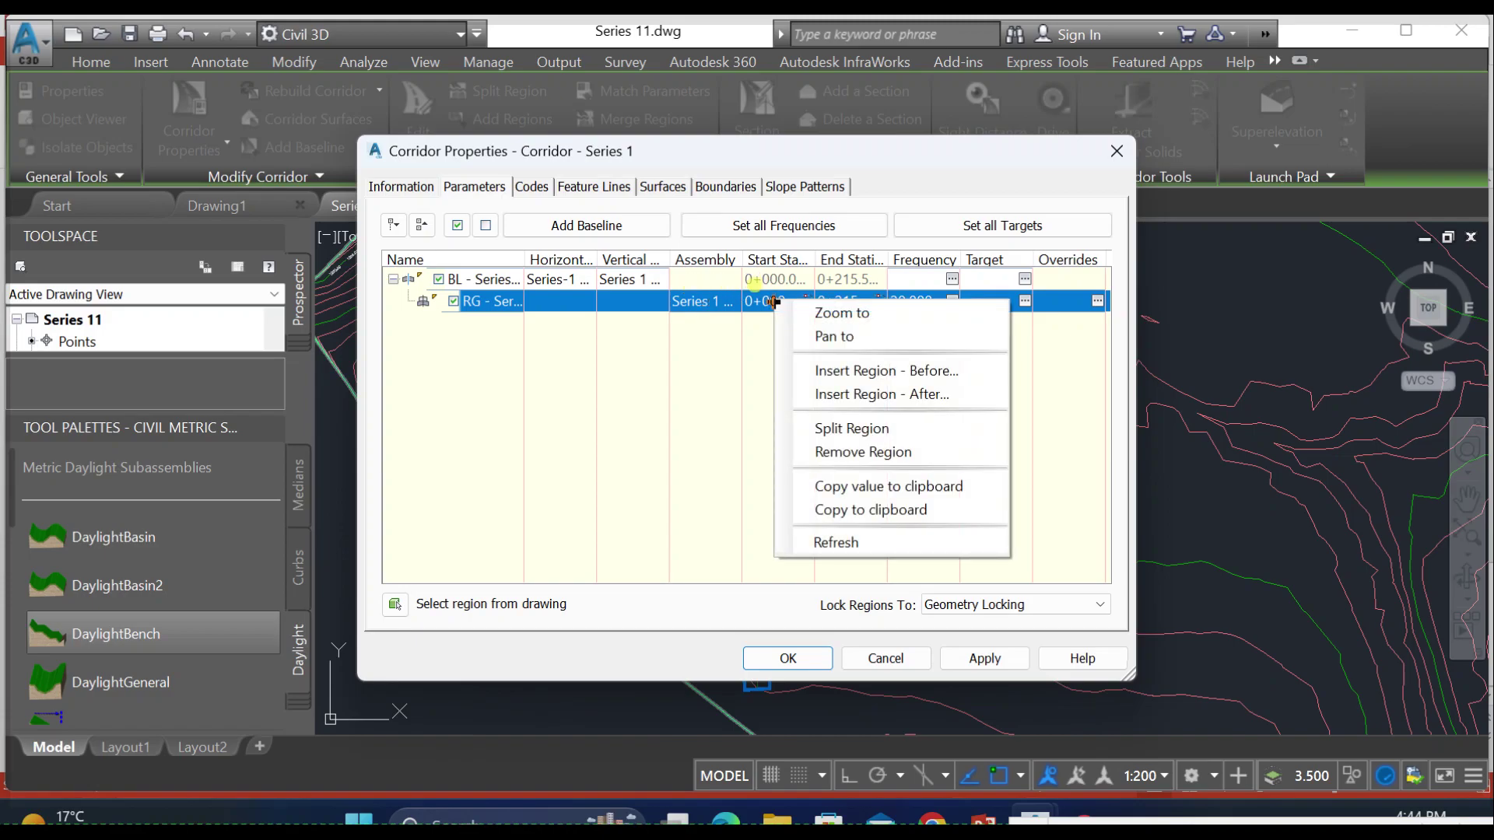
pyautogui.click(900, 392)
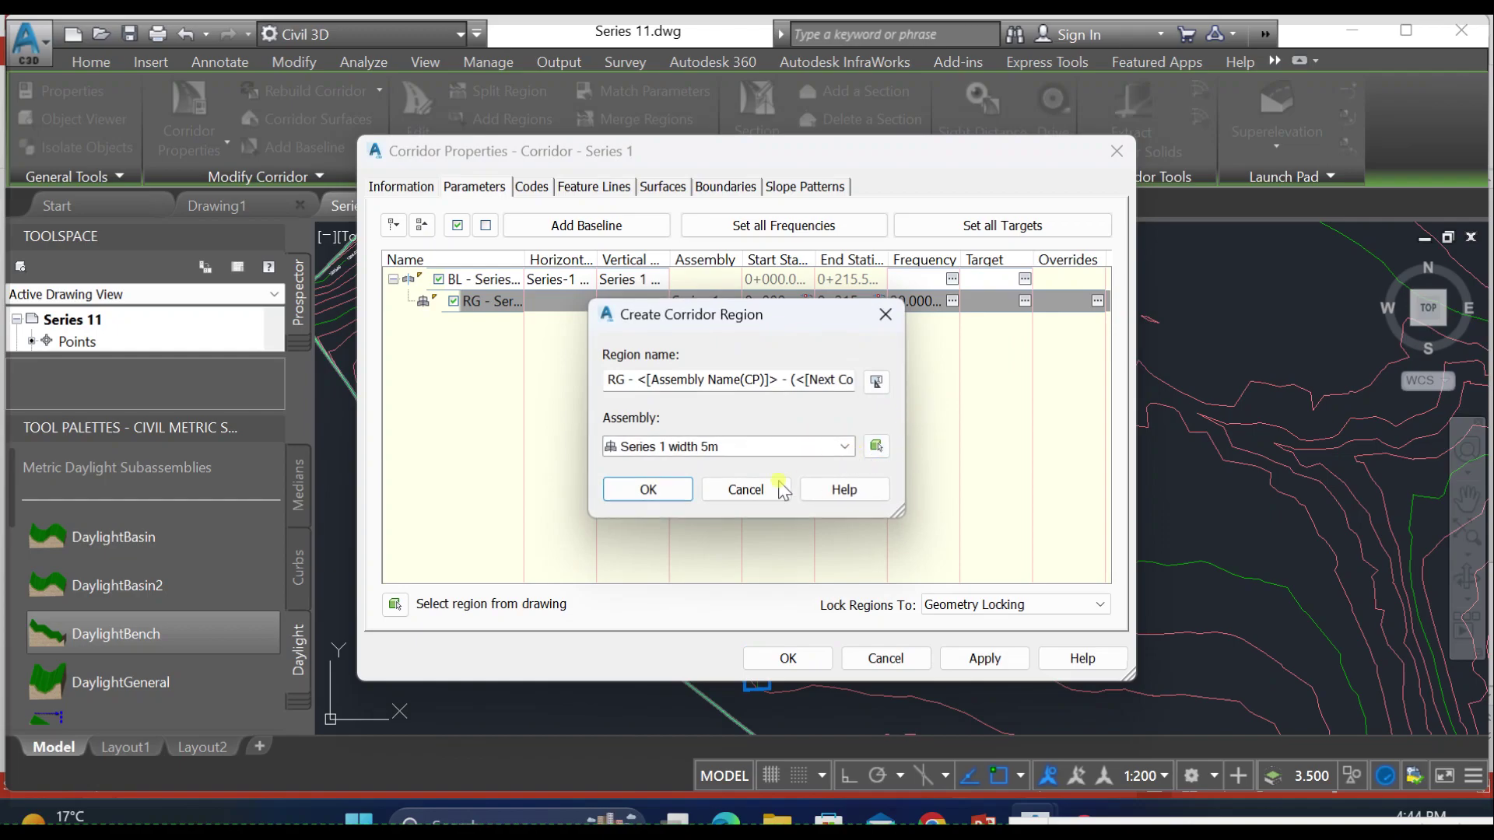
pyautogui.click(666, 489)
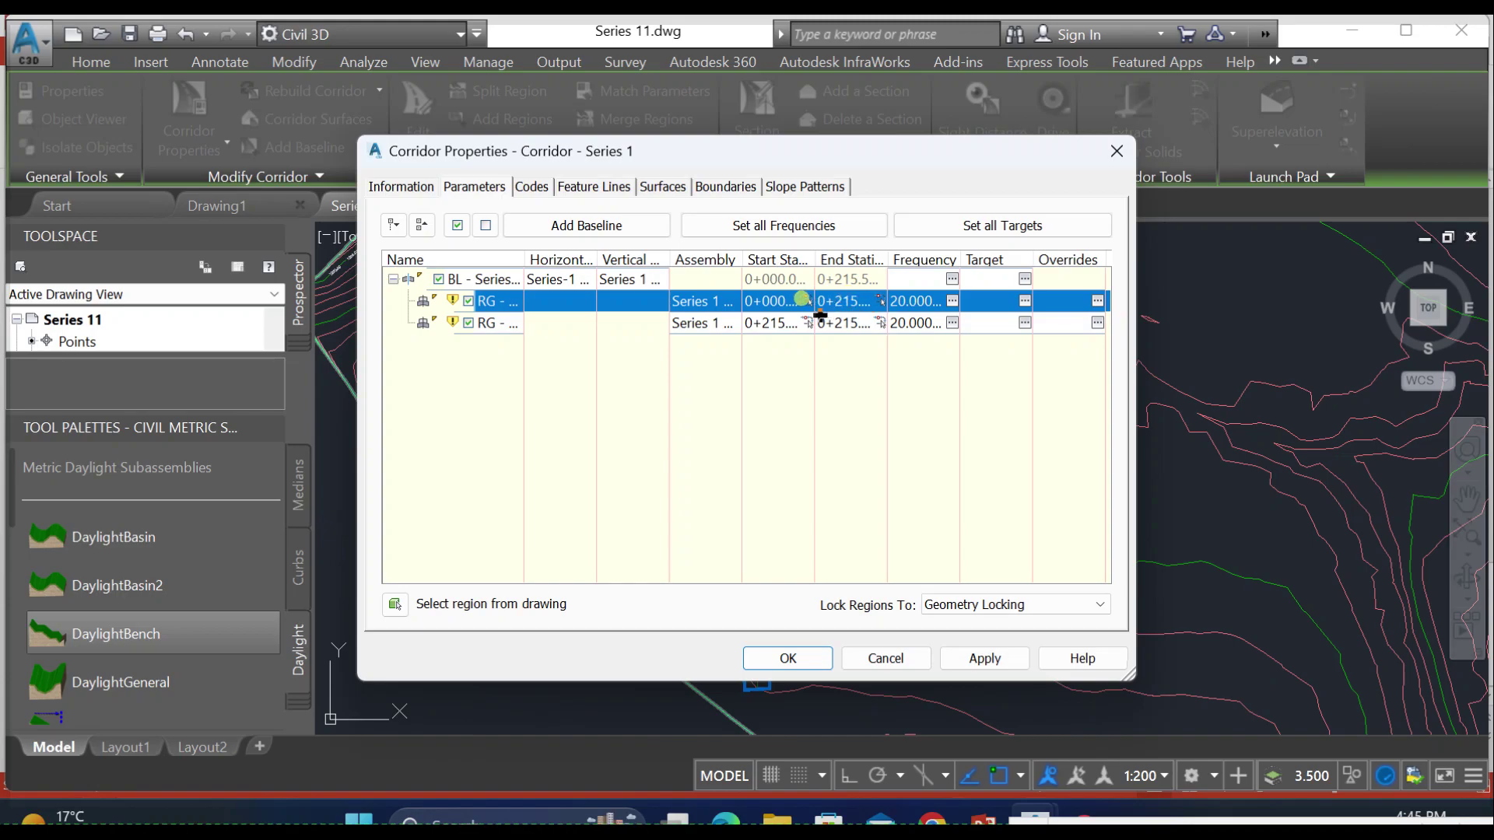
# Step: Check the regions' station fields and the second region's assembly choices, and remove the second region
pyautogui.doubleClick(845, 301)
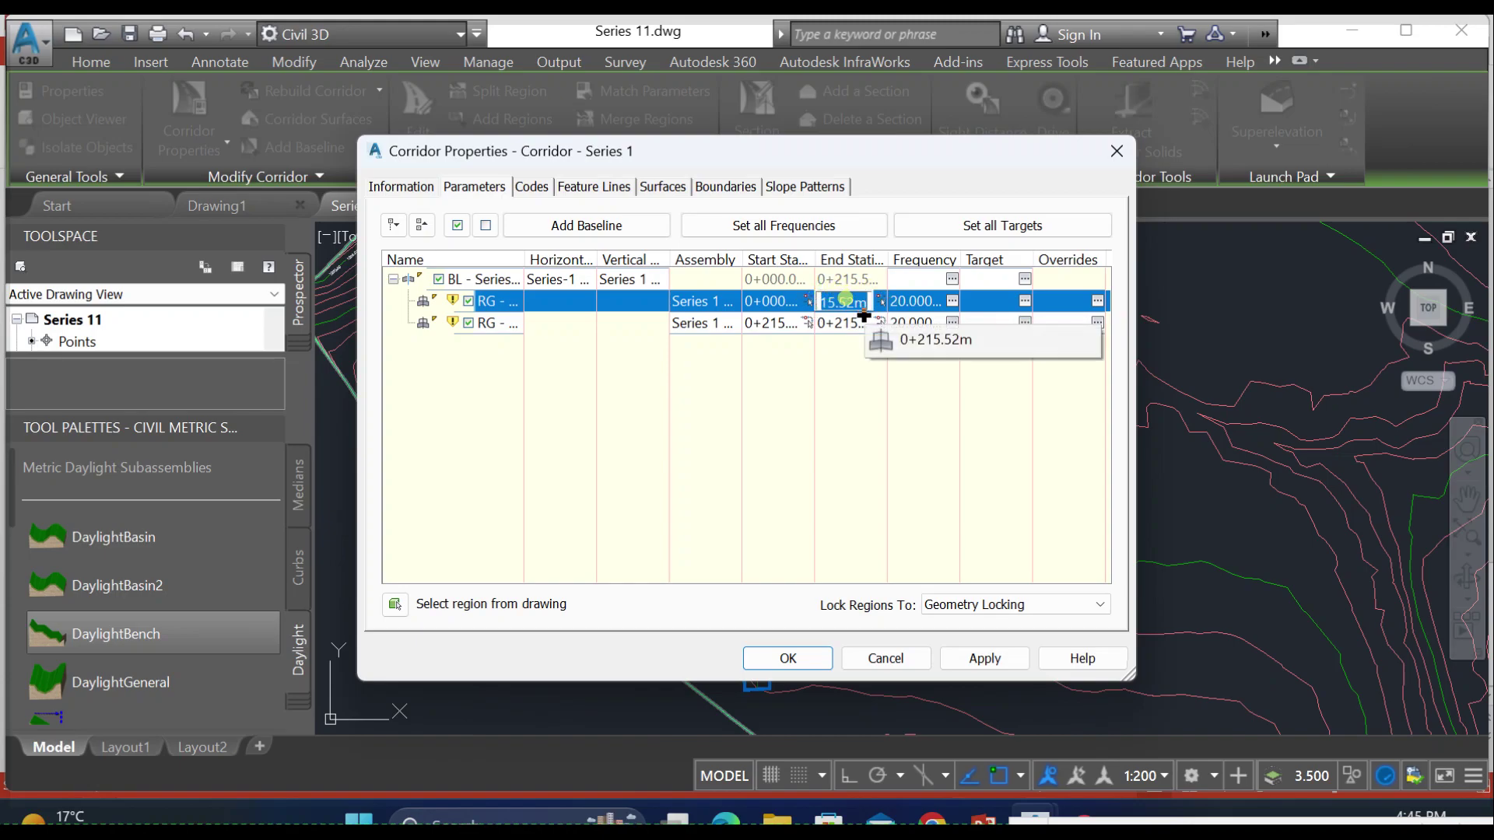
pyautogui.doubleClick(772, 323)
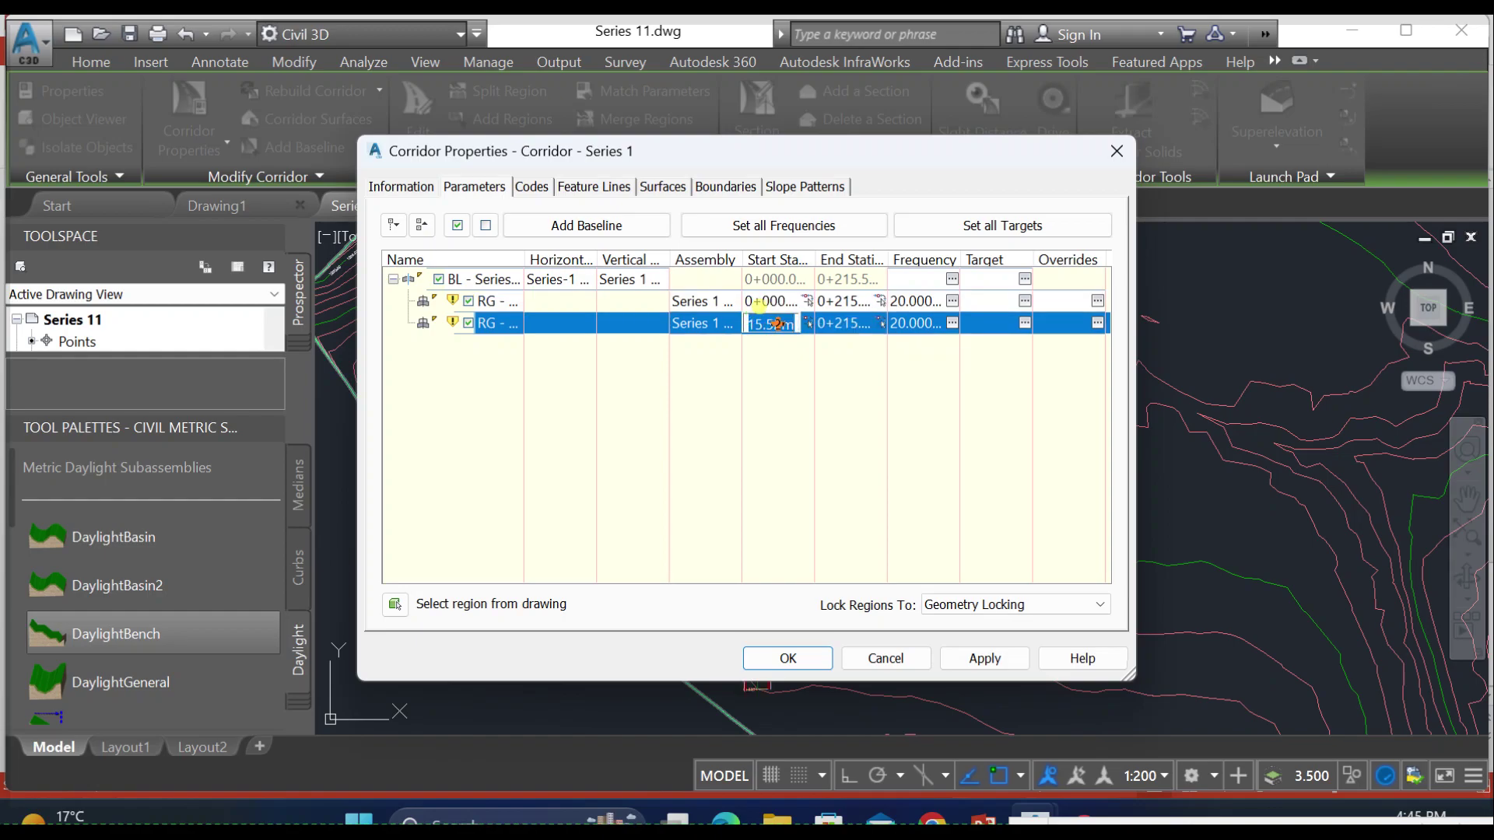
pyautogui.doubleClick(839, 321)
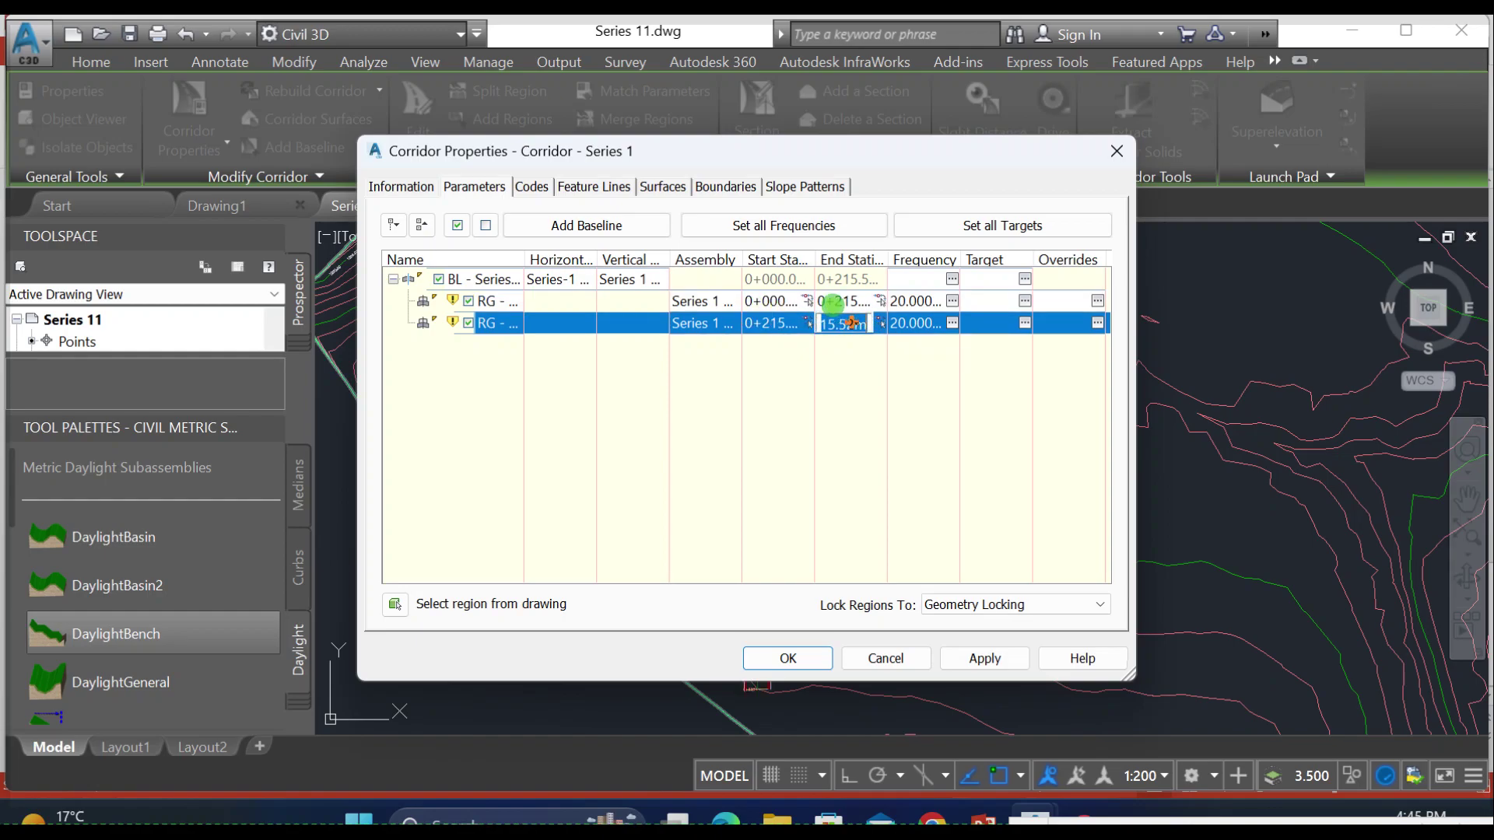
pyautogui.doubleClick(720, 326)
pyautogui.click(711, 447)
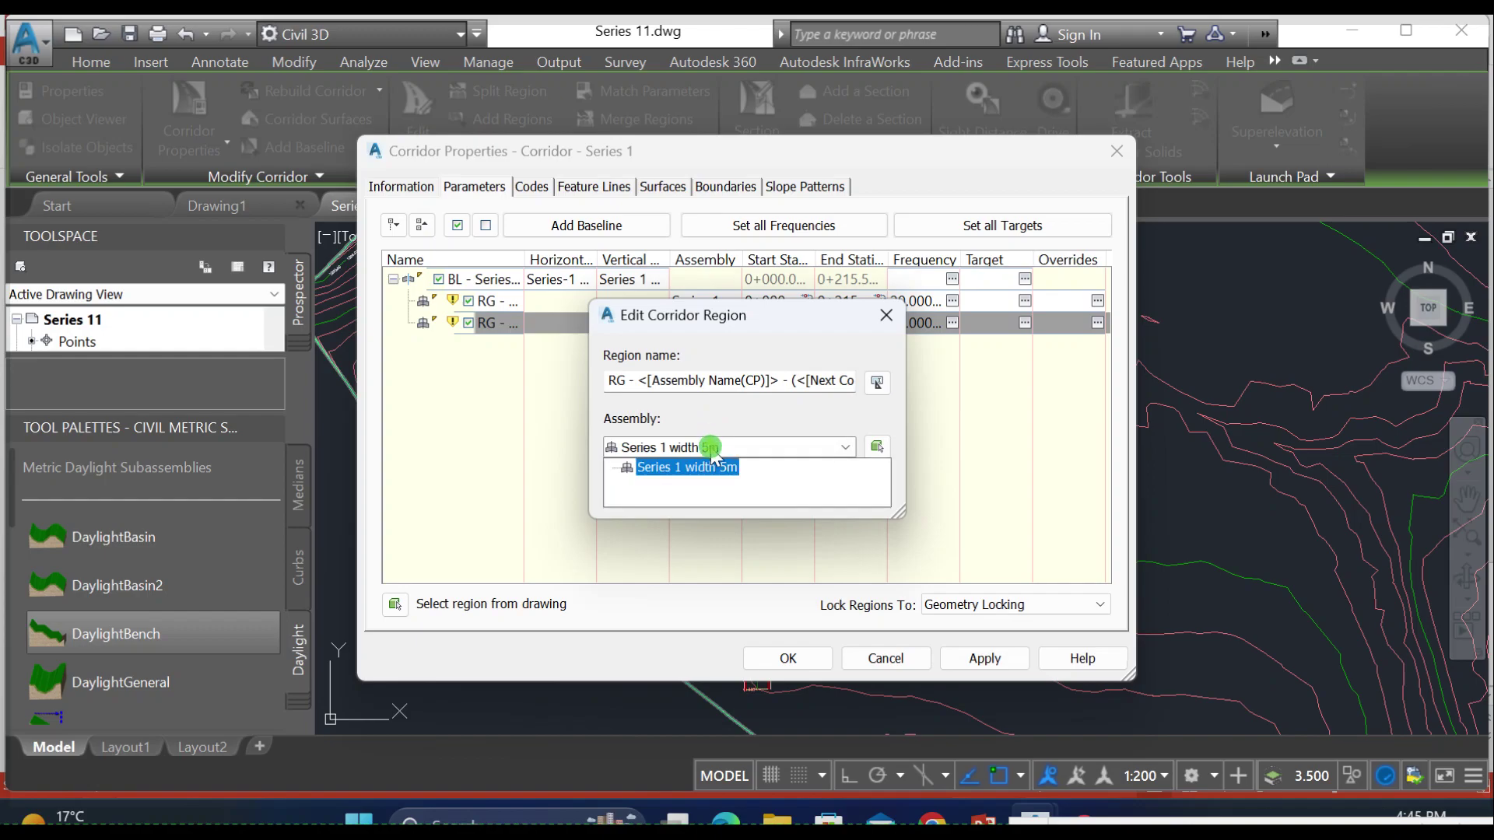
pyautogui.click(887, 319)
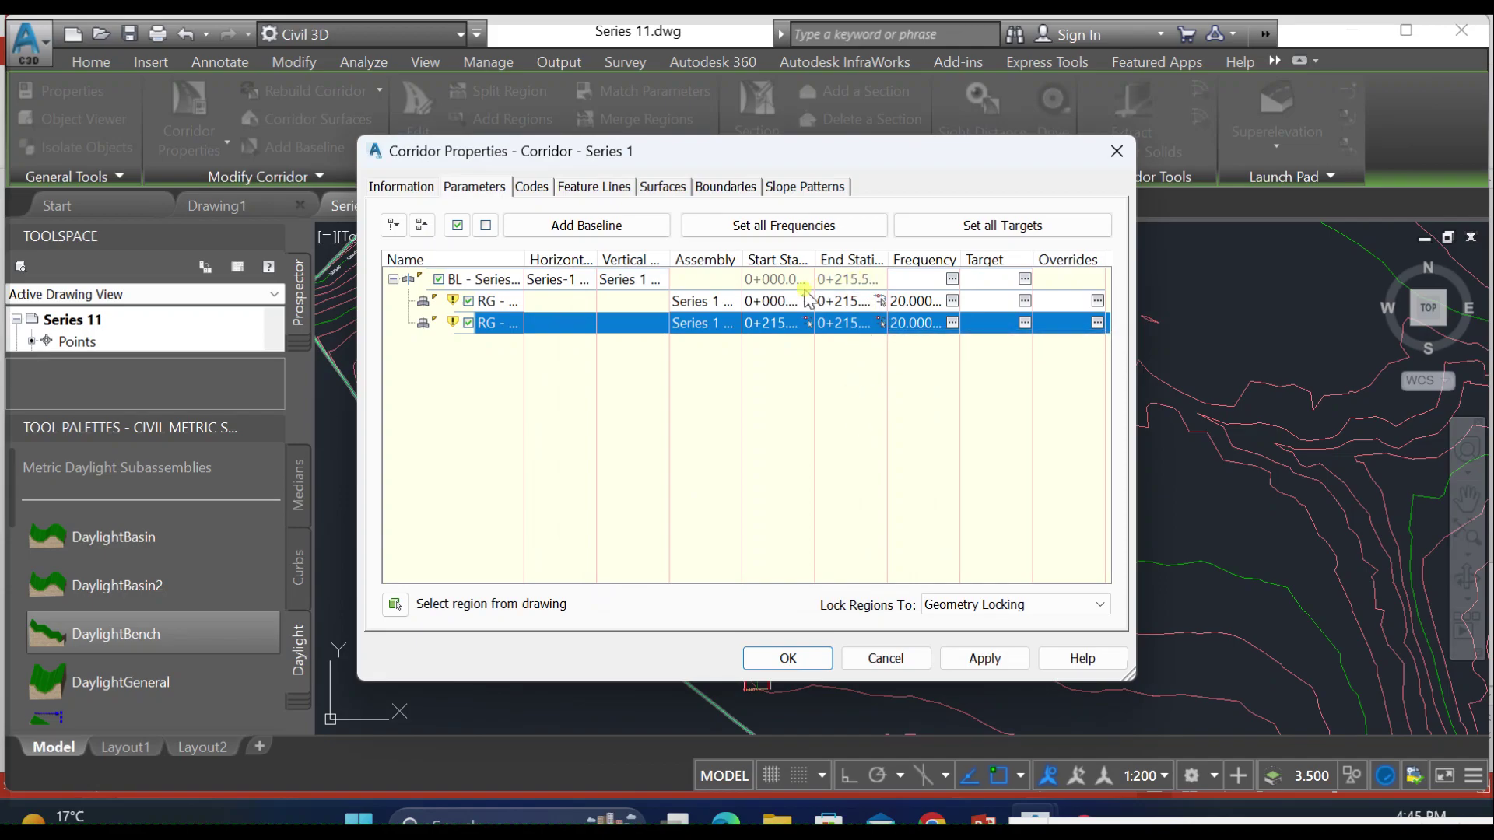
pyautogui.rightClick(795, 319)
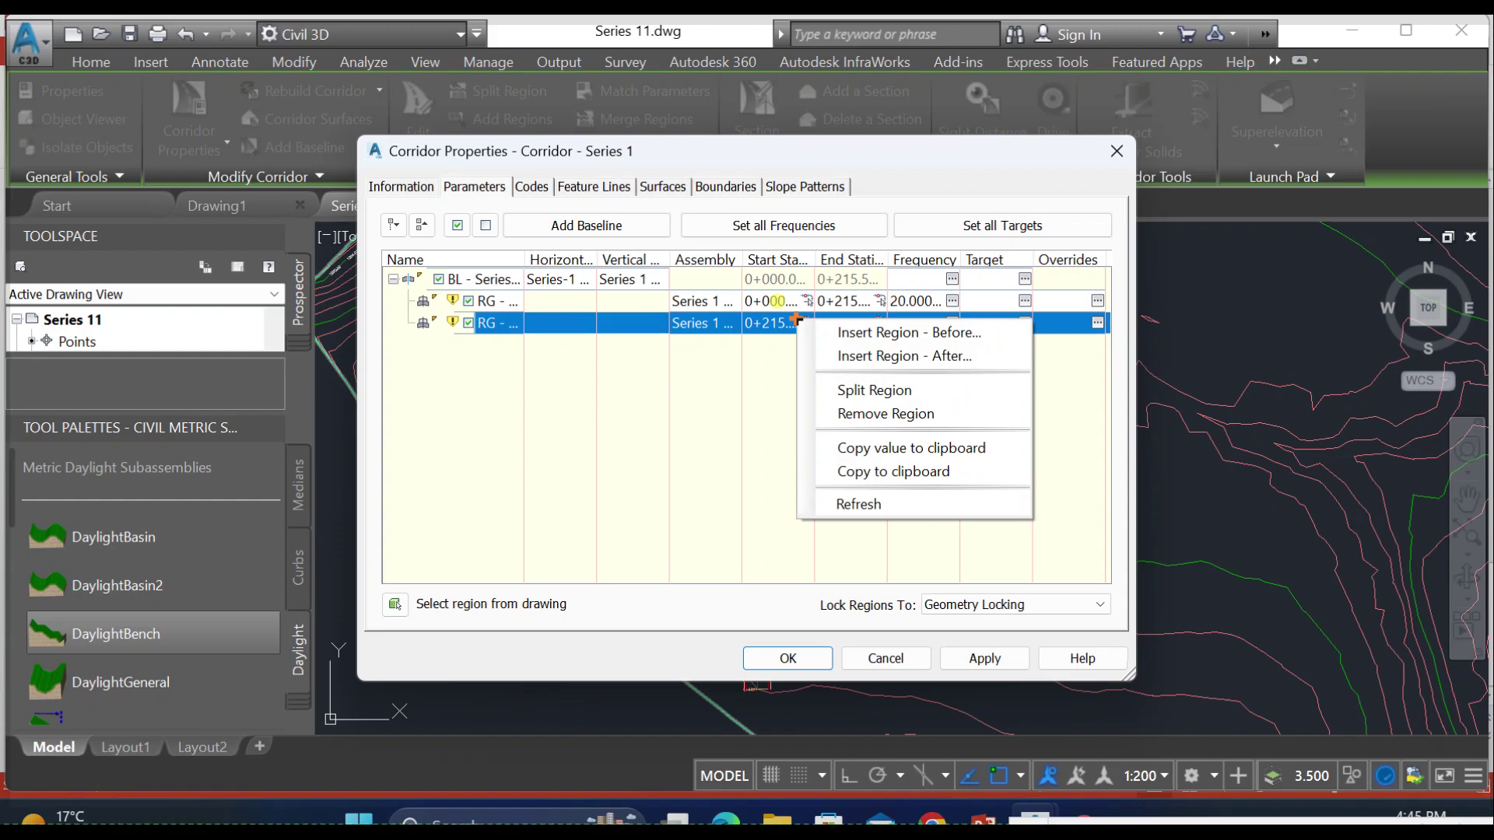
pyautogui.click(858, 413)
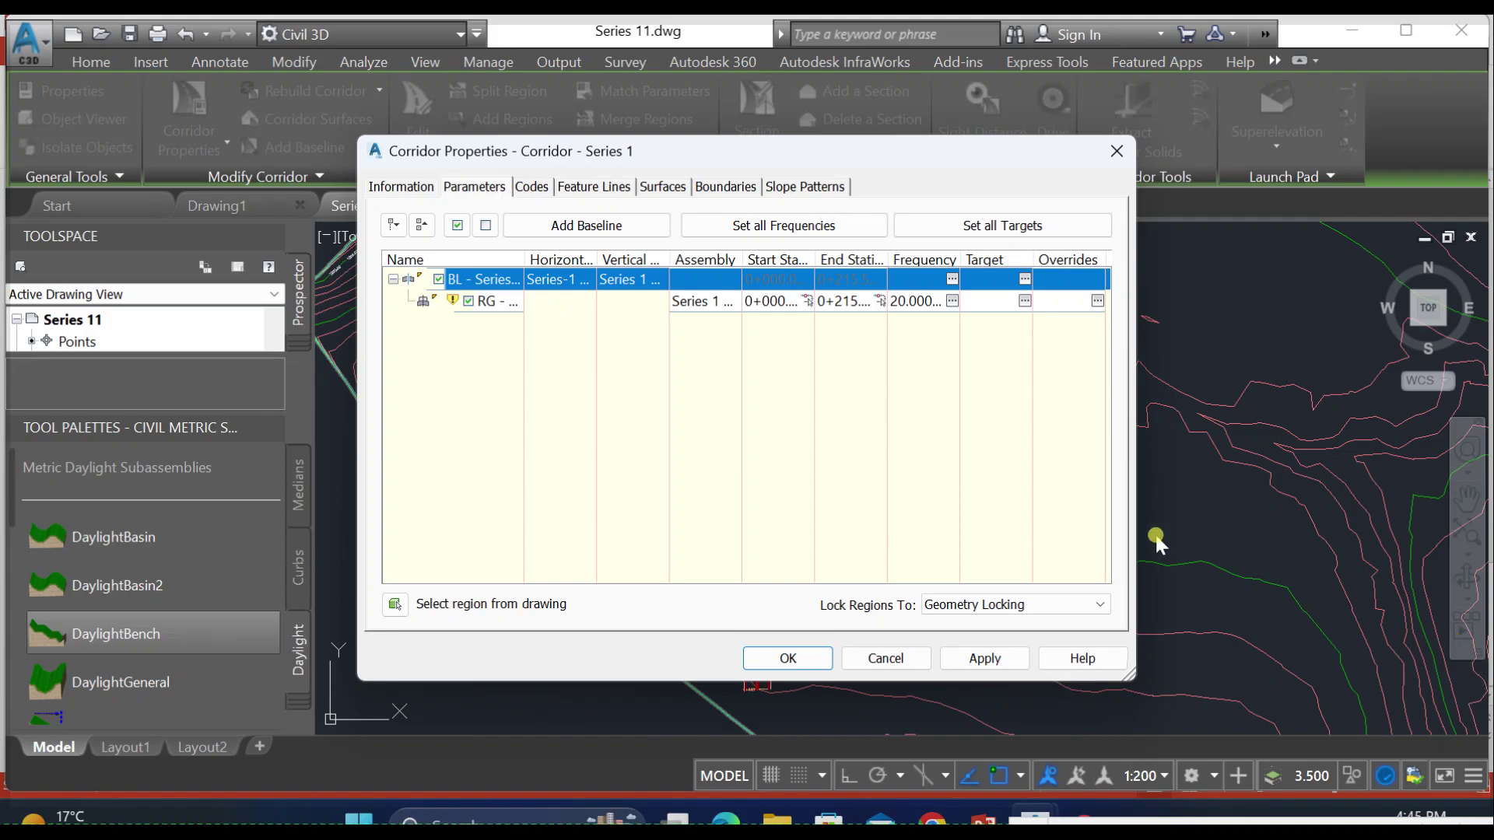
# Step: Select the remaining corridor region and examine its extent in the drawing
pyautogui.click(936, 303)
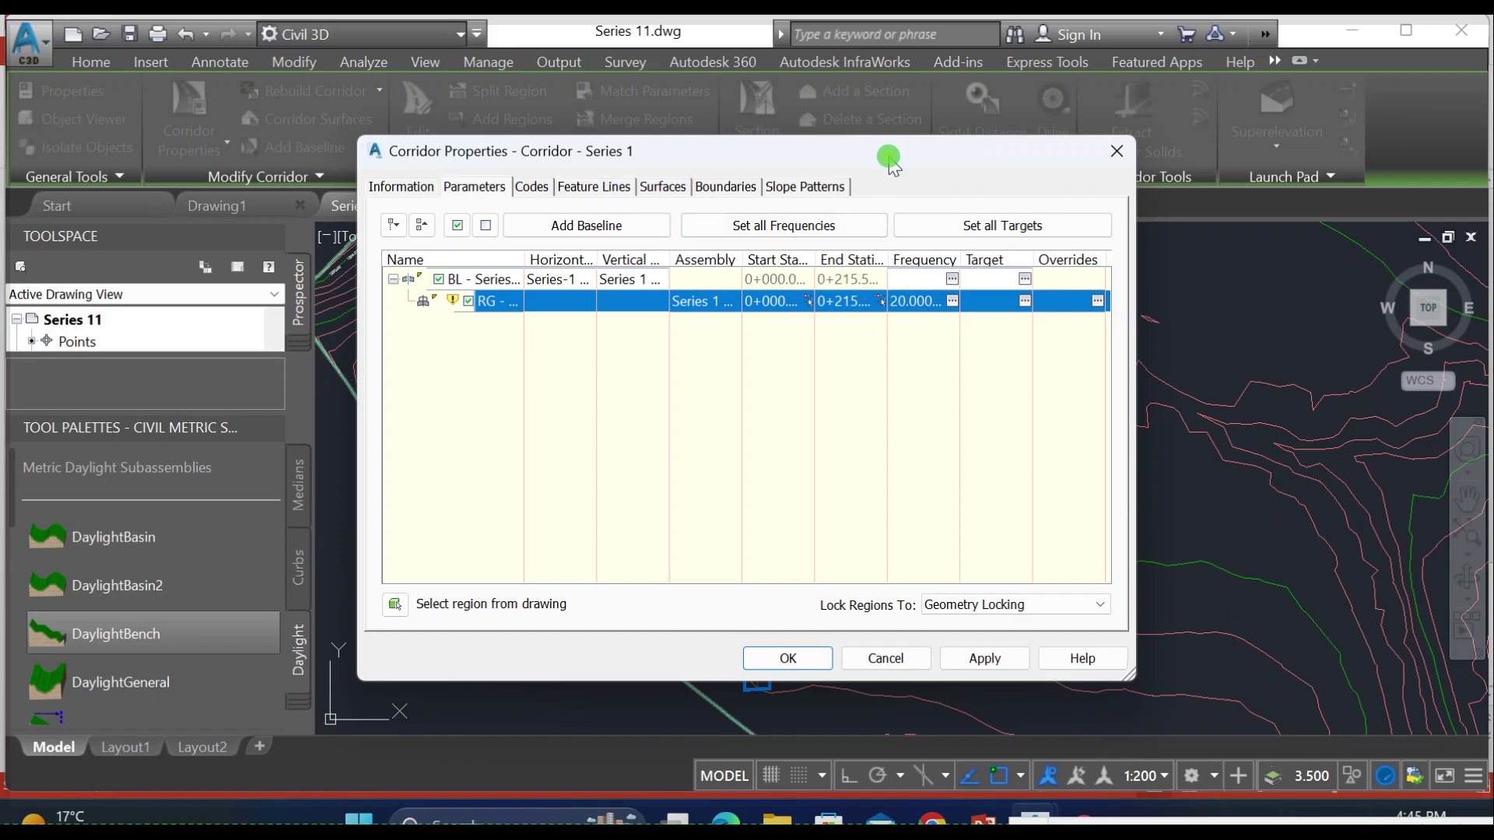
pyautogui.moveTo(889, 159); pyautogui.dragTo(335, 320)
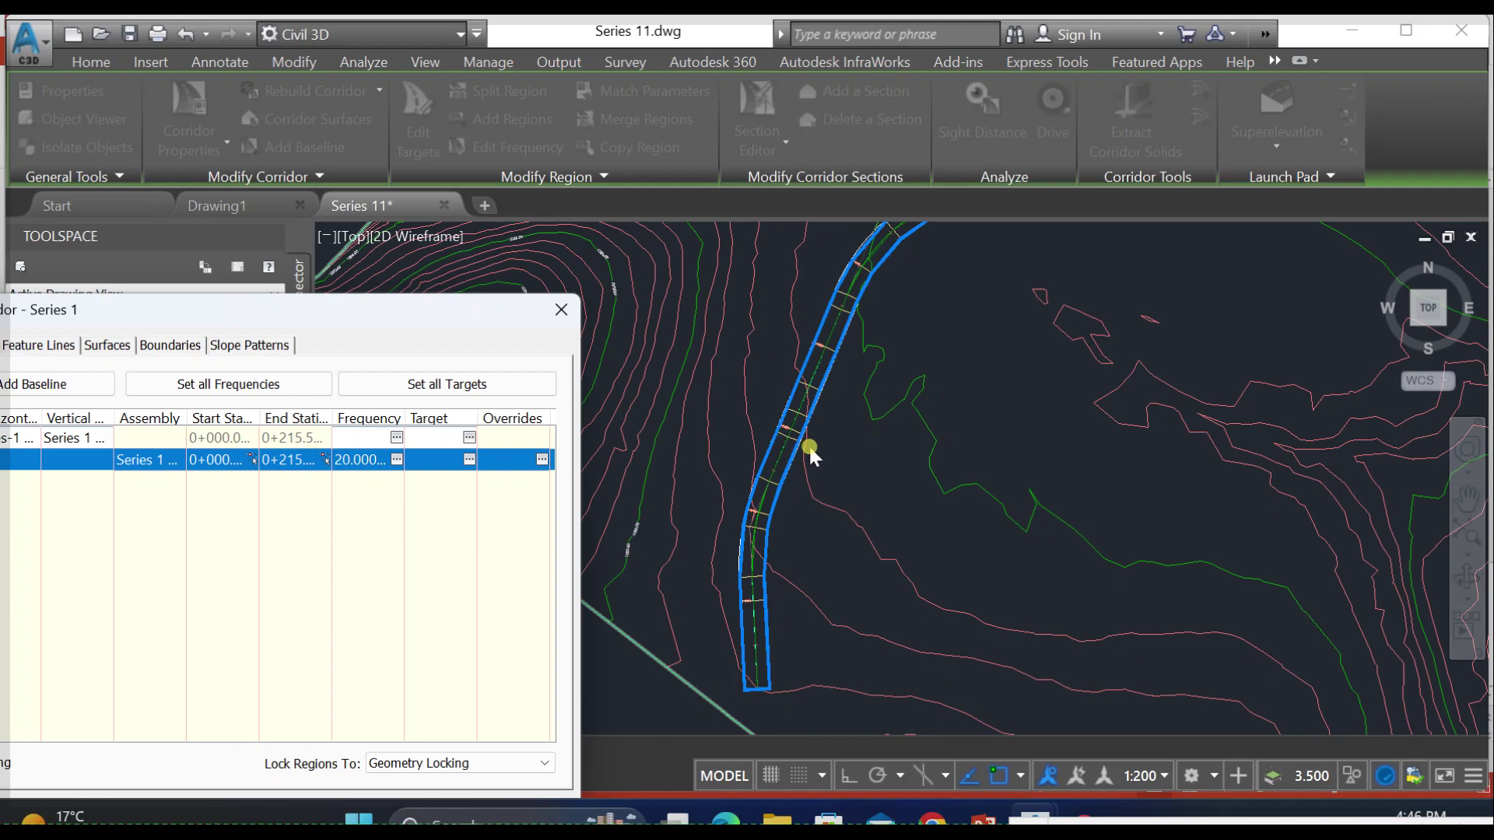
pyautogui.moveTo(450, 311); pyautogui.dragTo(1020, 164)
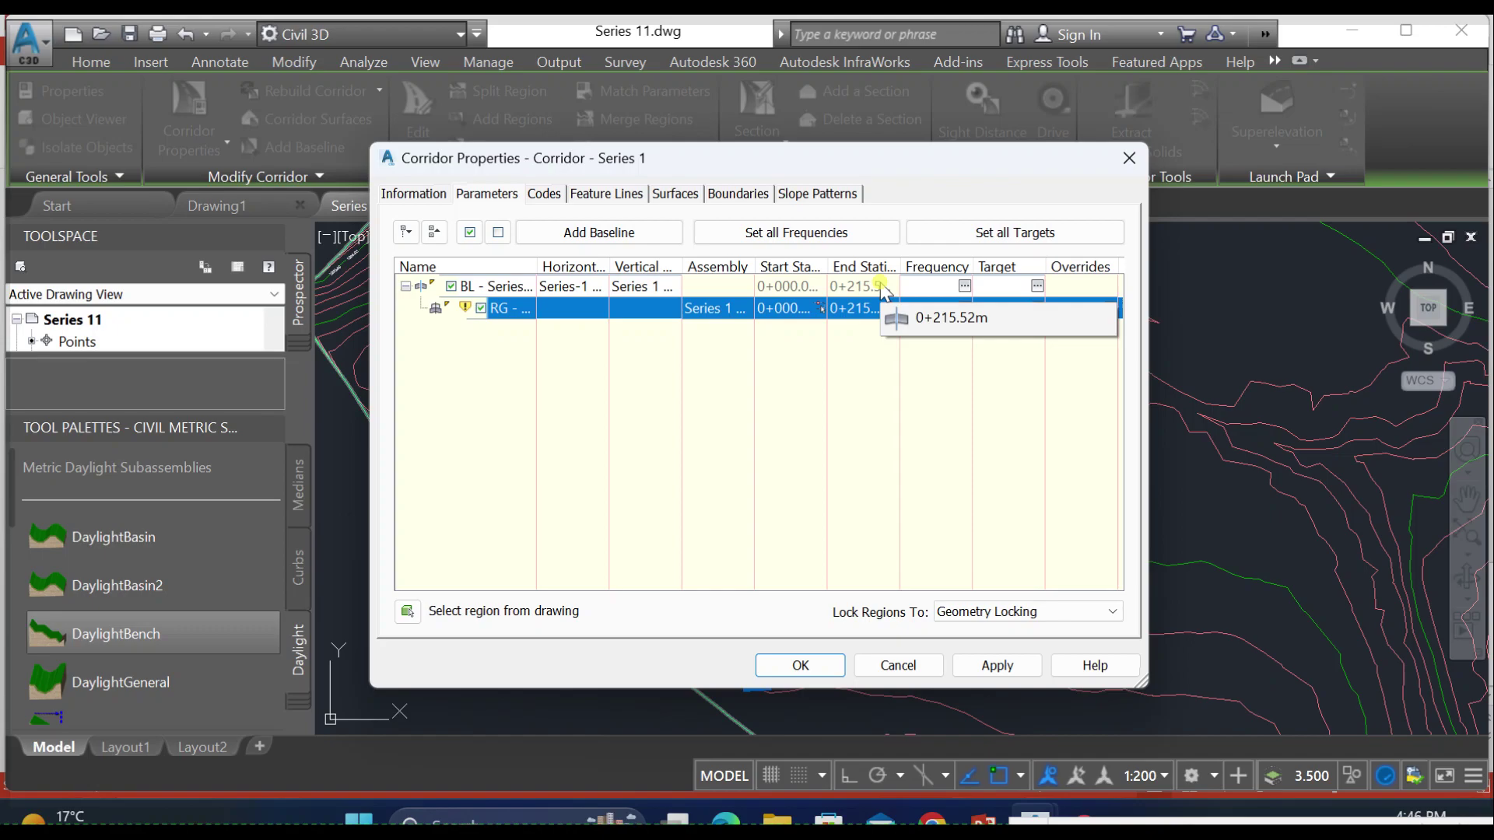
# Step: Examine the link and point codes of the corridor's All Codes set
pyautogui.click(542, 195)
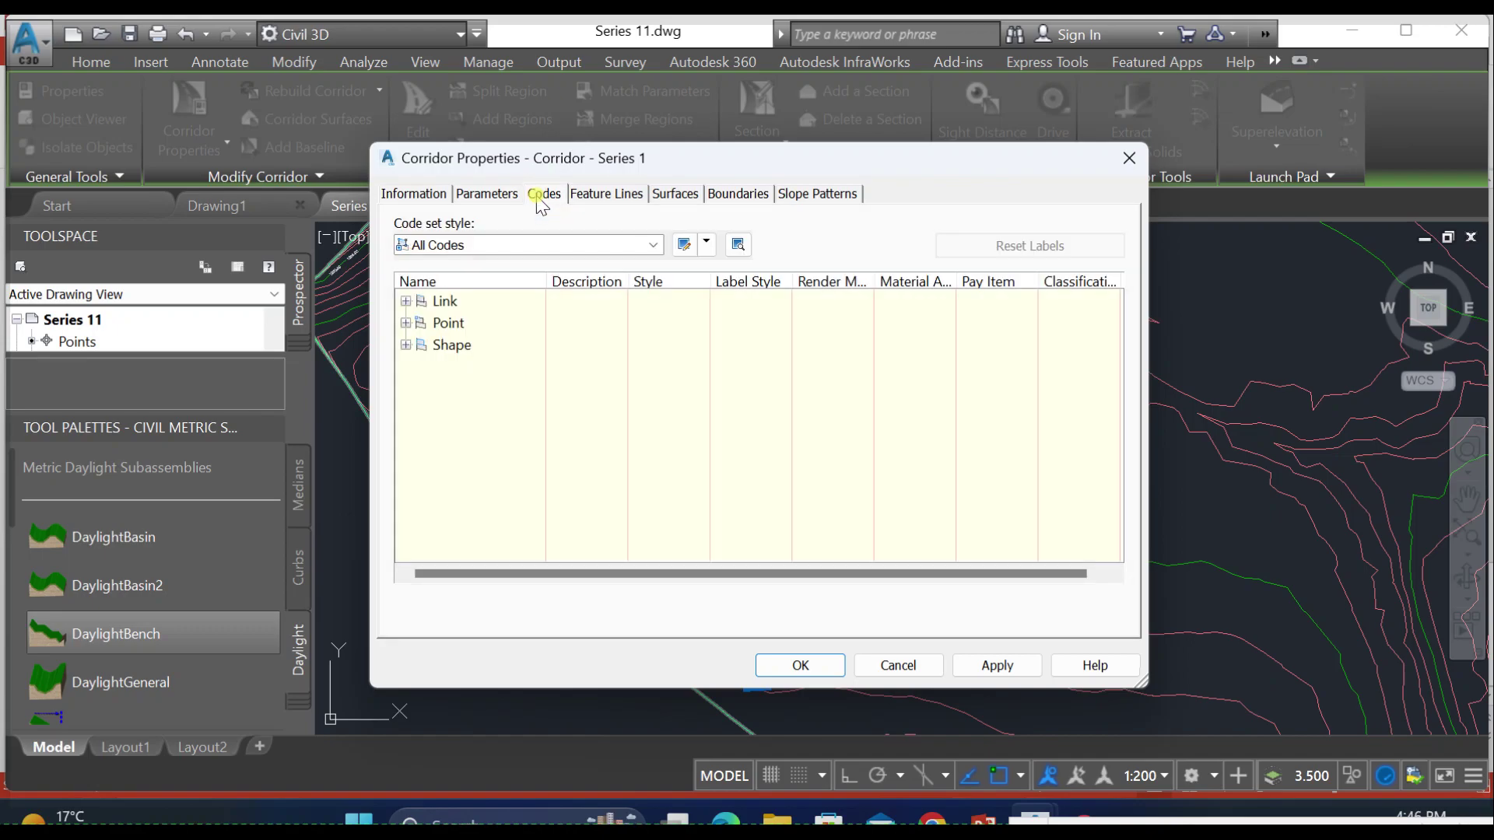
pyautogui.click(405, 301)
pyautogui.click(405, 477)
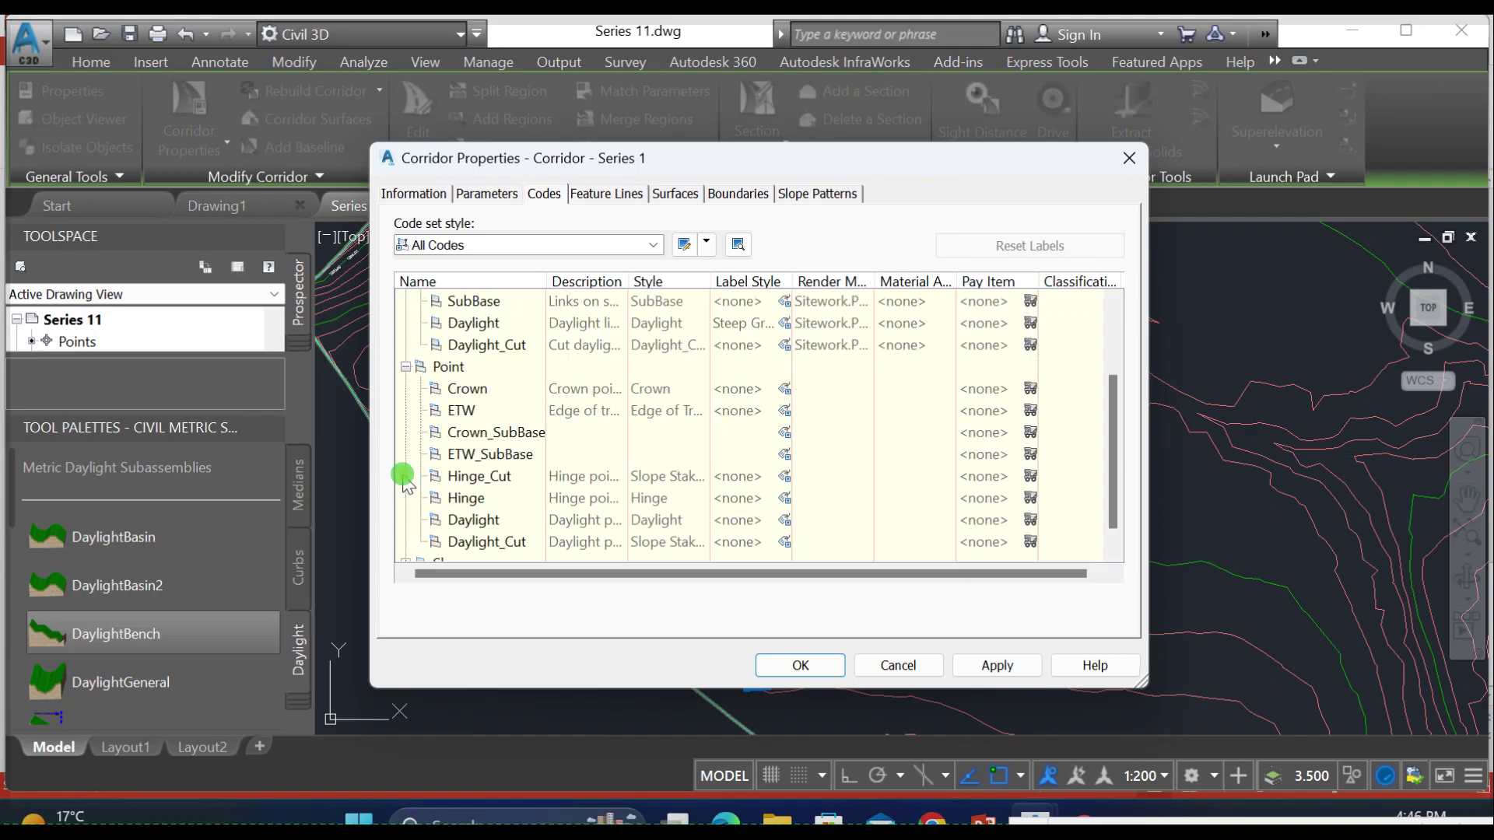
pyautogui.scroll(2, 430, 382)
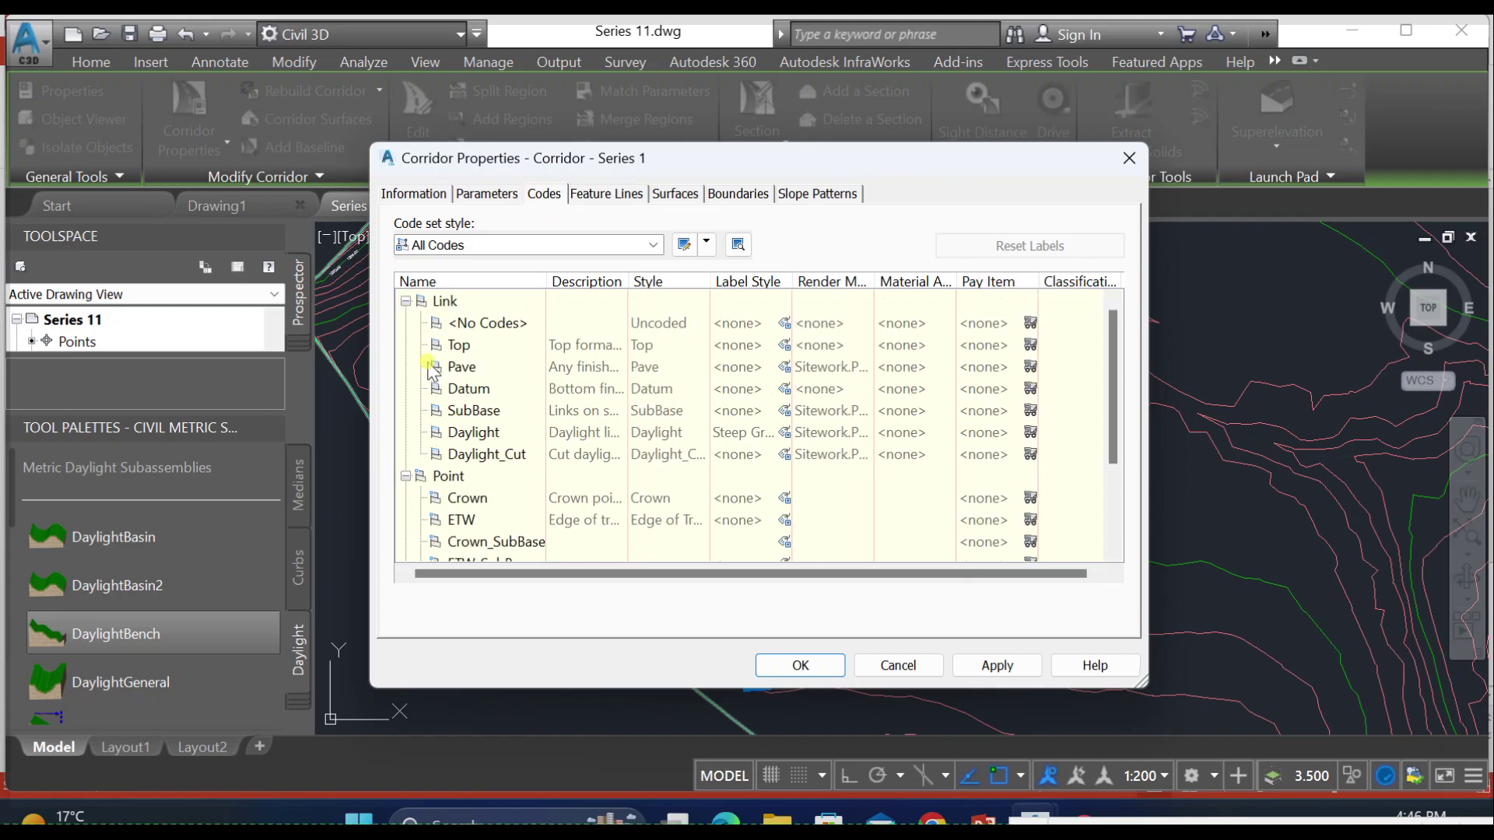
pyautogui.click(406, 301)
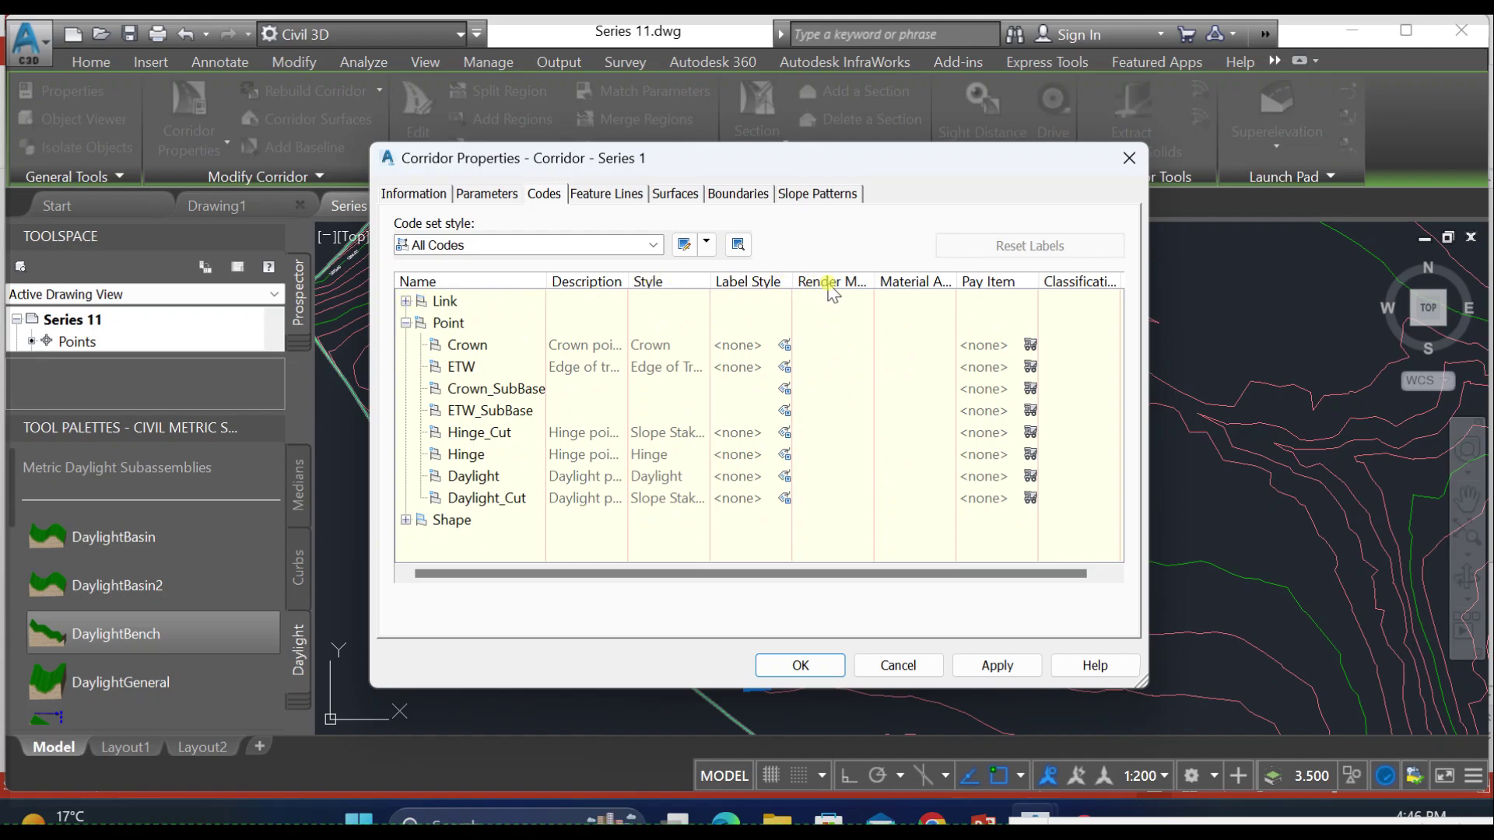
pyautogui.click(406, 323)
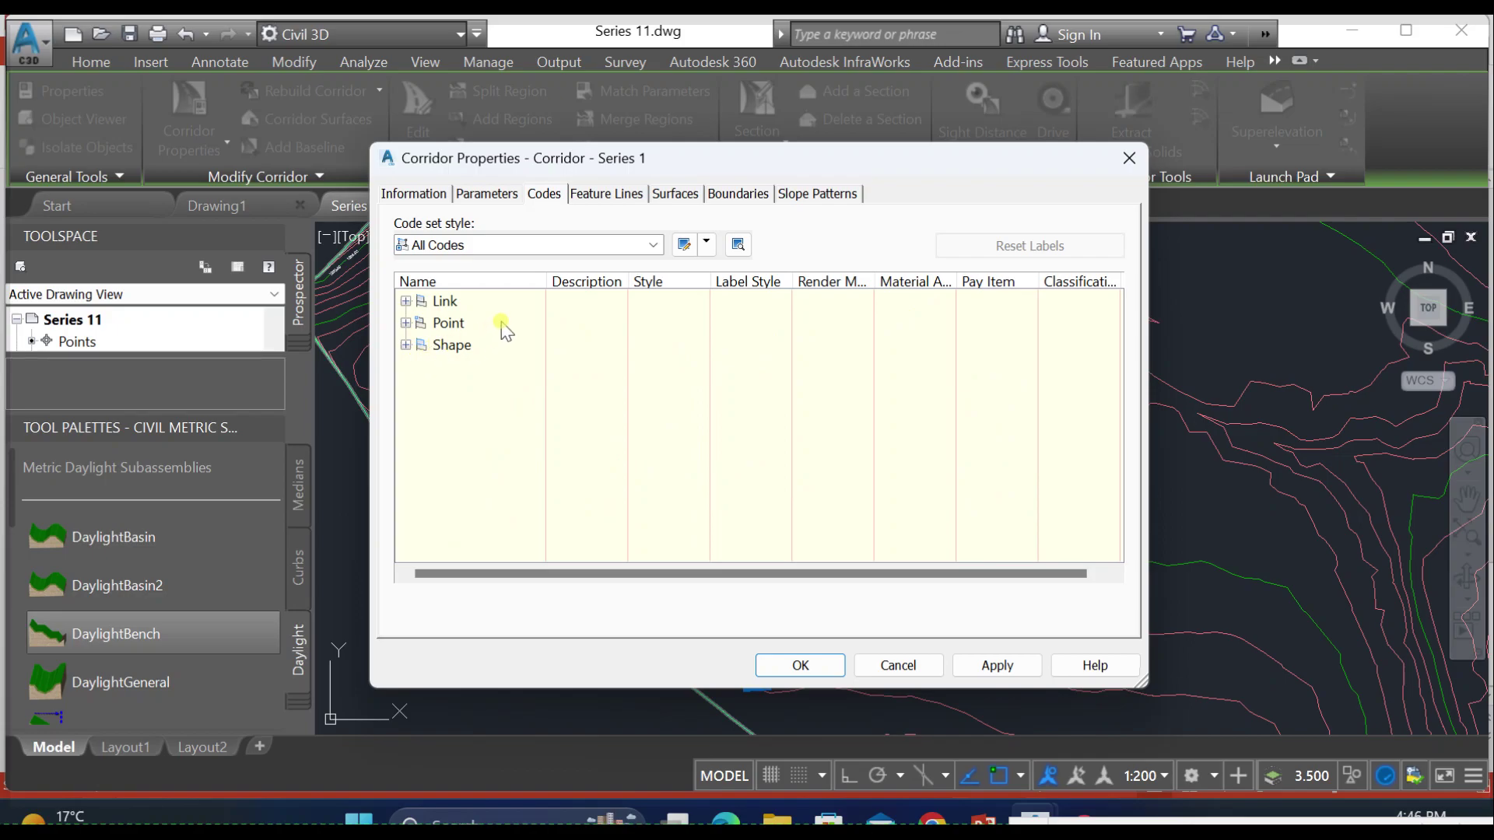
# Step: Review the corridor's feature line codes and styles, and open its surface settings
pyautogui.click(612, 194)
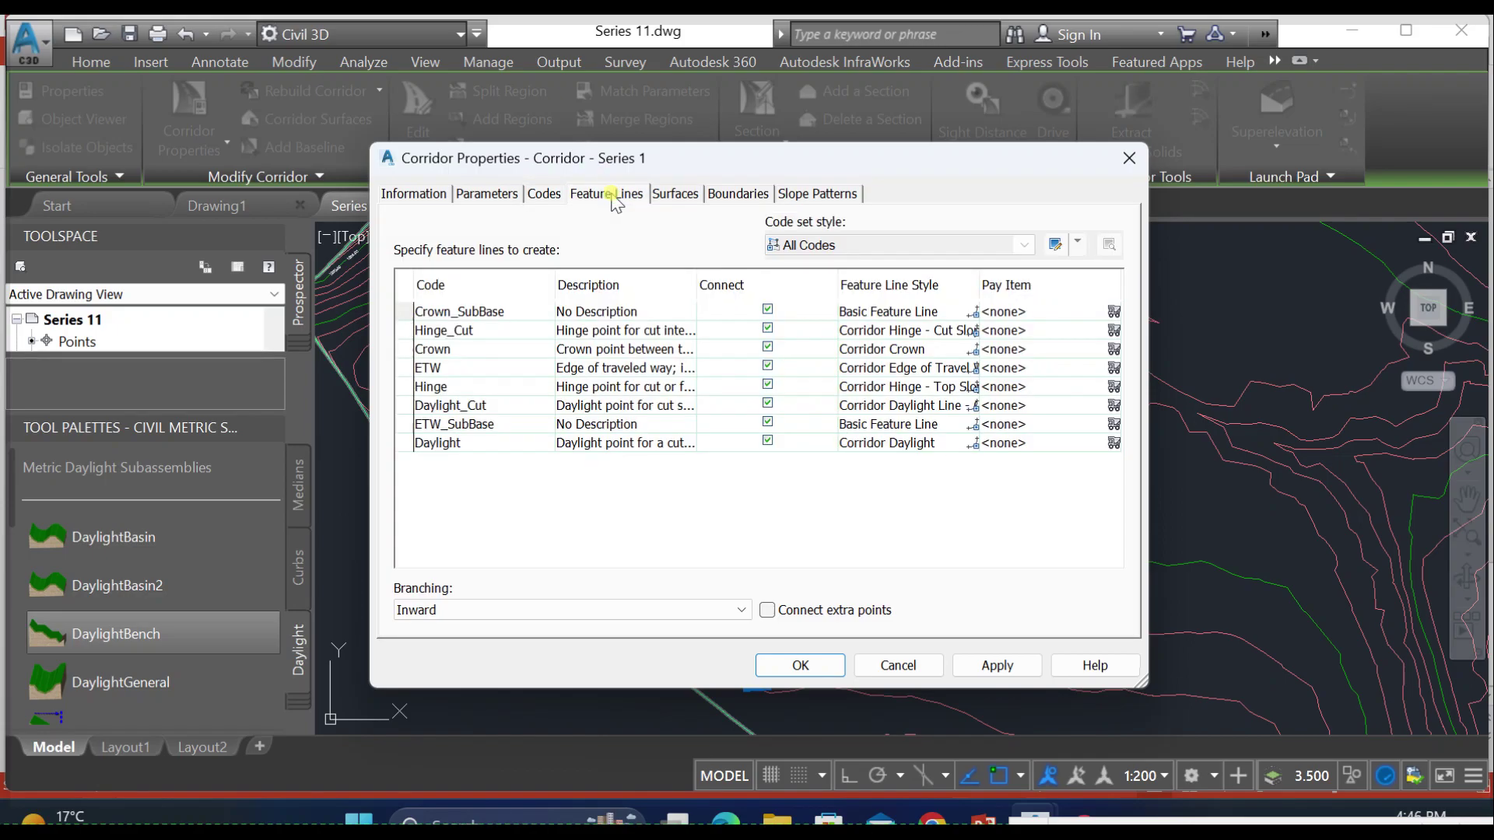
pyautogui.click(671, 195)
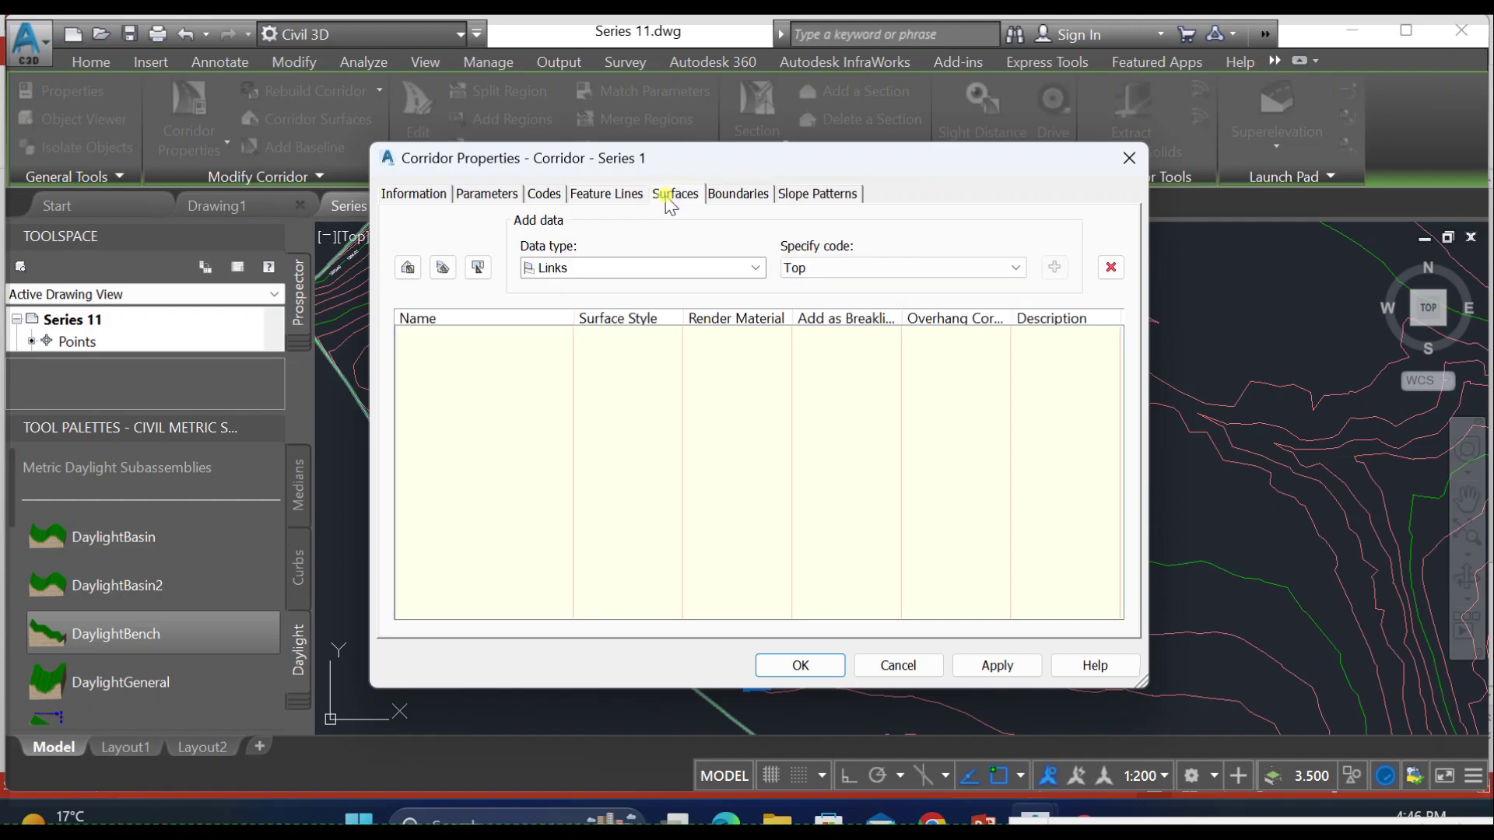
pyautogui.click(628, 197)
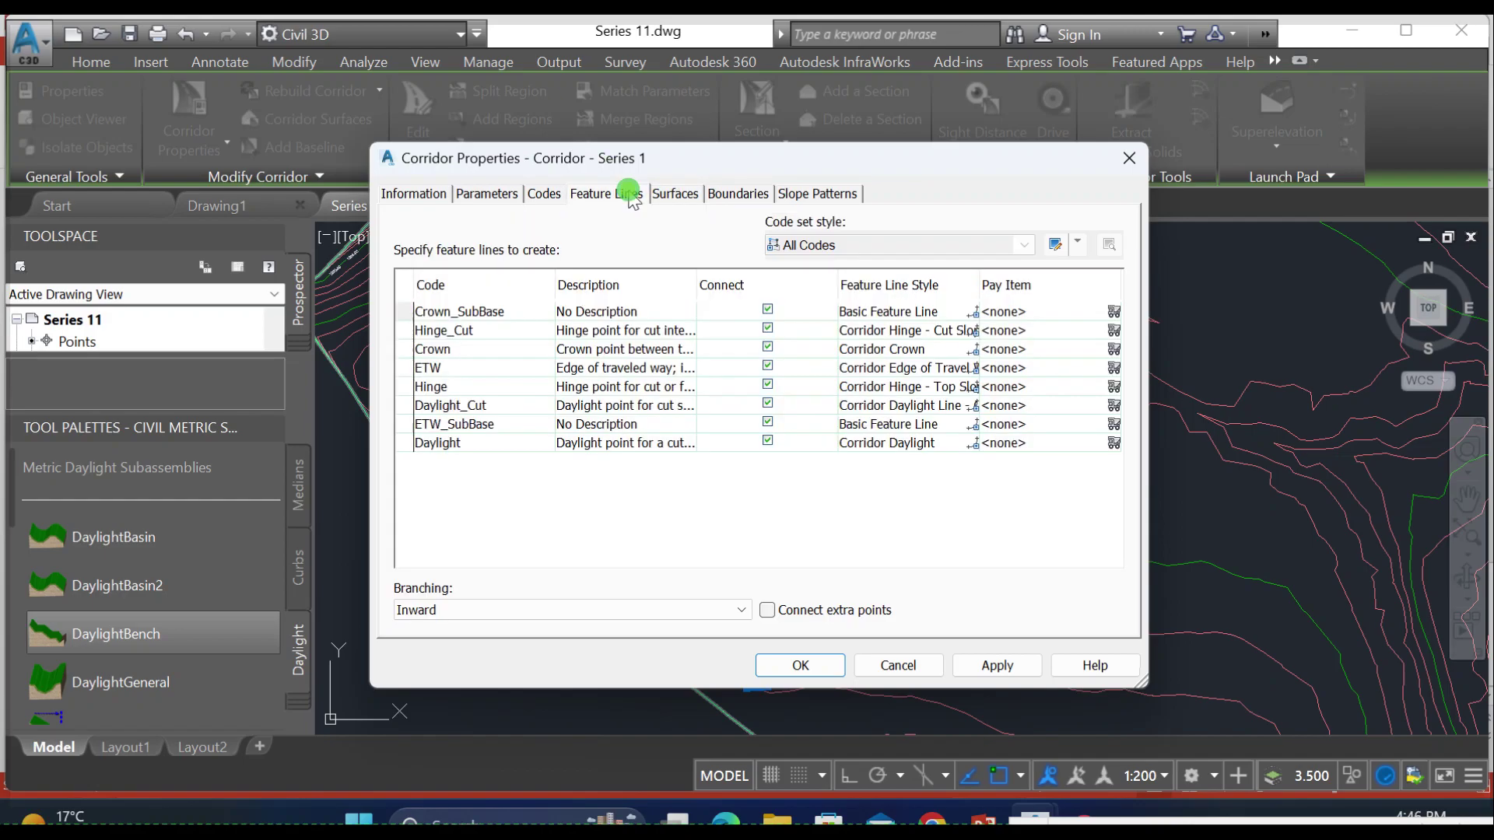
pyautogui.click(671, 199)
pyautogui.click(623, 198)
pyautogui.click(677, 196)
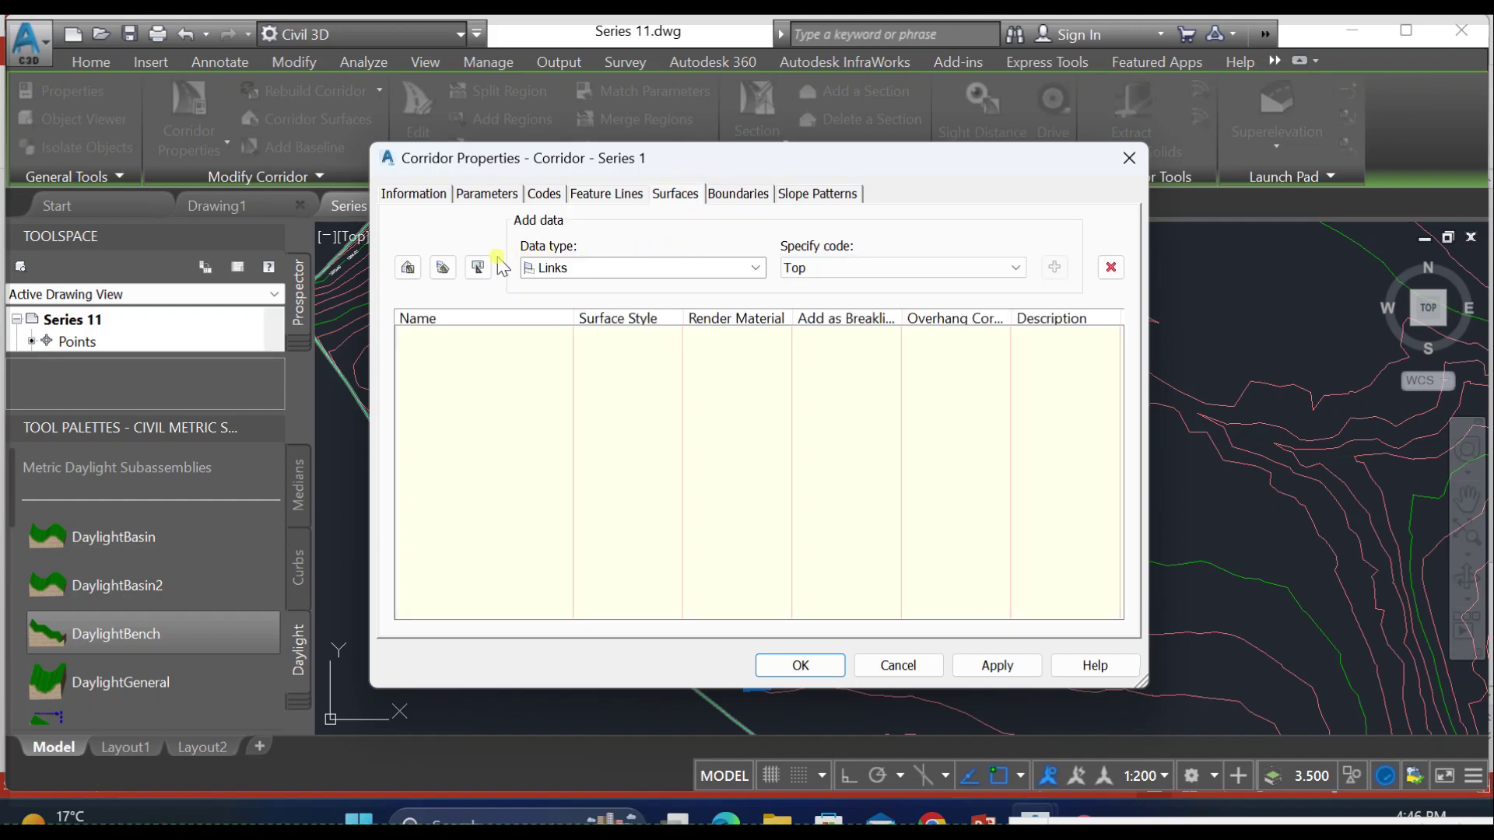
# Step: Create a corridor surface in the corridor properties and add the Top links to its data
pyautogui.click(676, 196)
pyautogui.click(823, 269)
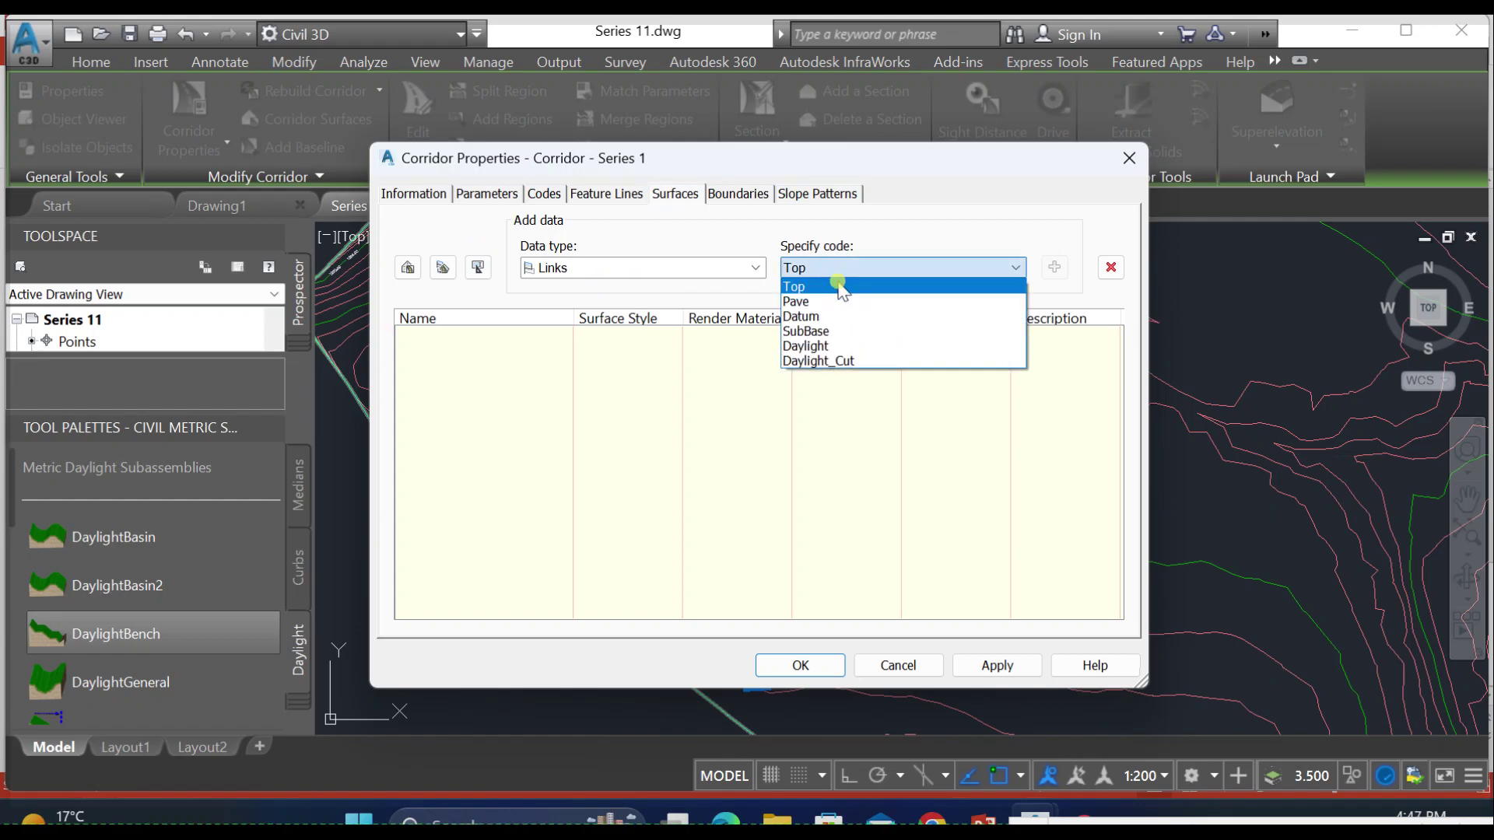
pyautogui.click(809, 316)
pyautogui.click(408, 268)
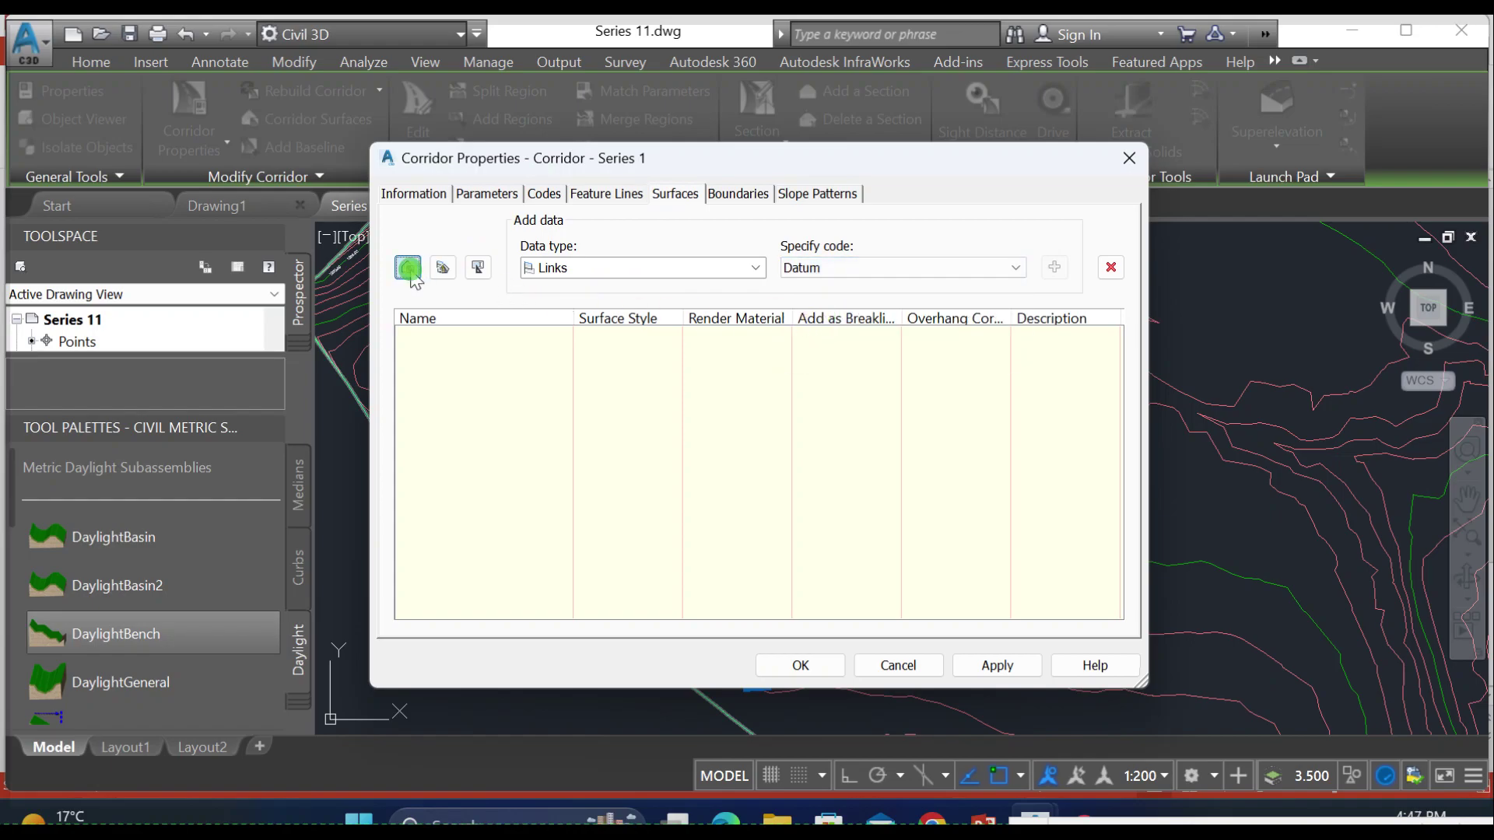
pyautogui.click(843, 269)
pyautogui.click(825, 289)
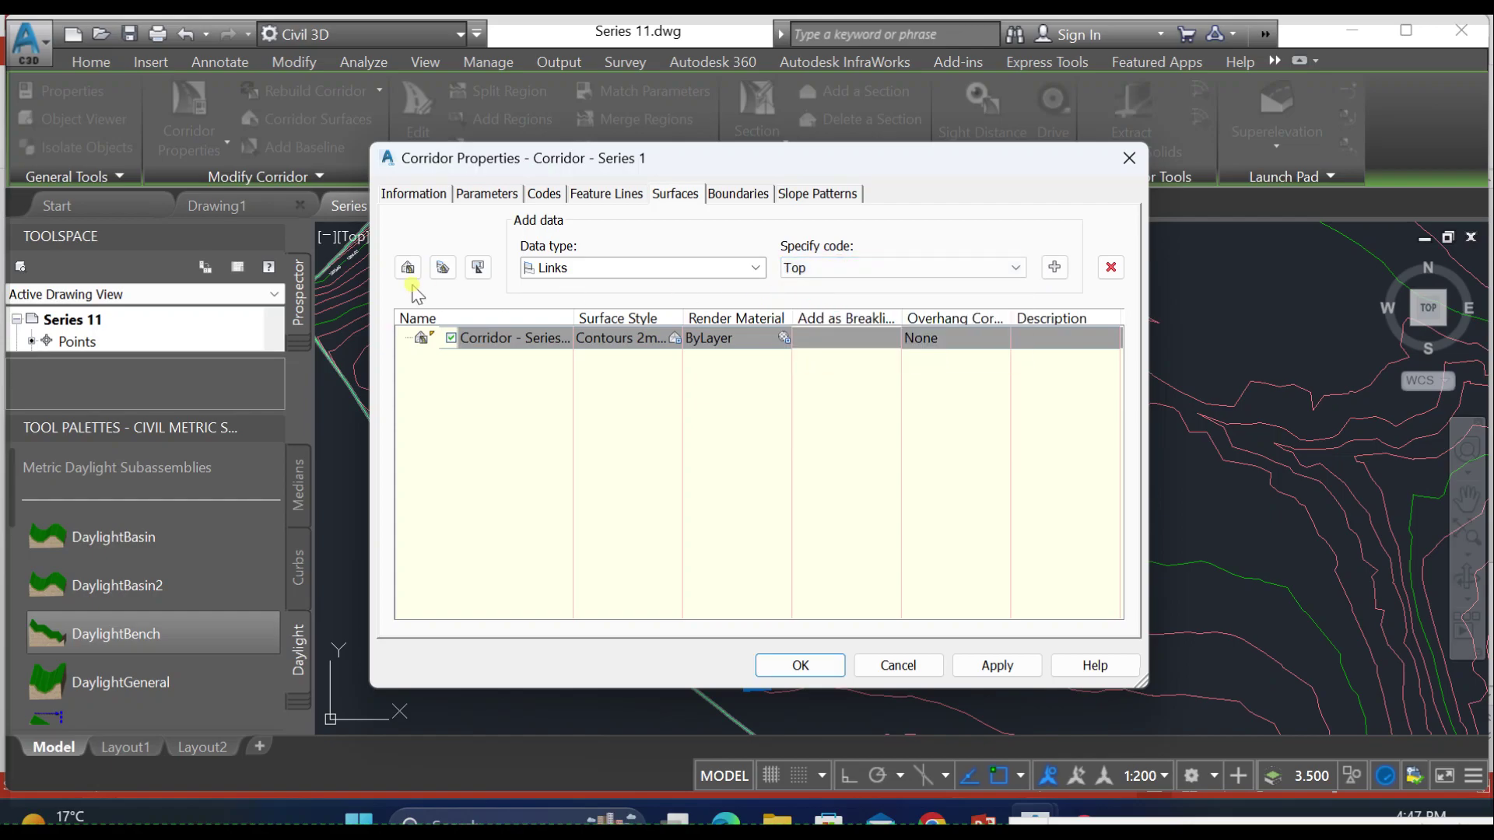
pyautogui.click(1054, 267)
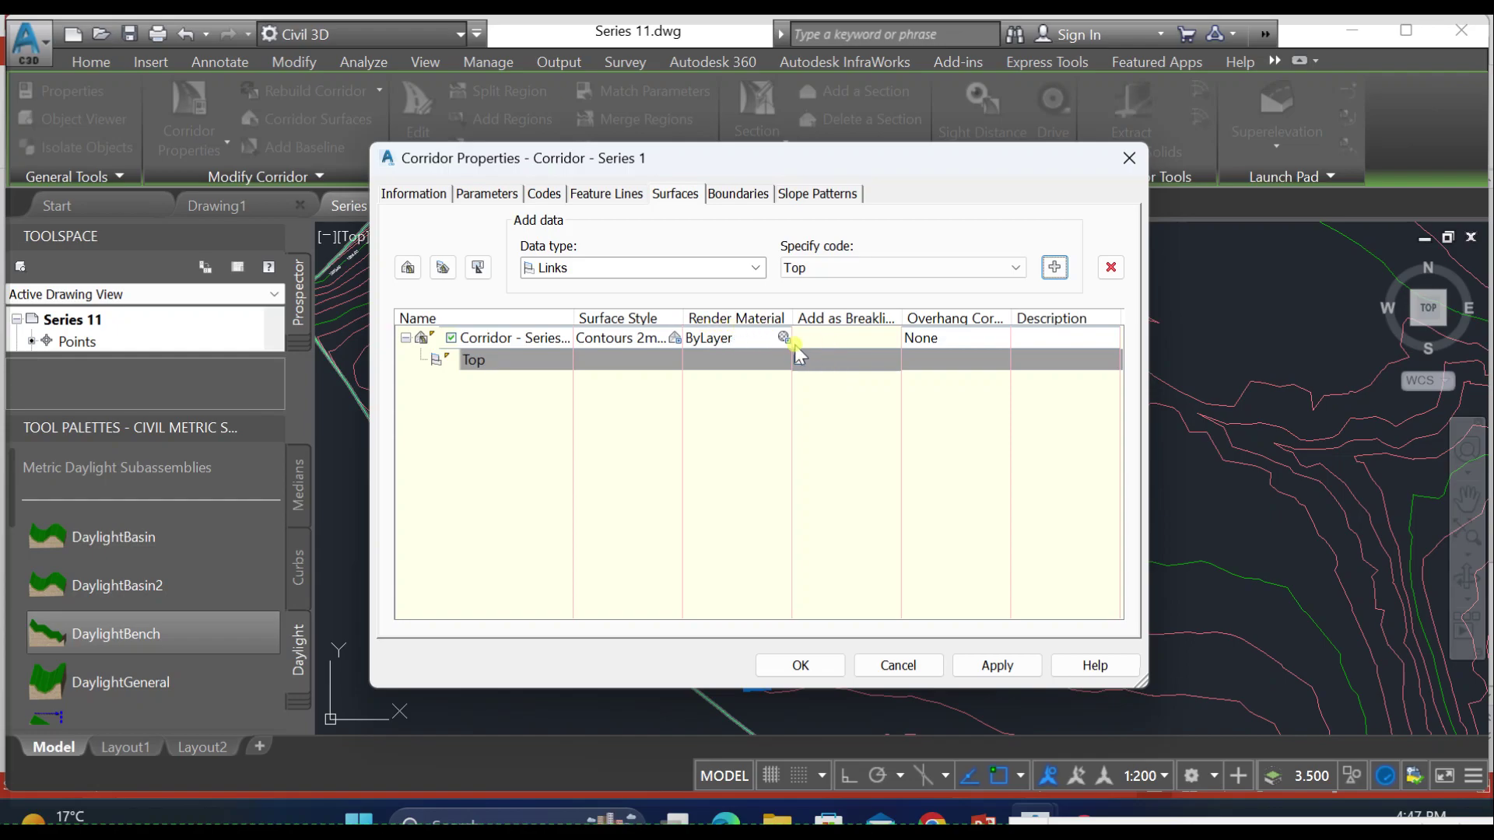
# Step: Add the Datum links to the corridor surface's data
pyautogui.click(941, 271)
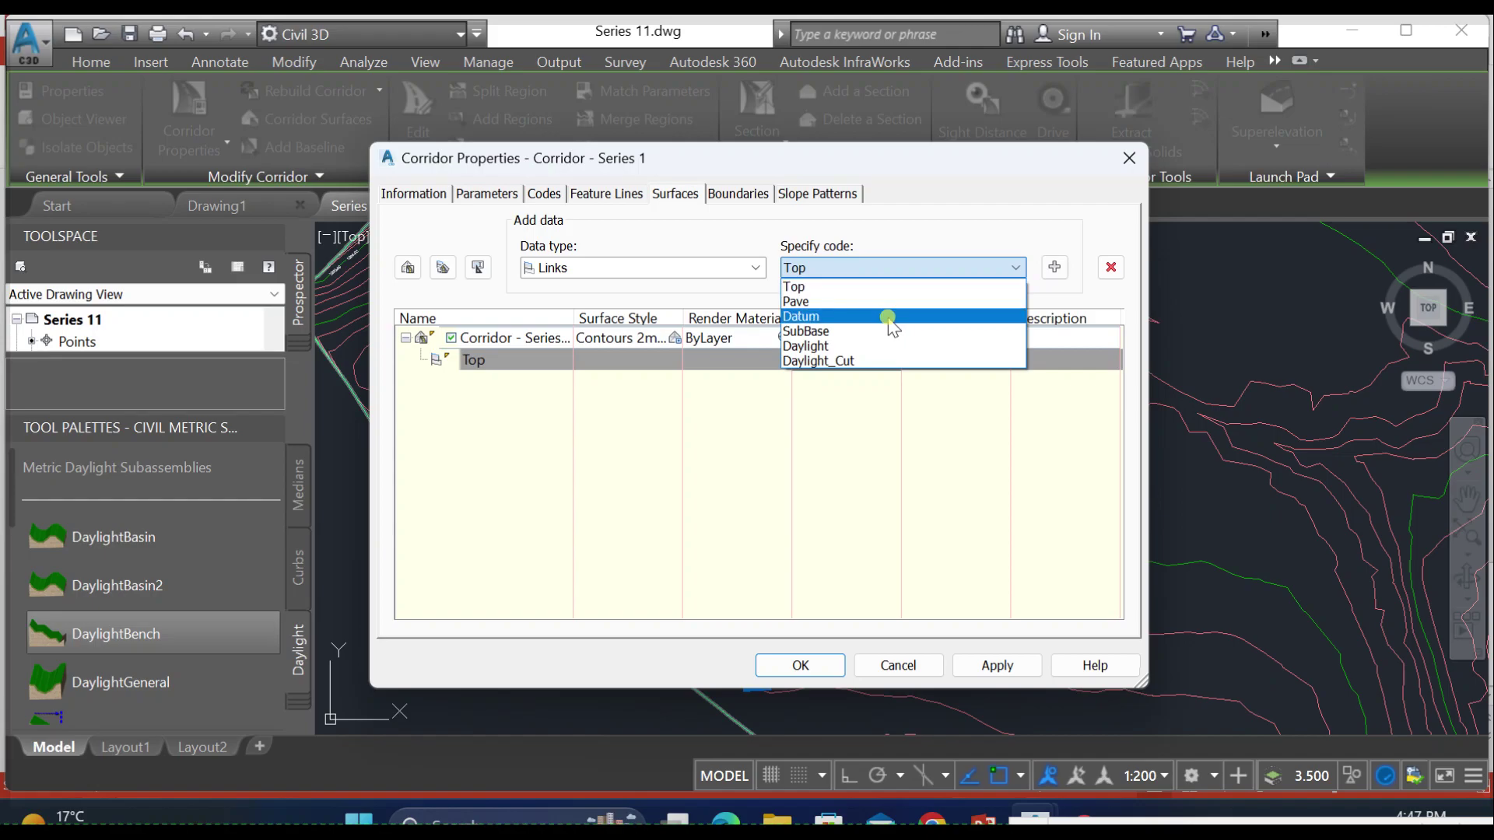
pyautogui.click(888, 317)
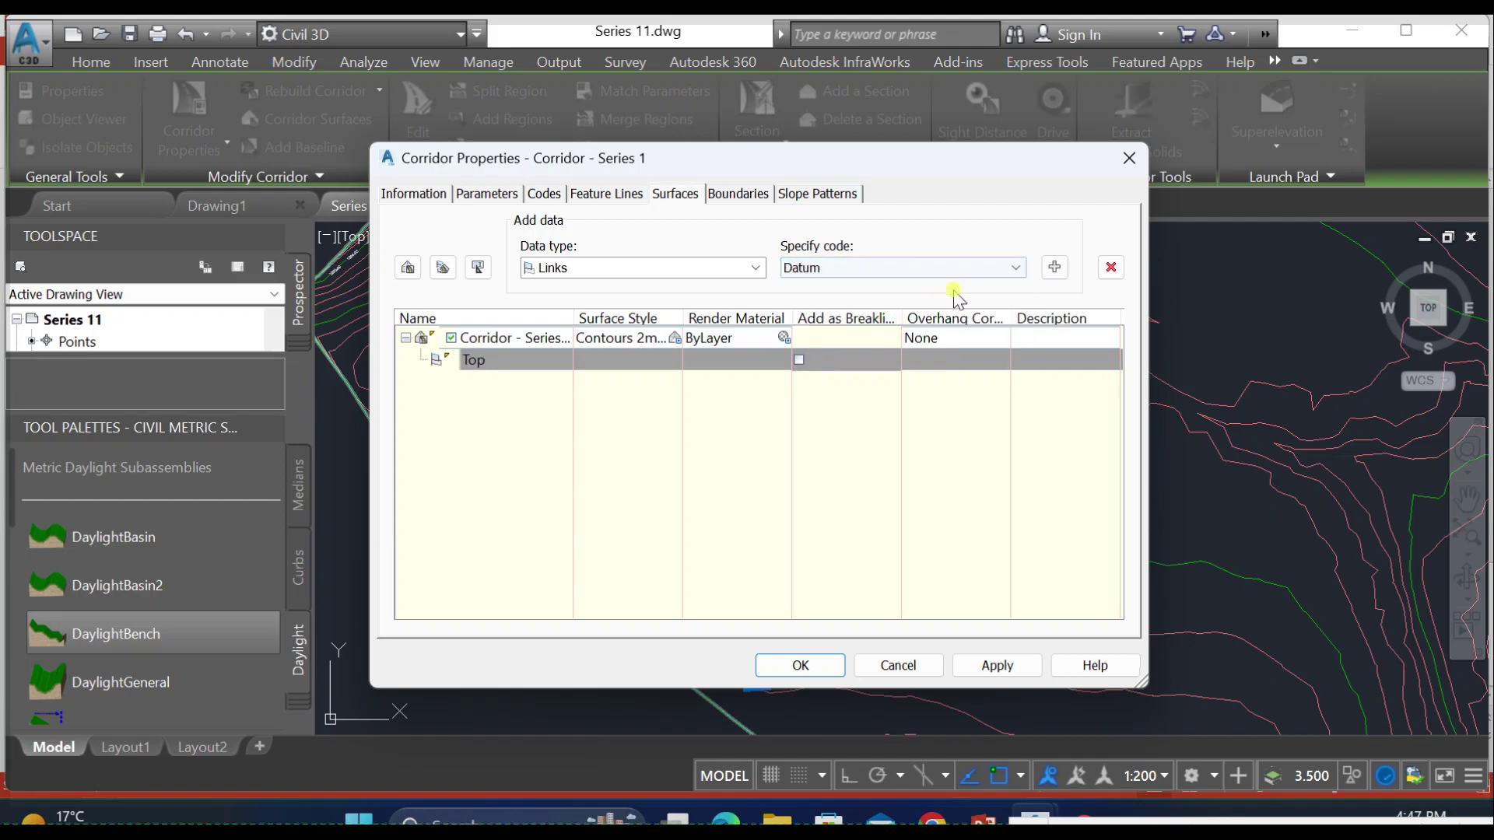
pyautogui.click(1055, 266)
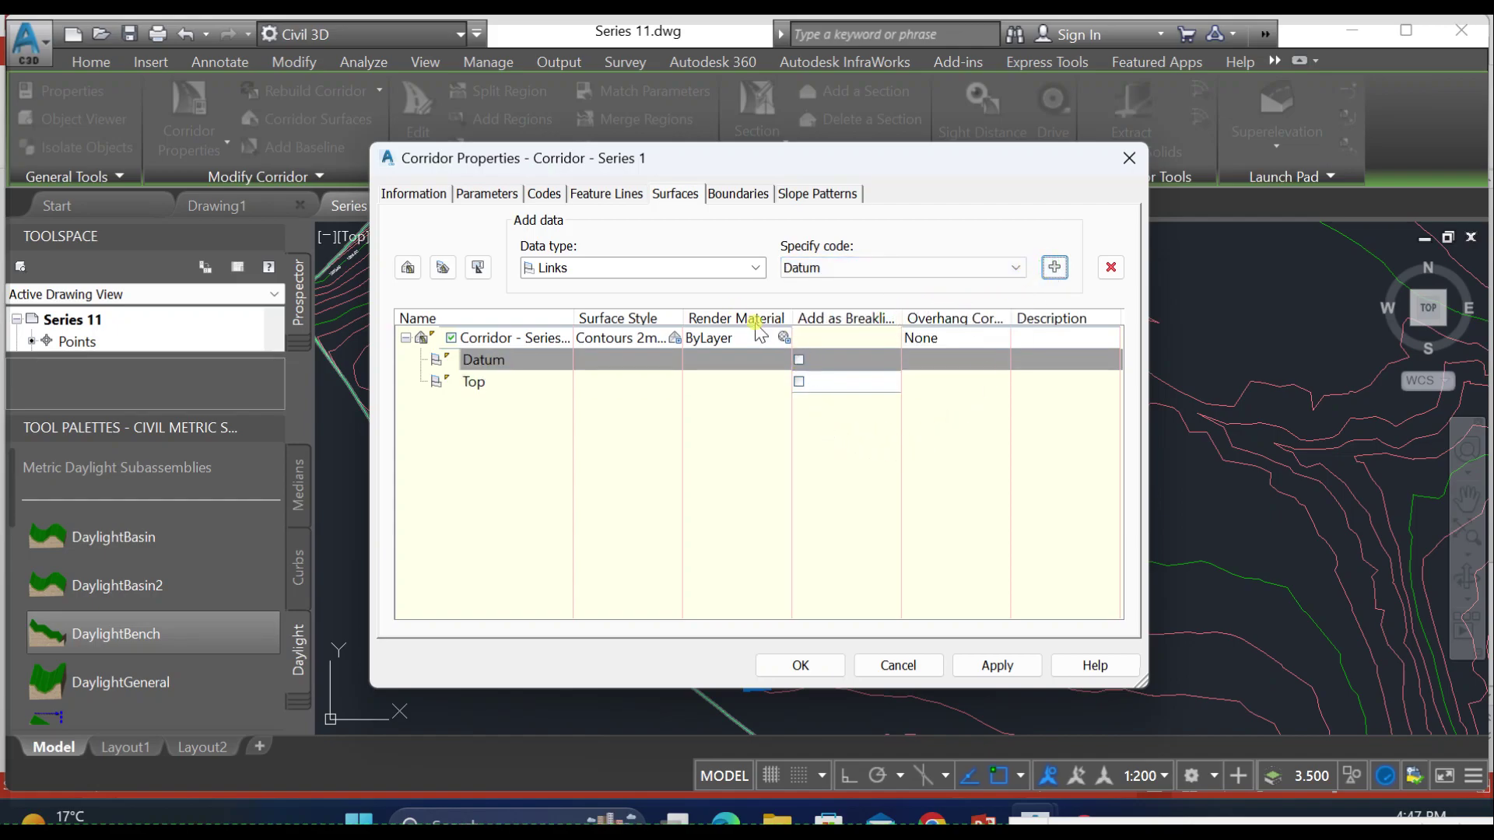
# Step: Add an automatic outside boundary to the corridor surface from the Daylight feature lines
pyautogui.click(739, 195)
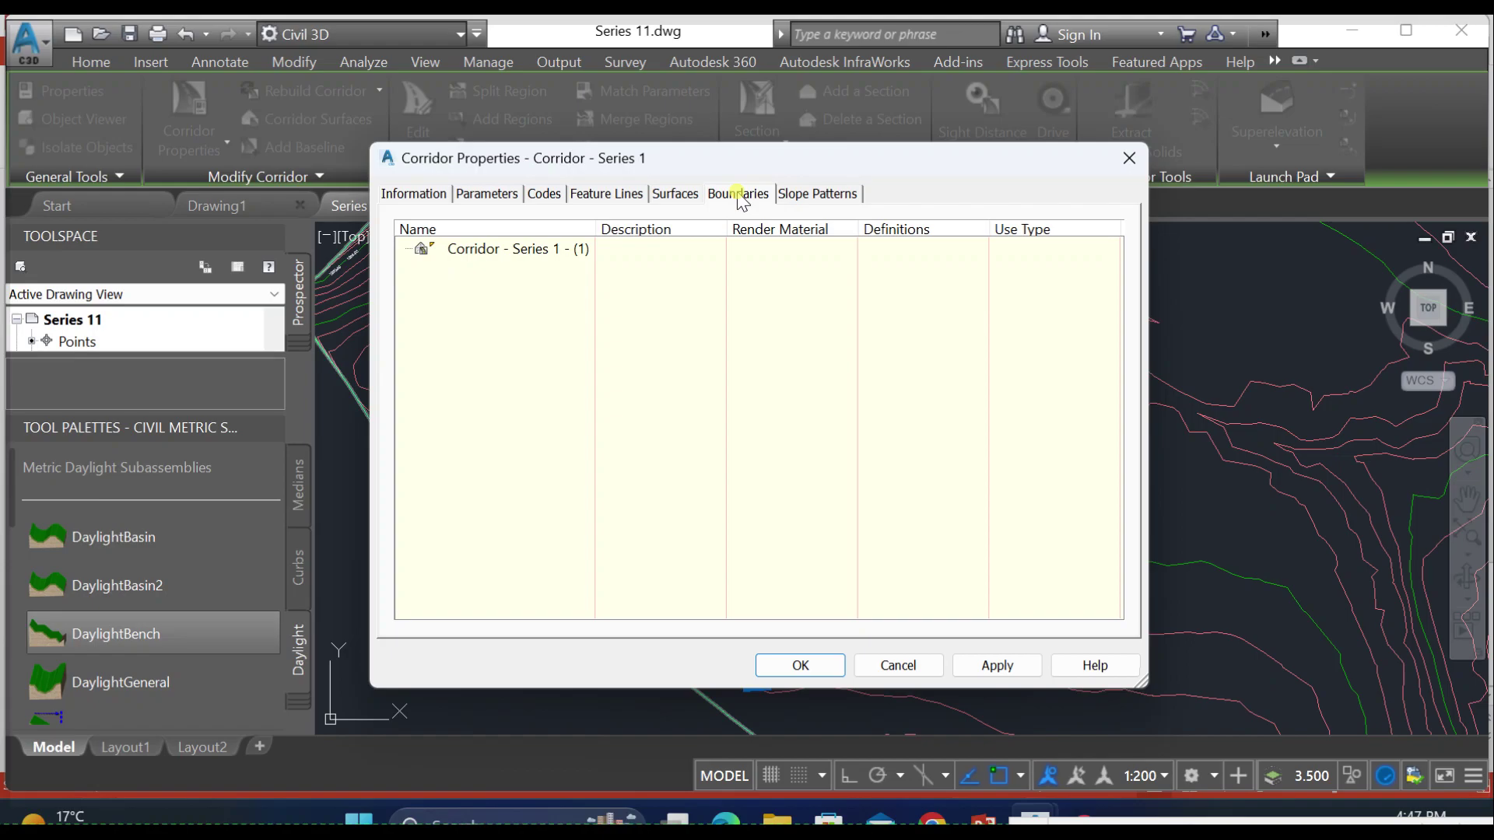
pyautogui.click(516, 249)
pyautogui.rightClick(517, 250)
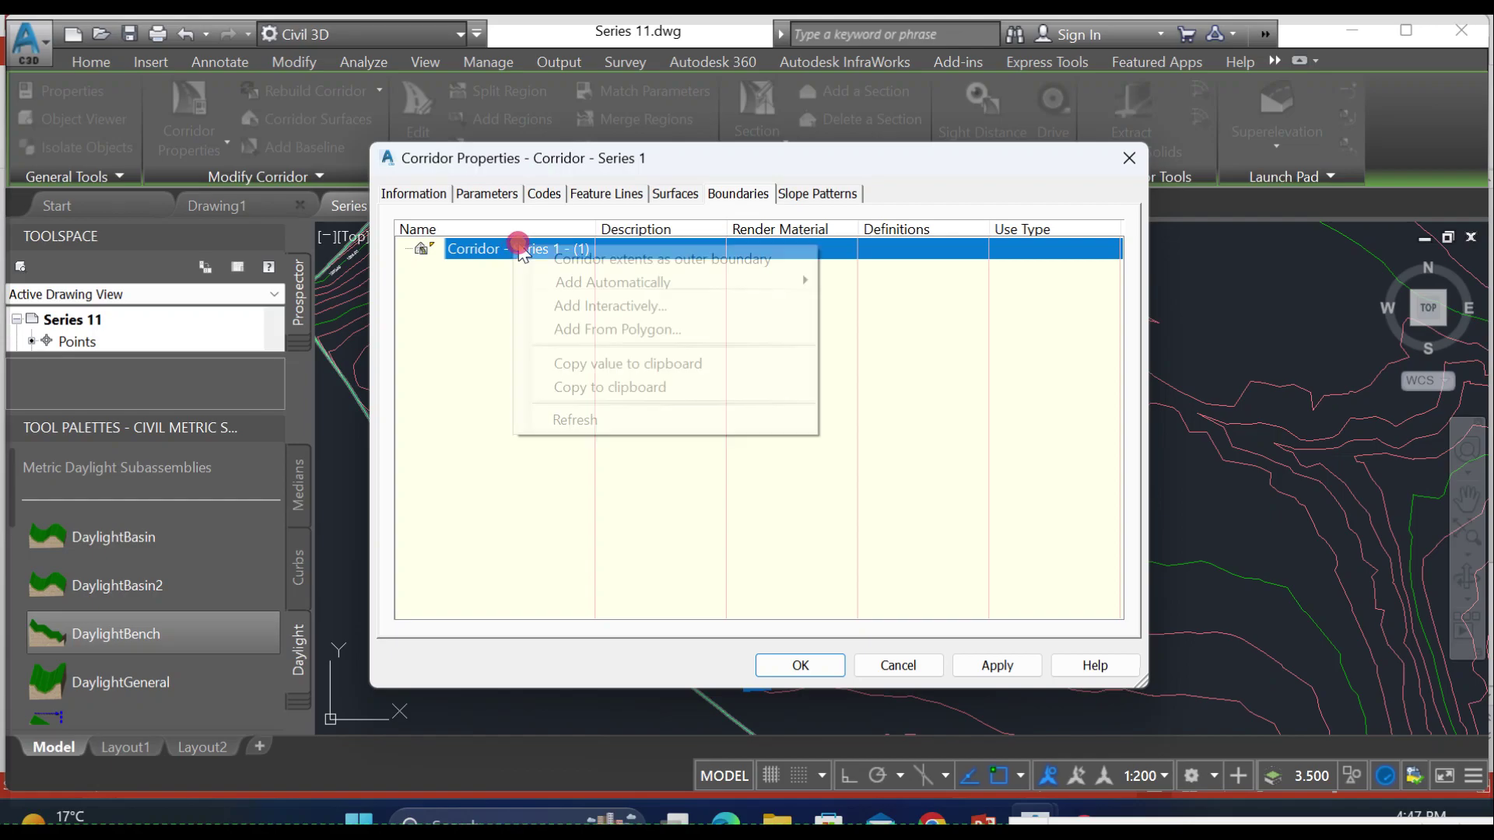
pyautogui.moveTo(564, 284)
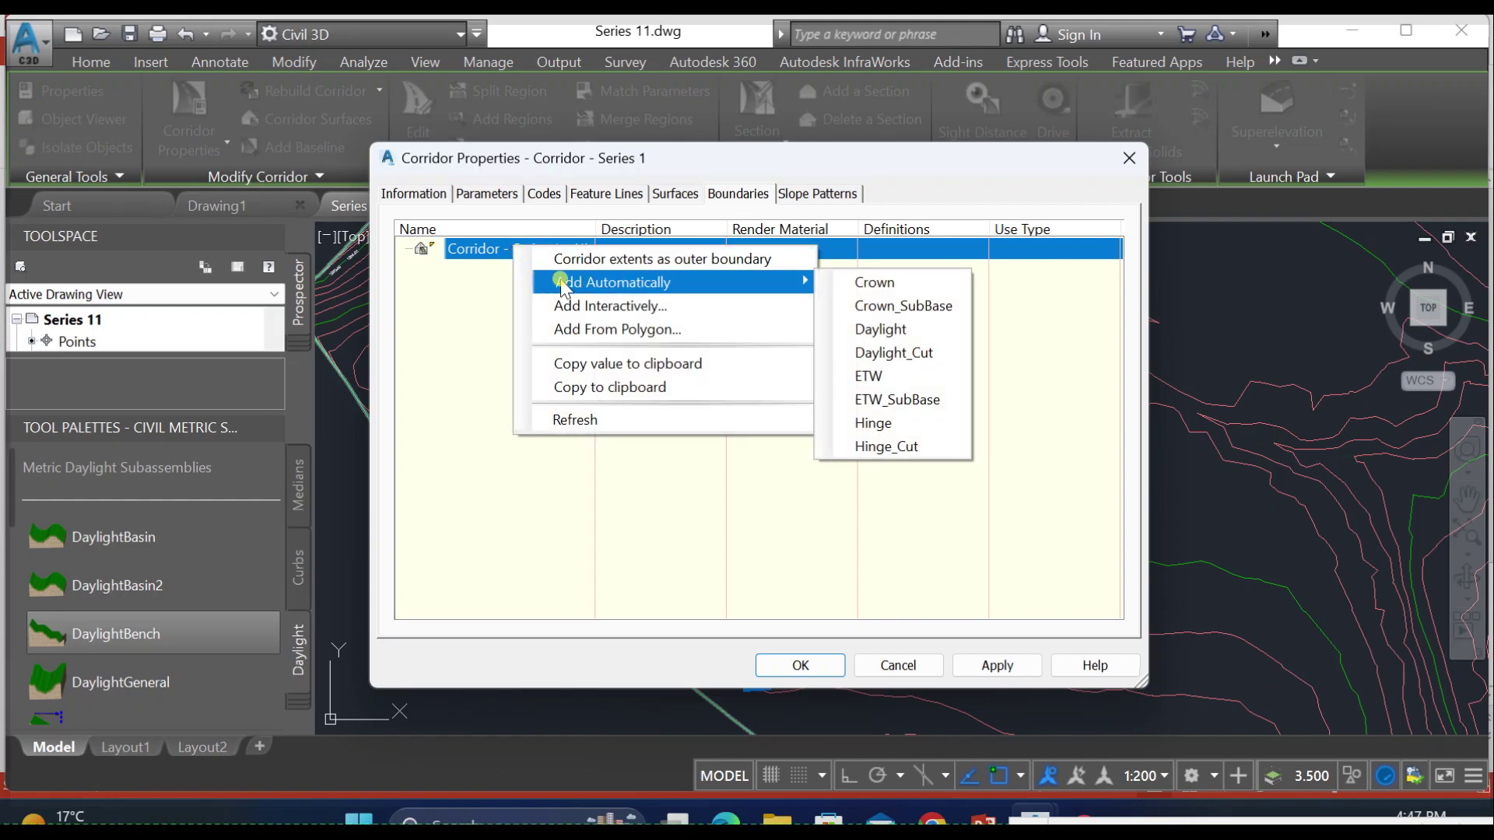
pyautogui.click(908, 331)
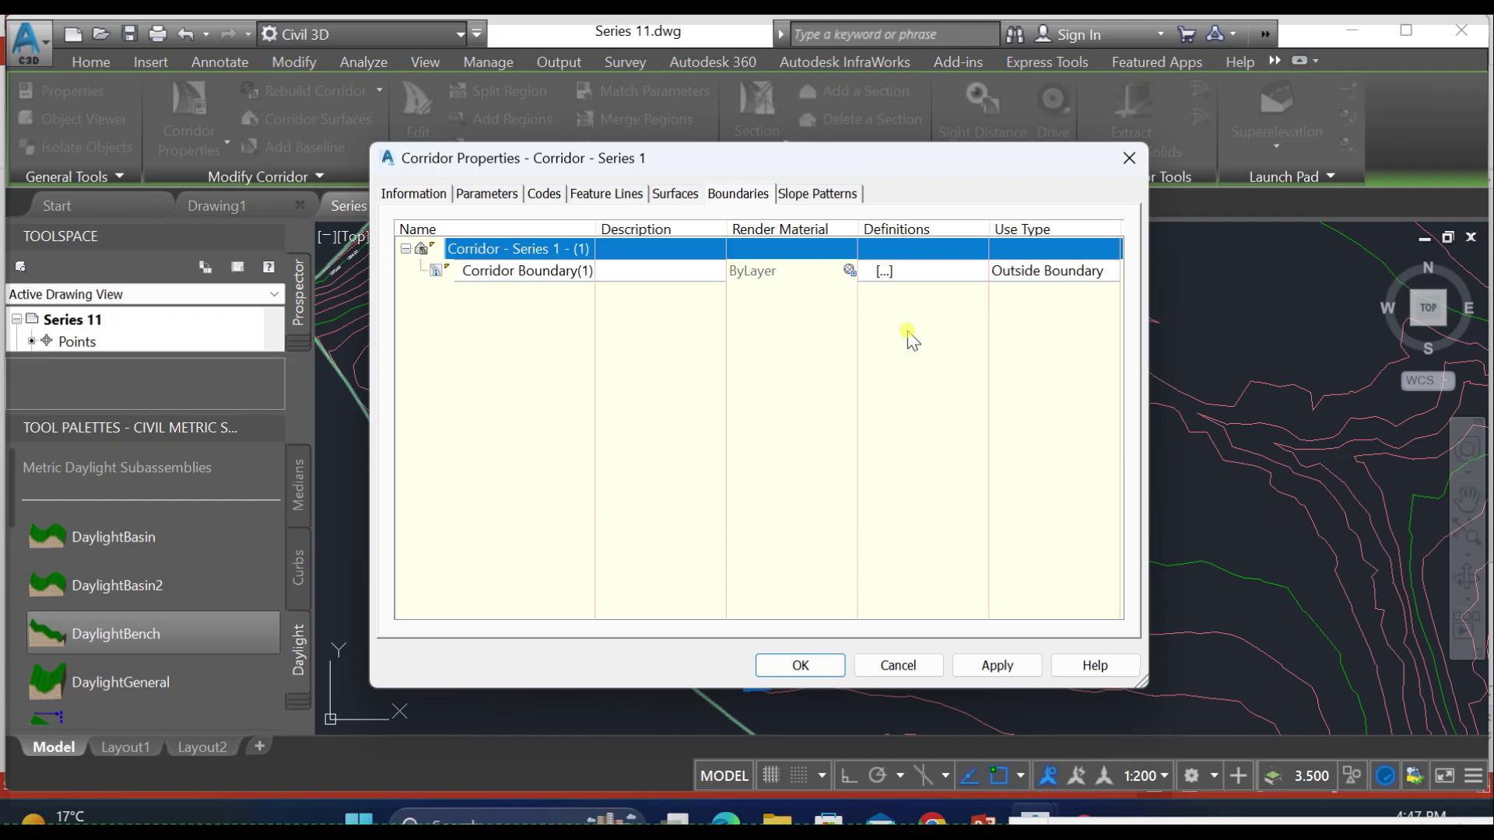
# Step: Check the slope patterns, then apply the corridor property changes and rebuild the corridor
pyautogui.click(817, 194)
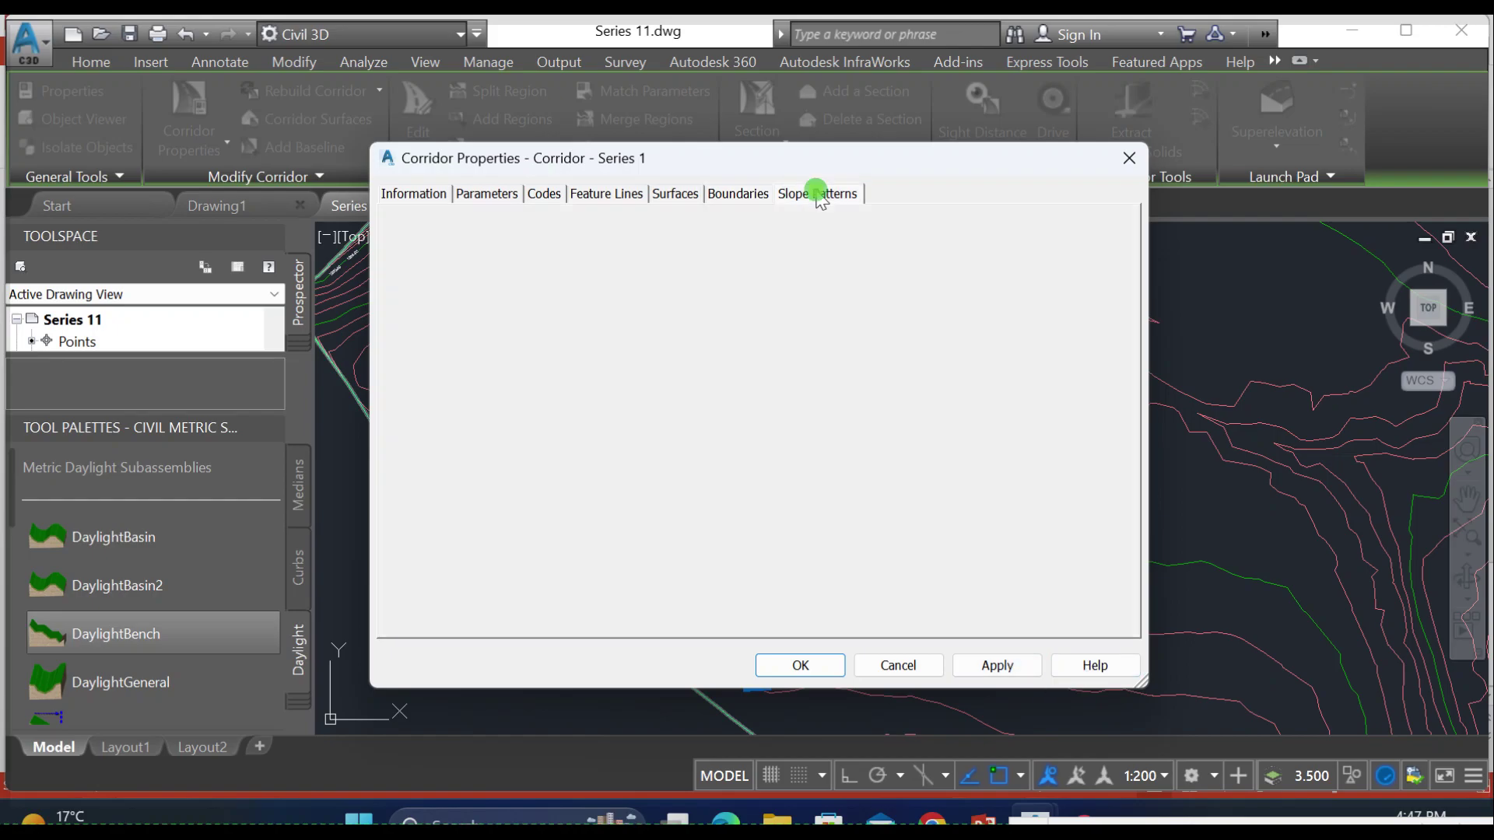
pyautogui.click(736, 194)
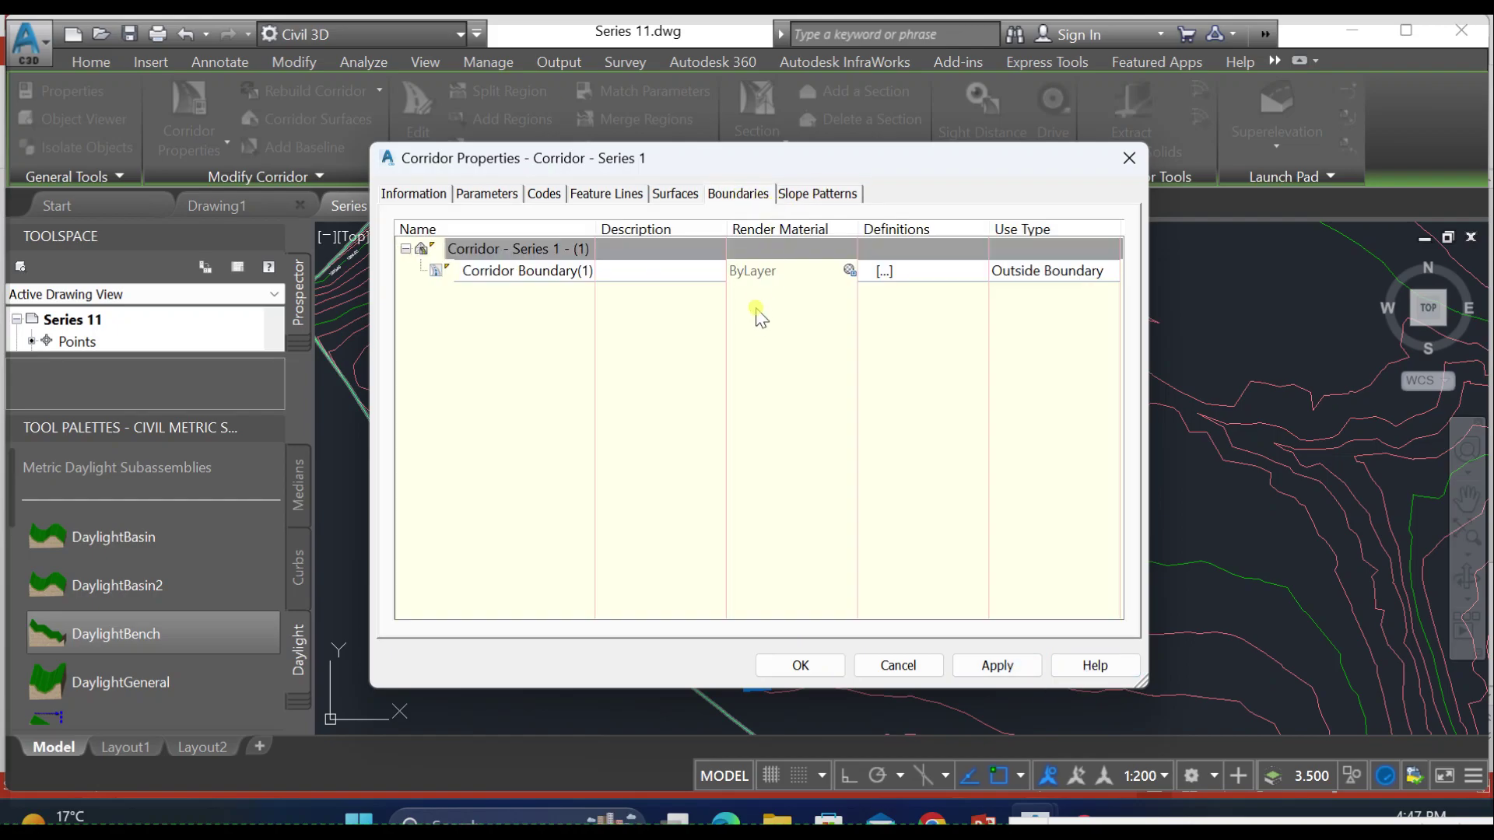
pyautogui.click(996, 665)
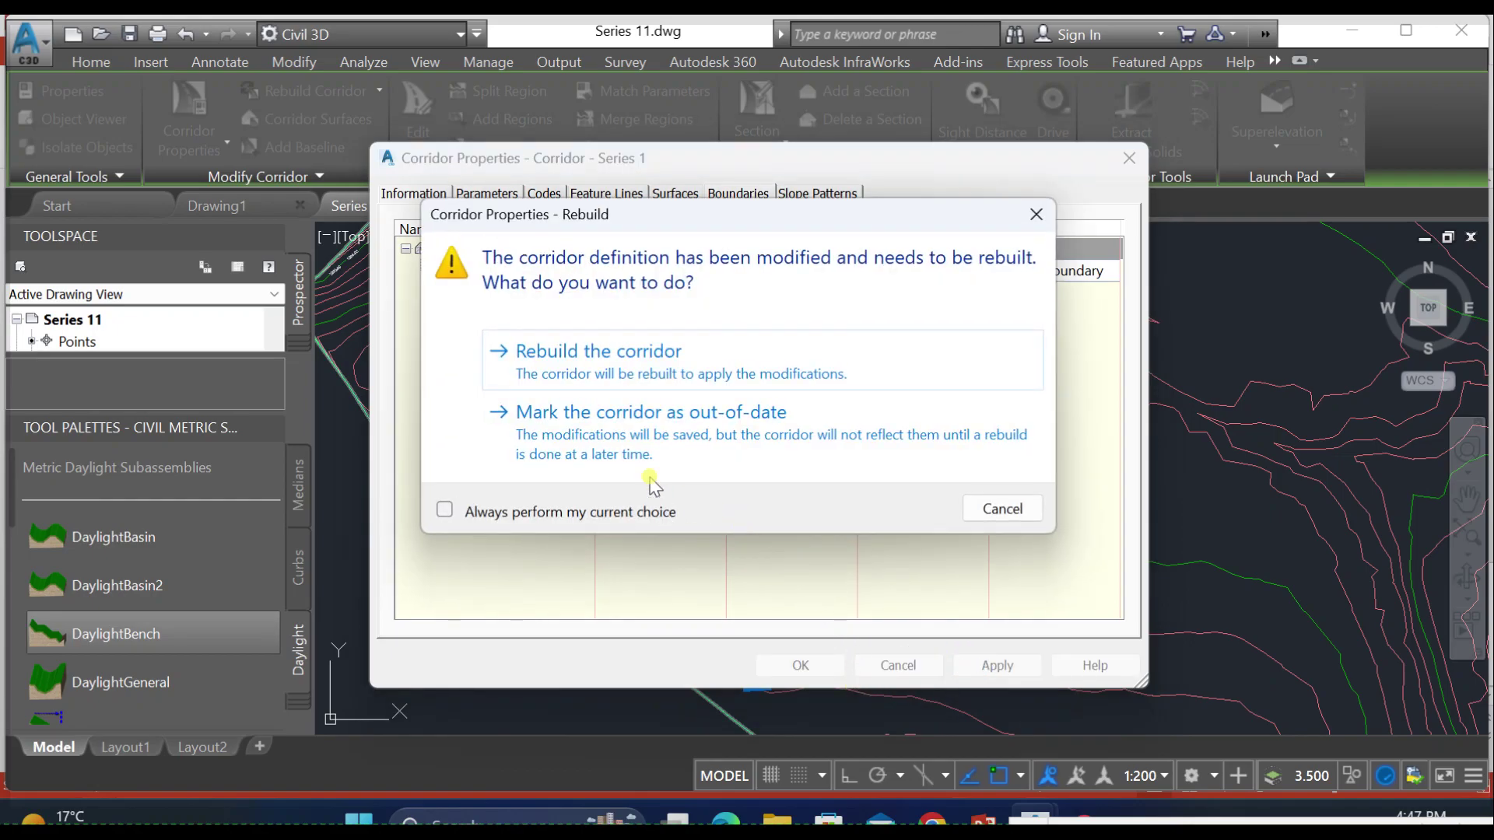
pyautogui.click(622, 355)
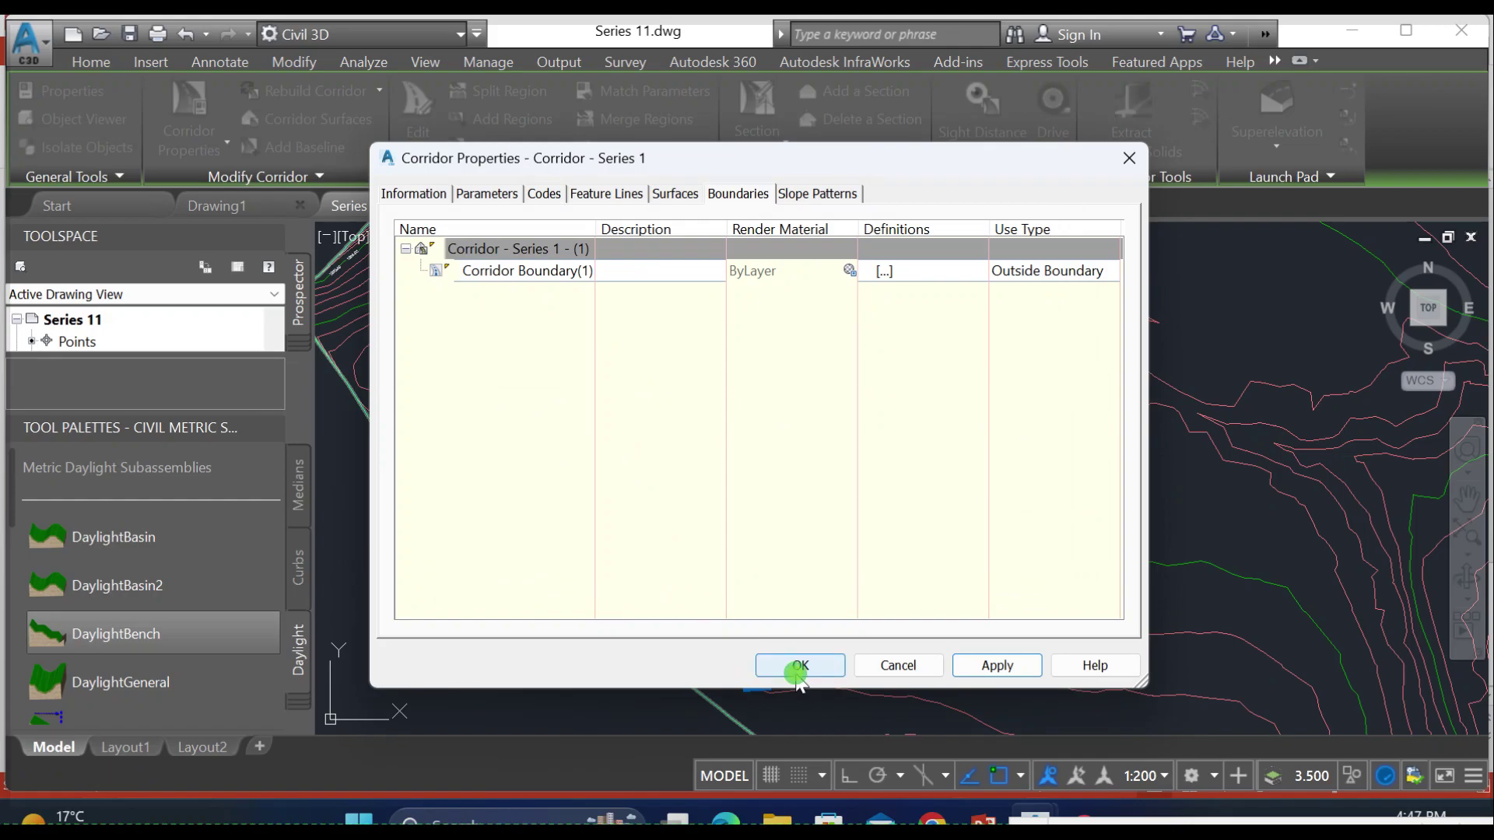
pyautogui.click(800, 666)
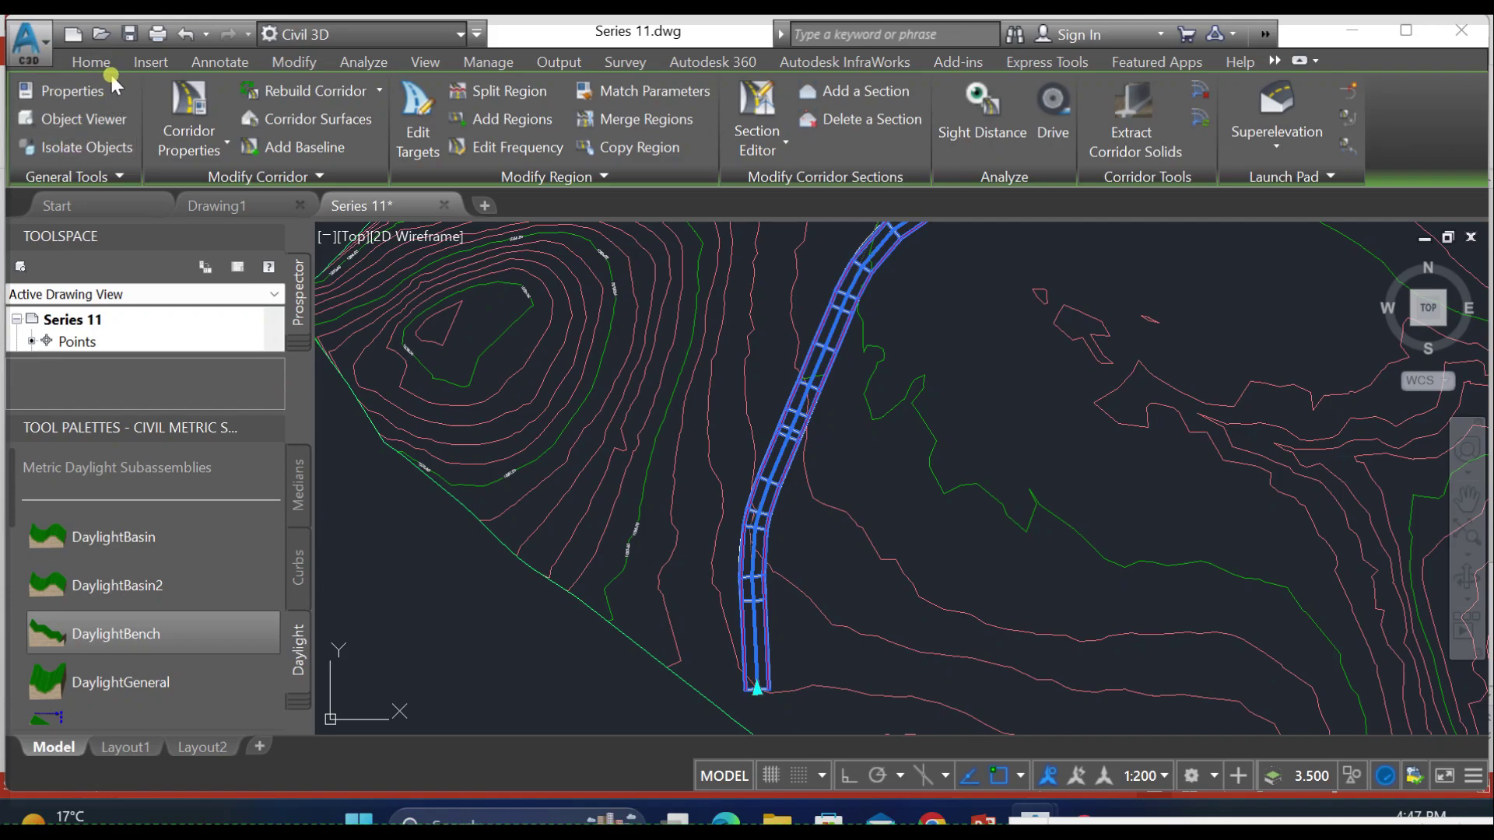
# Step: List the drawing's surfaces in the Prospector and inspect the corridor surface and the Series 1 surface entries
pyautogui.click(91, 62)
pyautogui.click(93, 148)
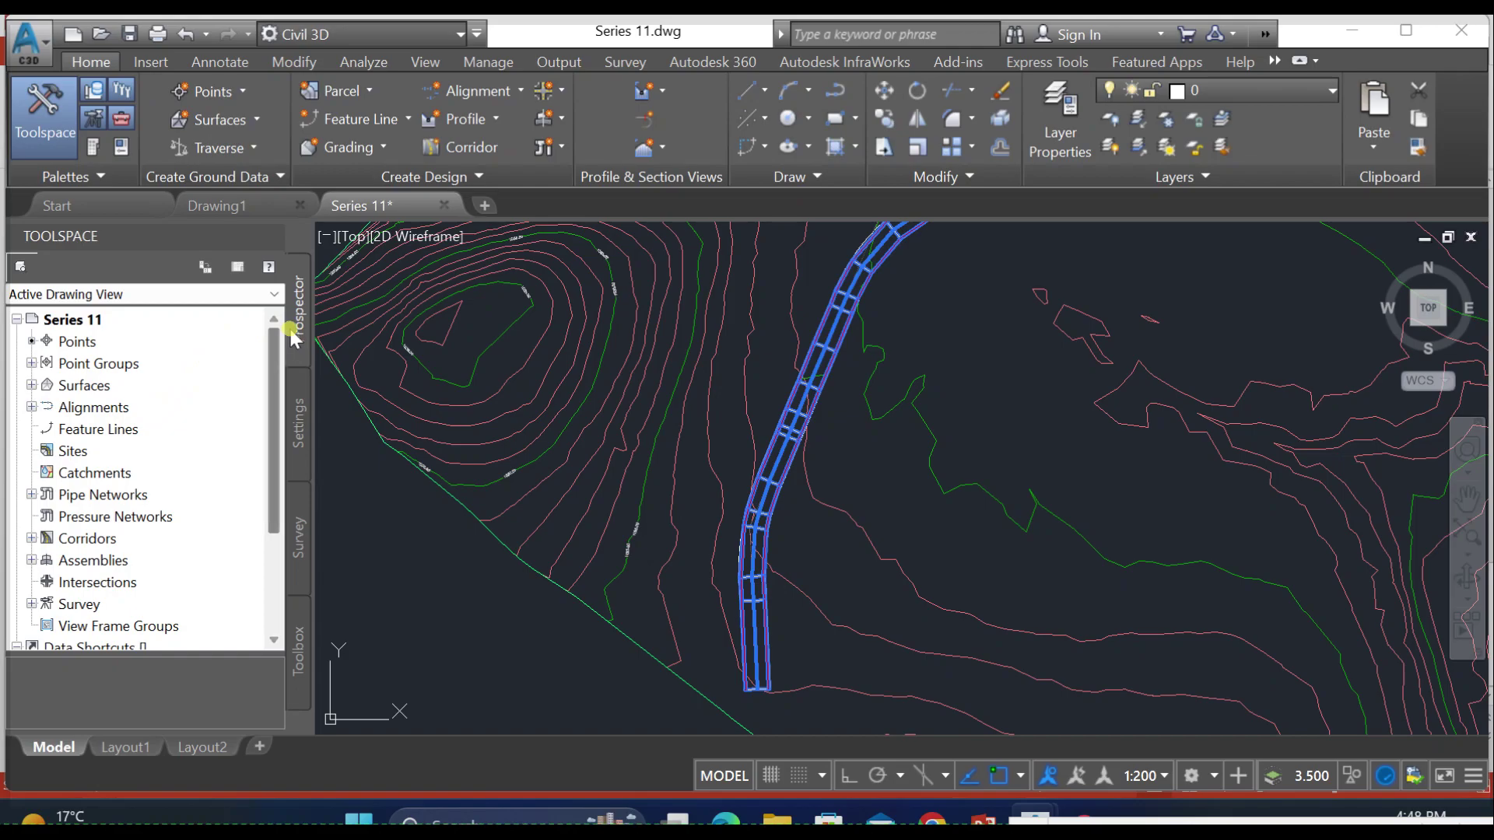
pyautogui.click(31, 385)
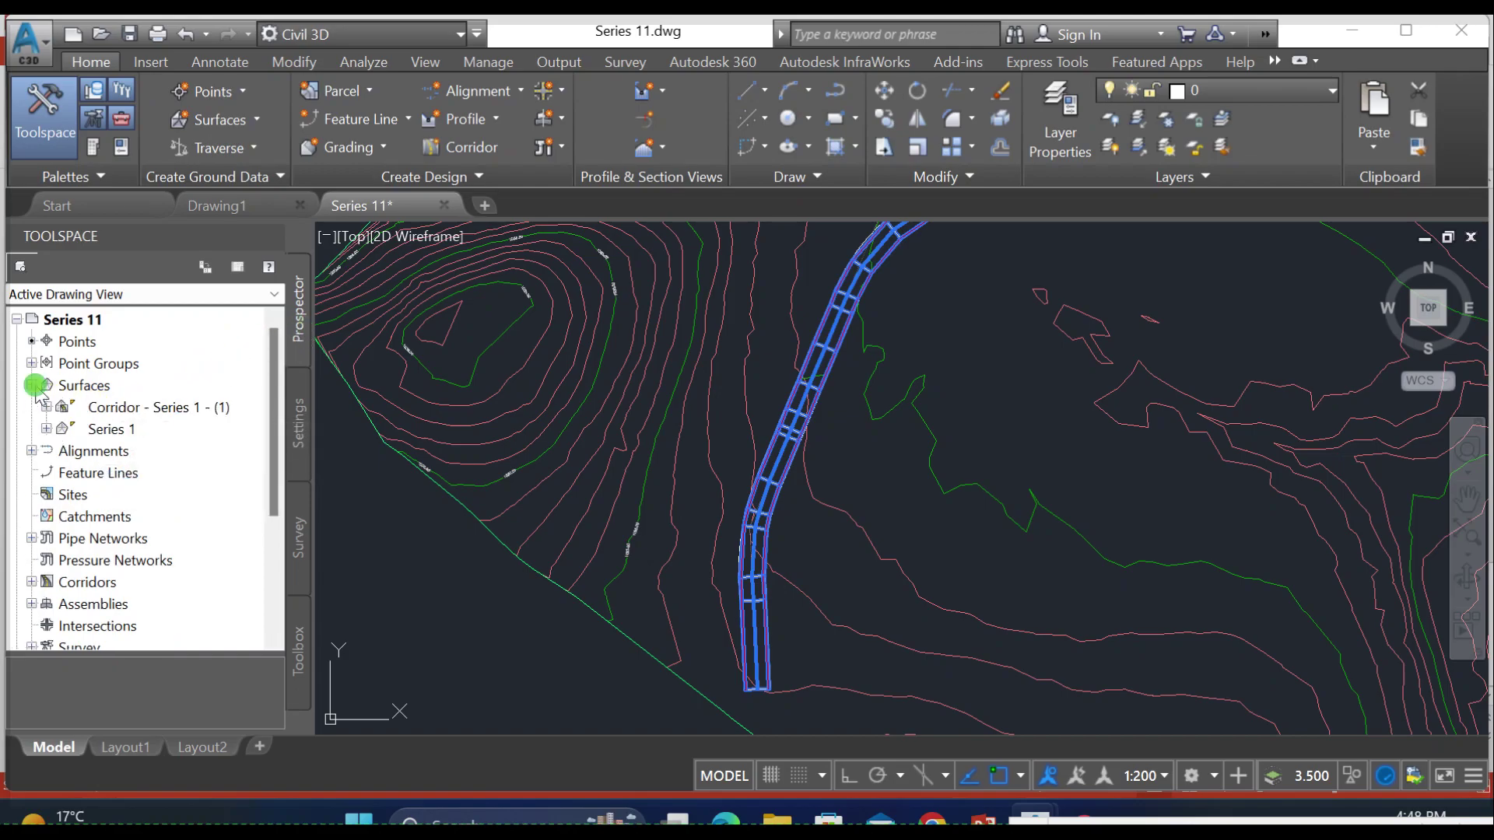
pyautogui.click(69, 410)
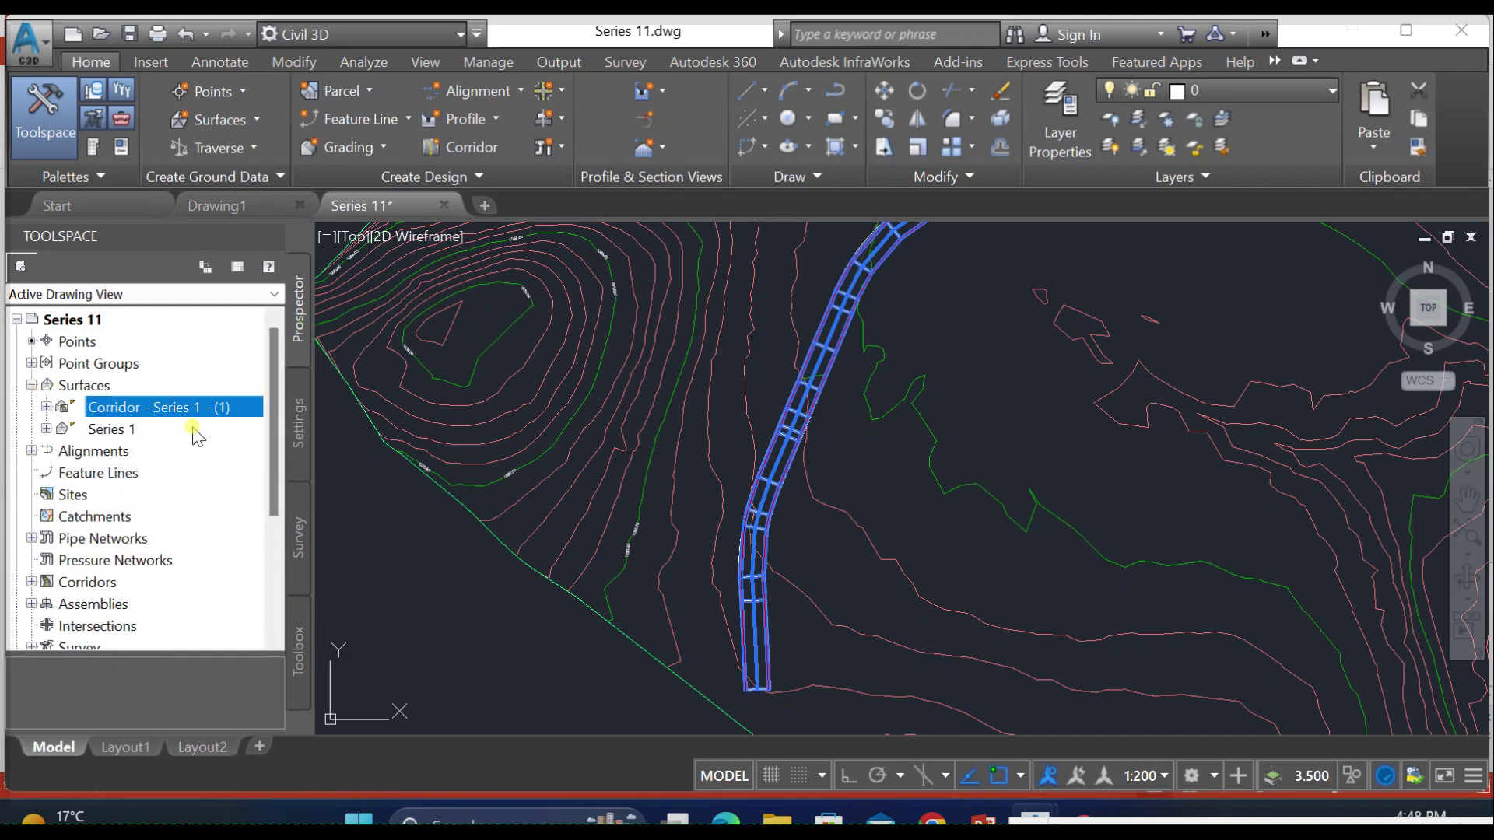
pyautogui.click(121, 430)
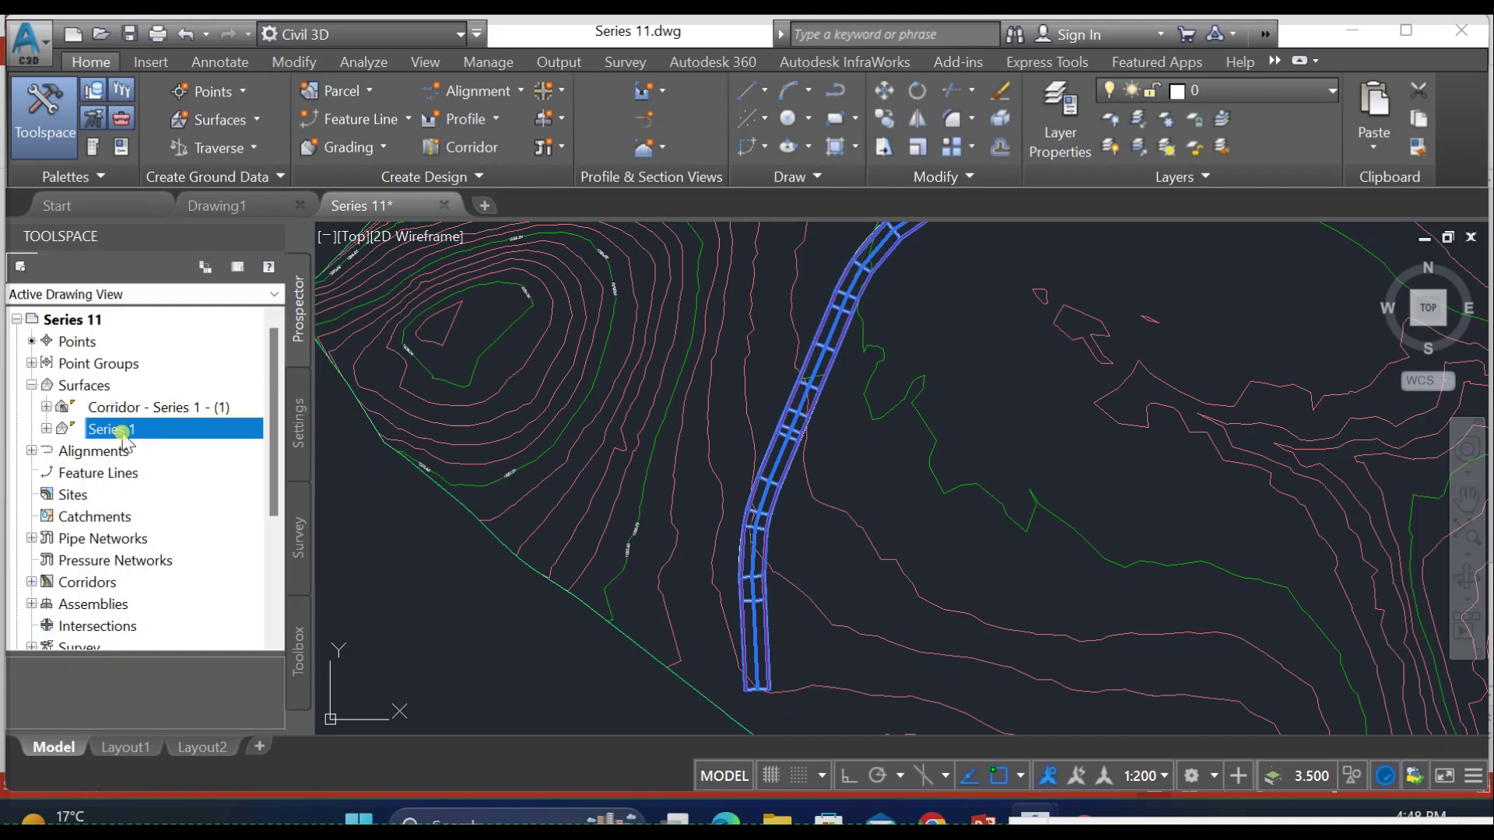
pyautogui.click(140, 410)
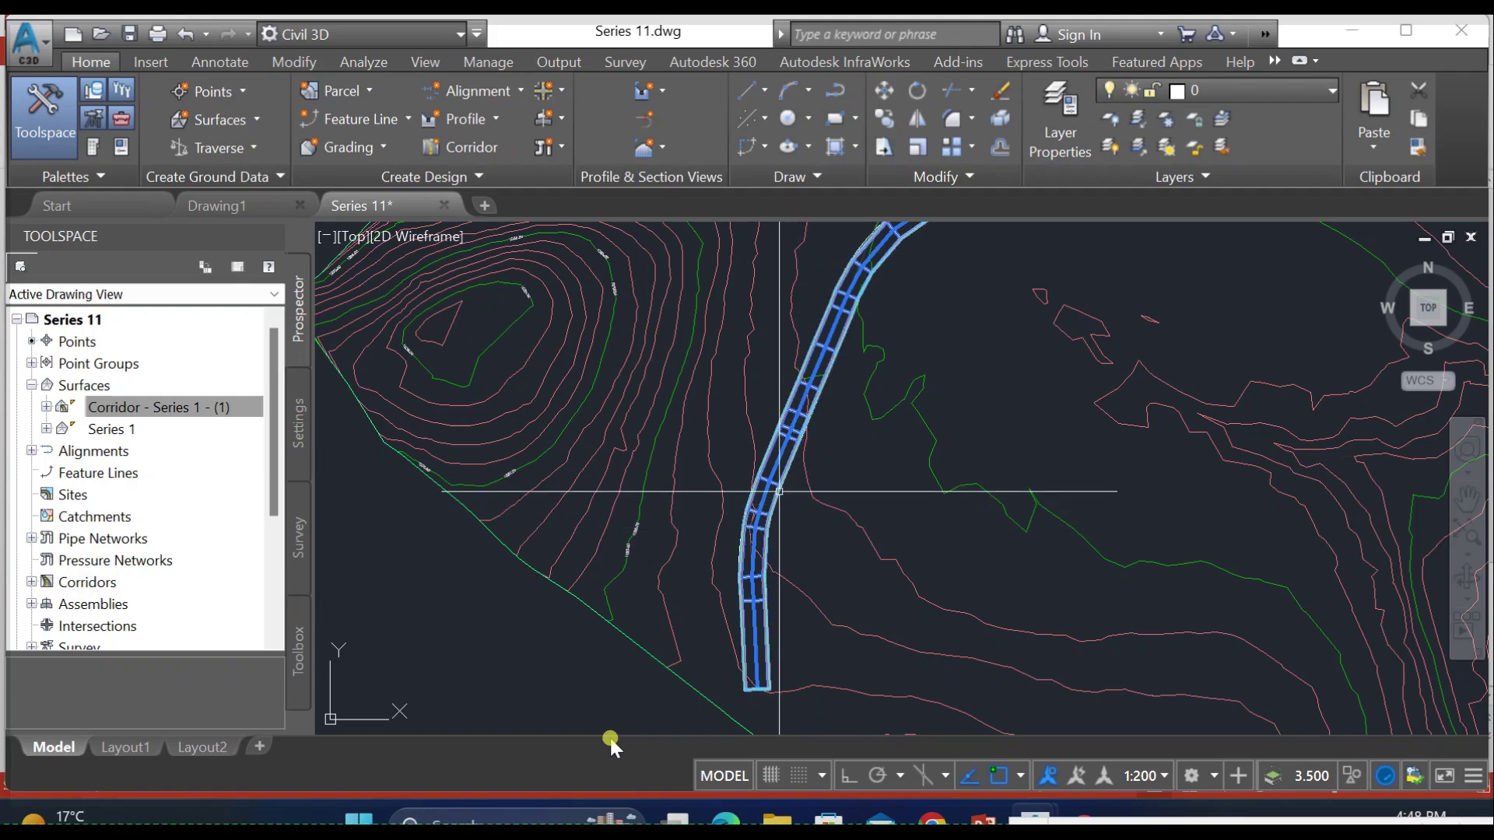
# Step: Select the corridor and add a corridor section at about station 0+031 m, within the first bend
pyautogui.click(773, 483)
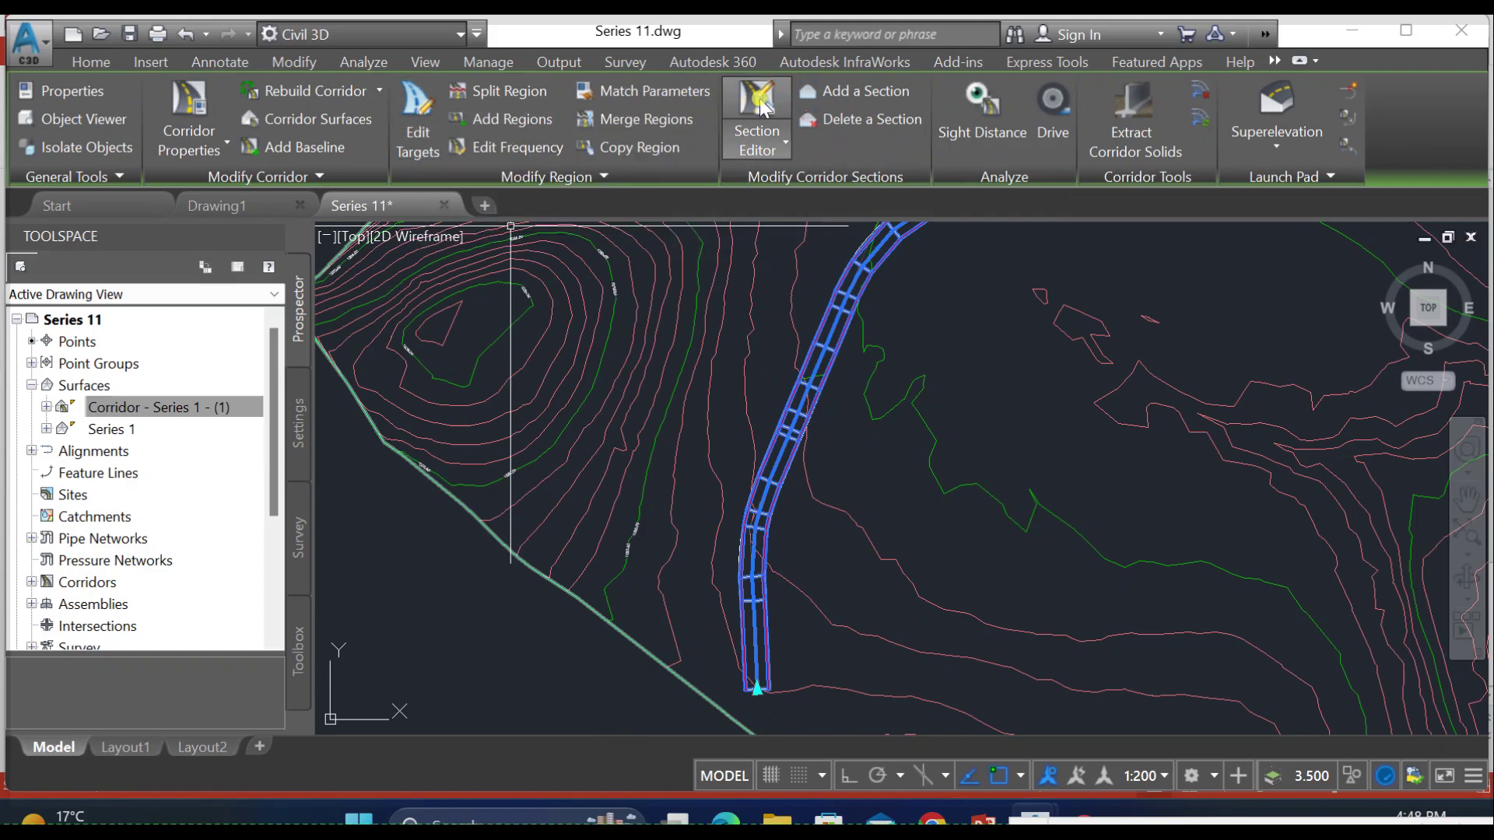
pyautogui.click(839, 93)
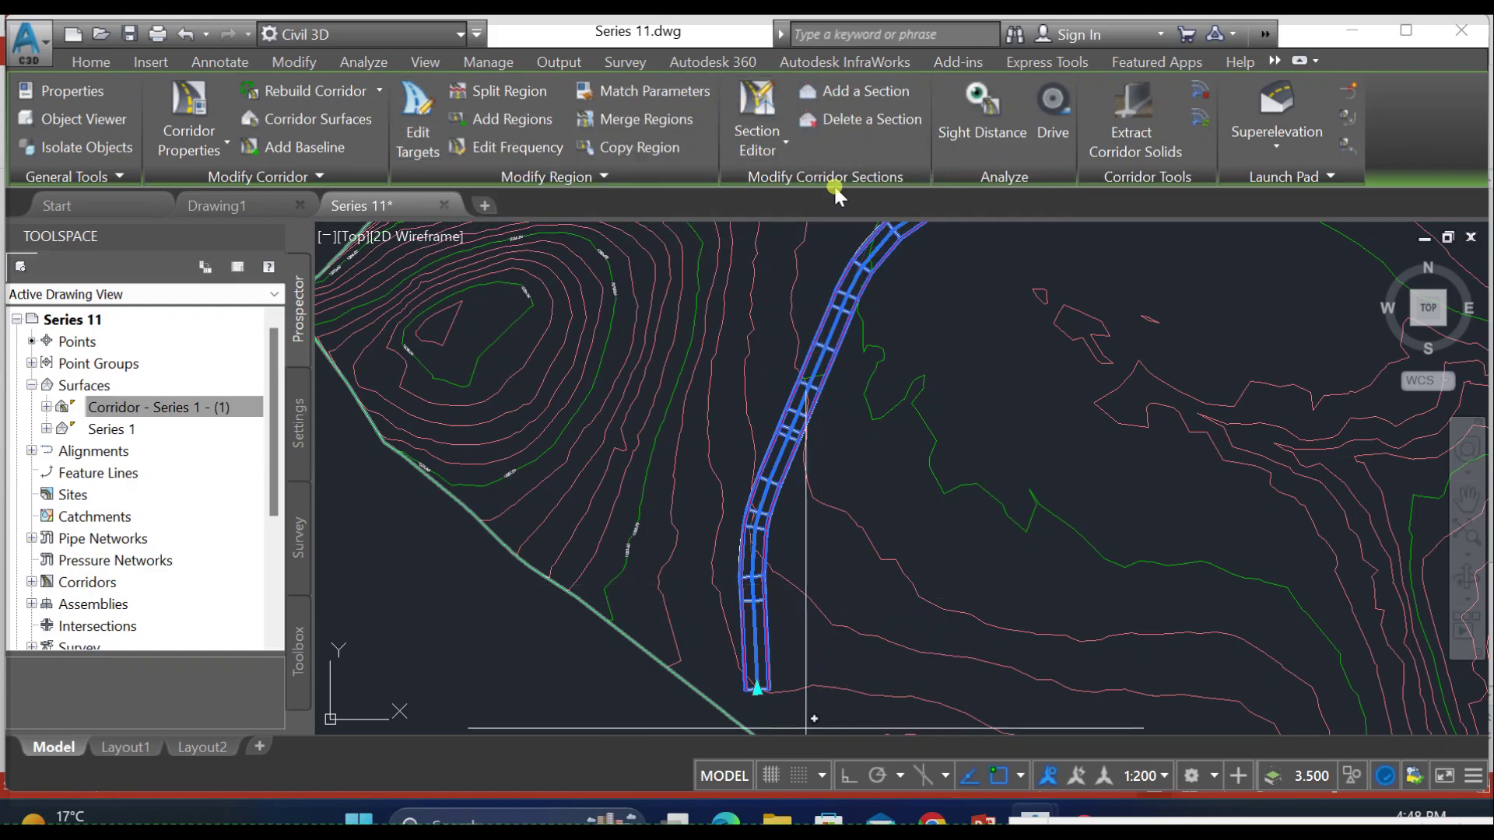
pyautogui.scroll(3, 760, 690)
pyautogui.scroll(5, 771, 639)
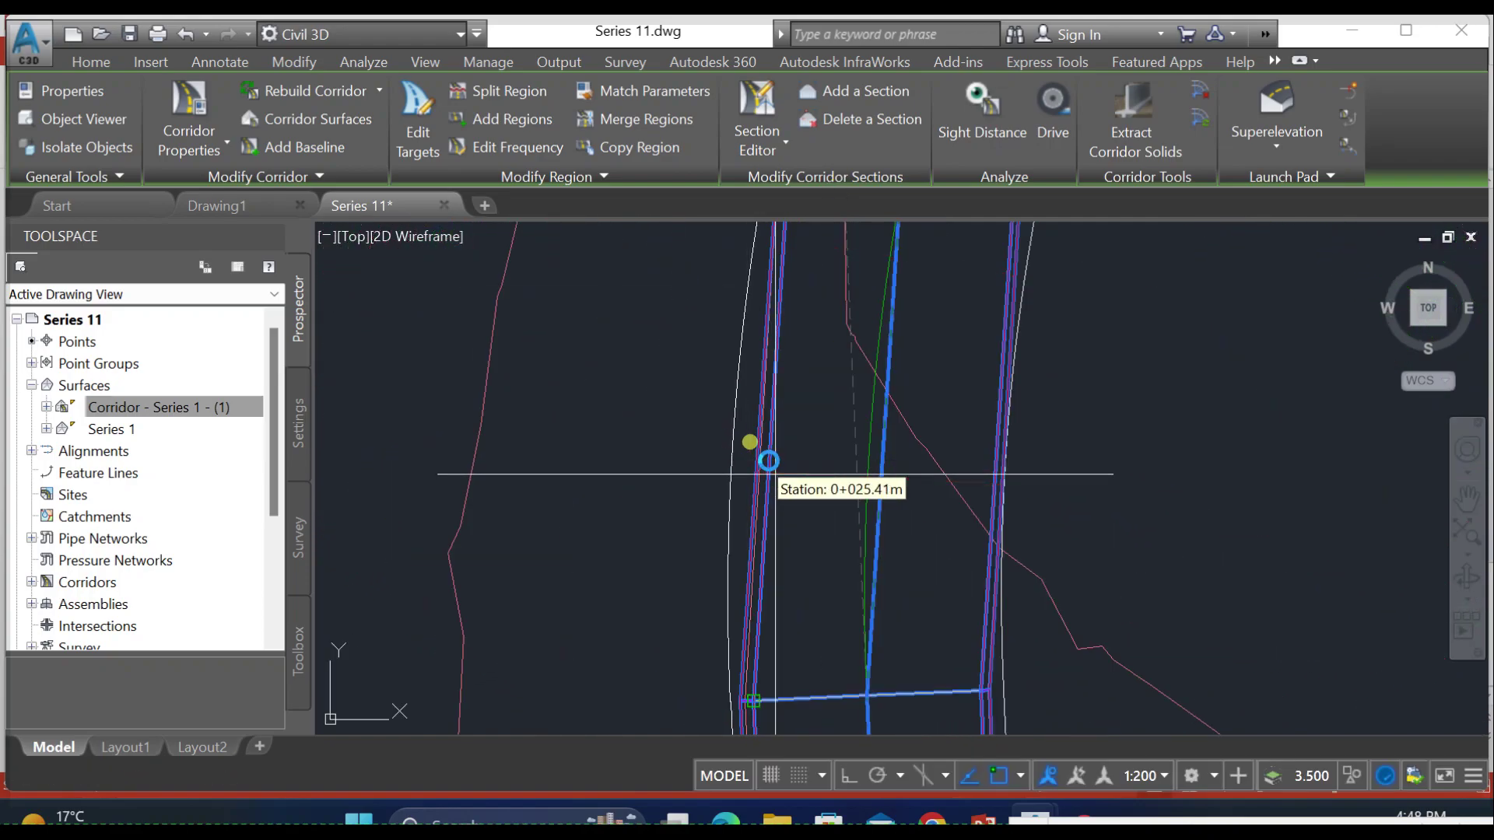
pyautogui.click(750, 442)
pyautogui.scroll(-4, 848, 399)
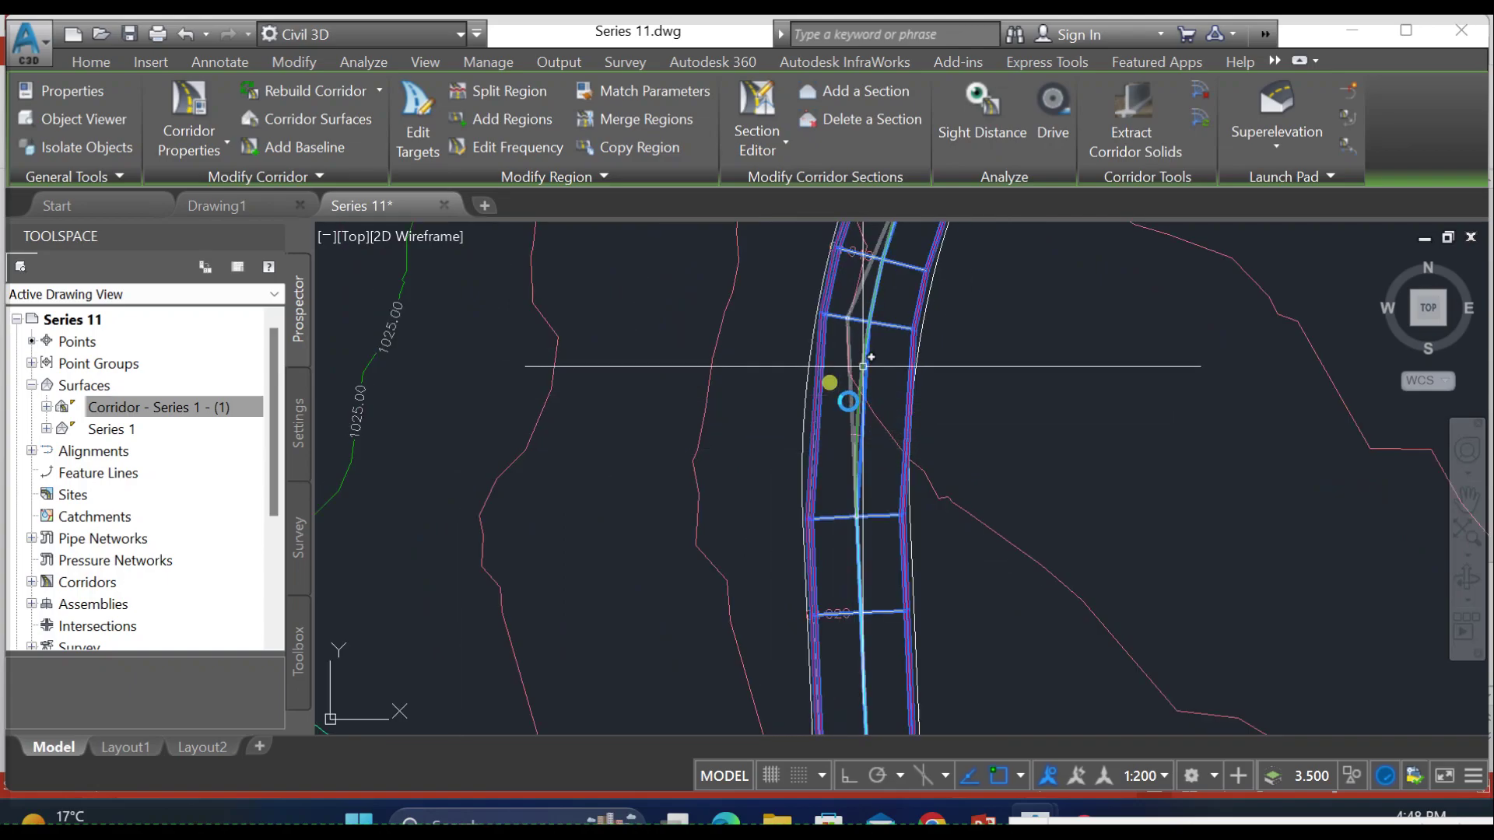
# Step: Add another corridor section at about station 0+053 m, on the stretch beyond the first bend
pyautogui.click(844, 93)
pyautogui.click(872, 319)
pyautogui.moveTo(928, 428)
pyautogui.mouseDown(button='middle')
pyautogui.moveTo(887, 516)
pyautogui.moveTo(889, 739)
pyautogui.mouseUp(button='middle')
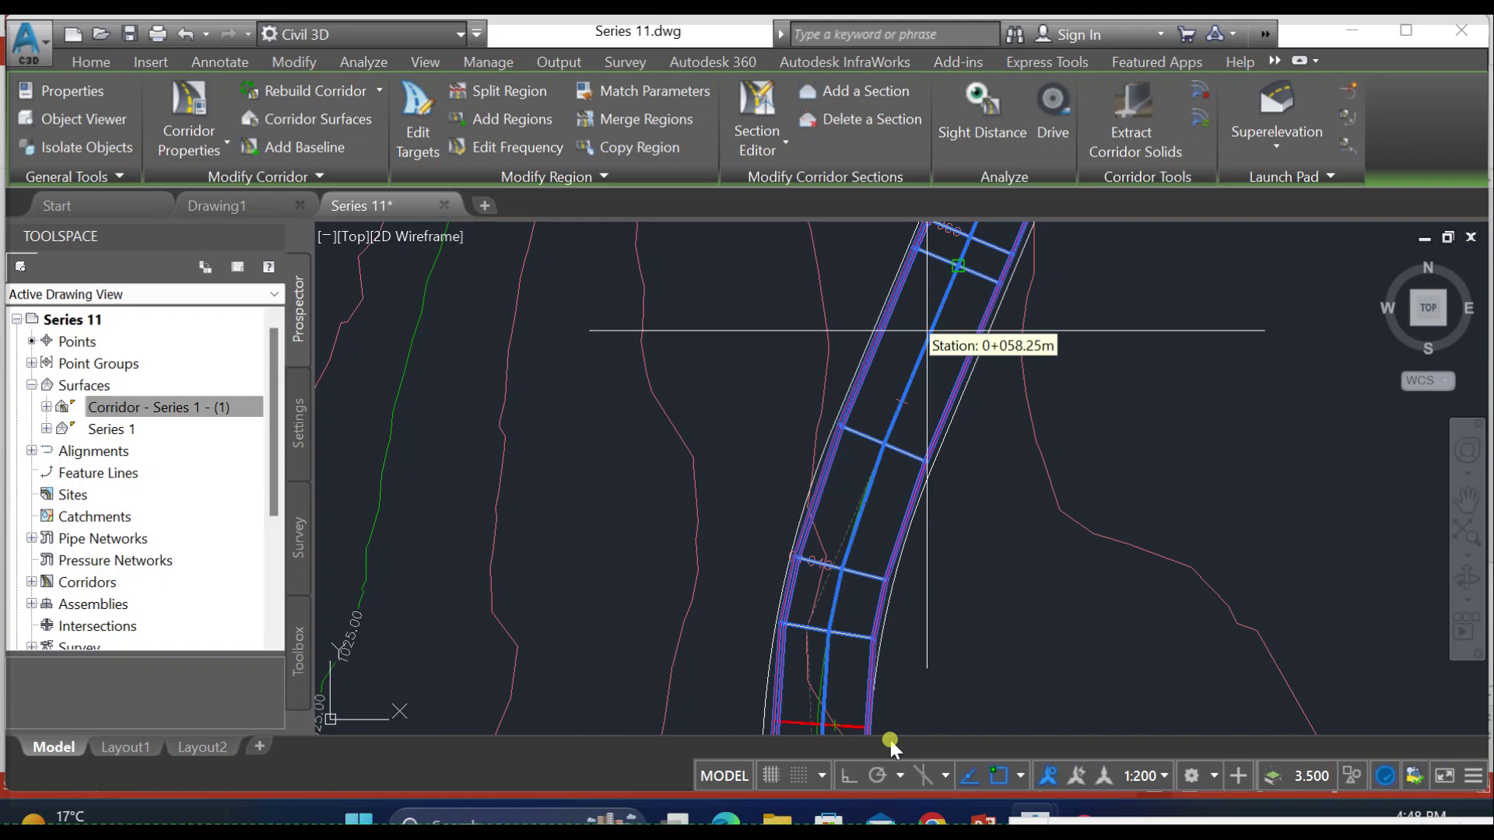
pyautogui.click(993, 327)
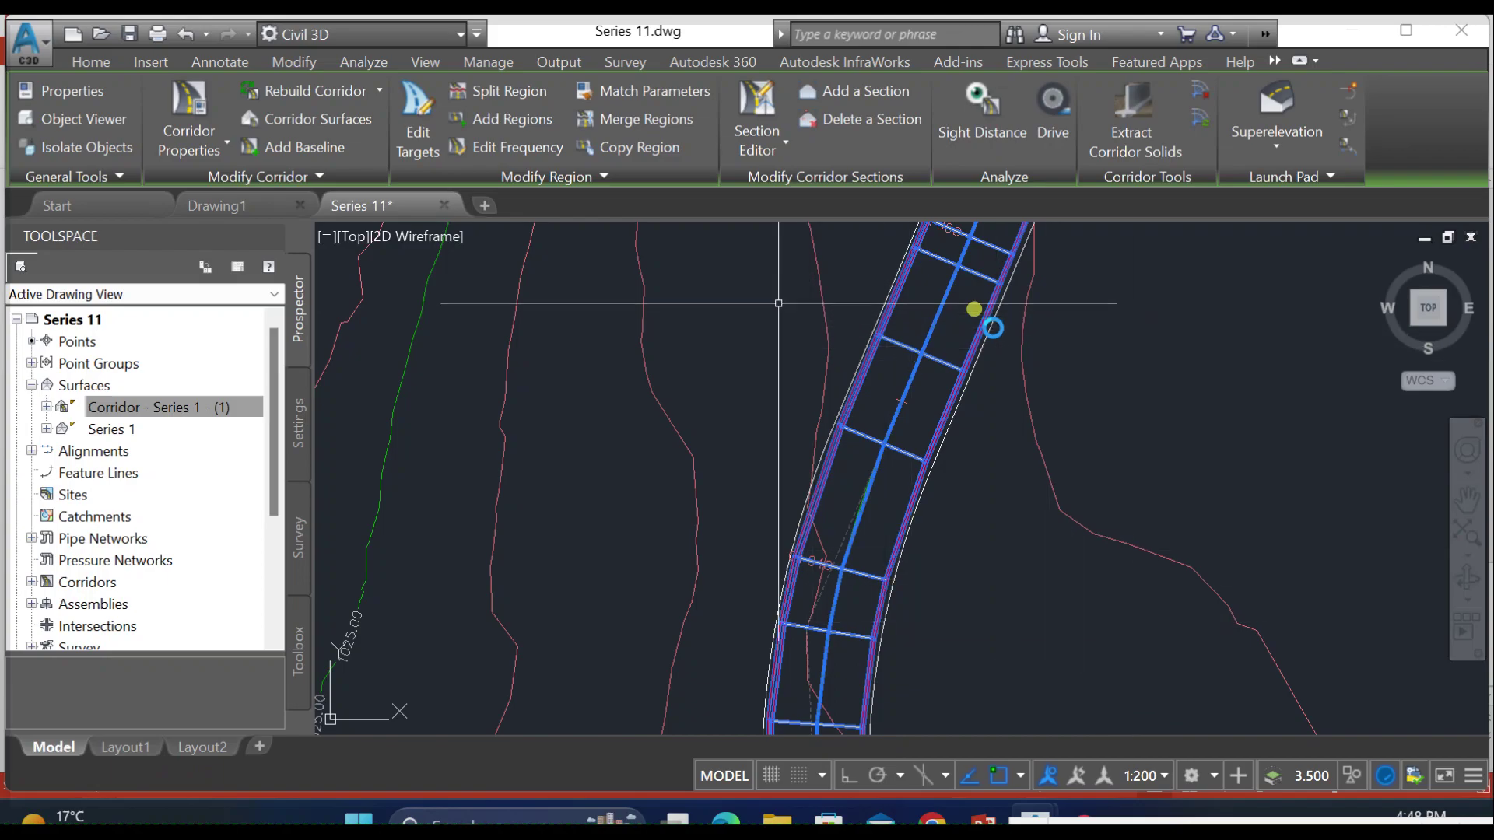
# Step: Open the corridor in the Section Editor and display the cross-section at station 0+025.41m
pyautogui.click(771, 140)
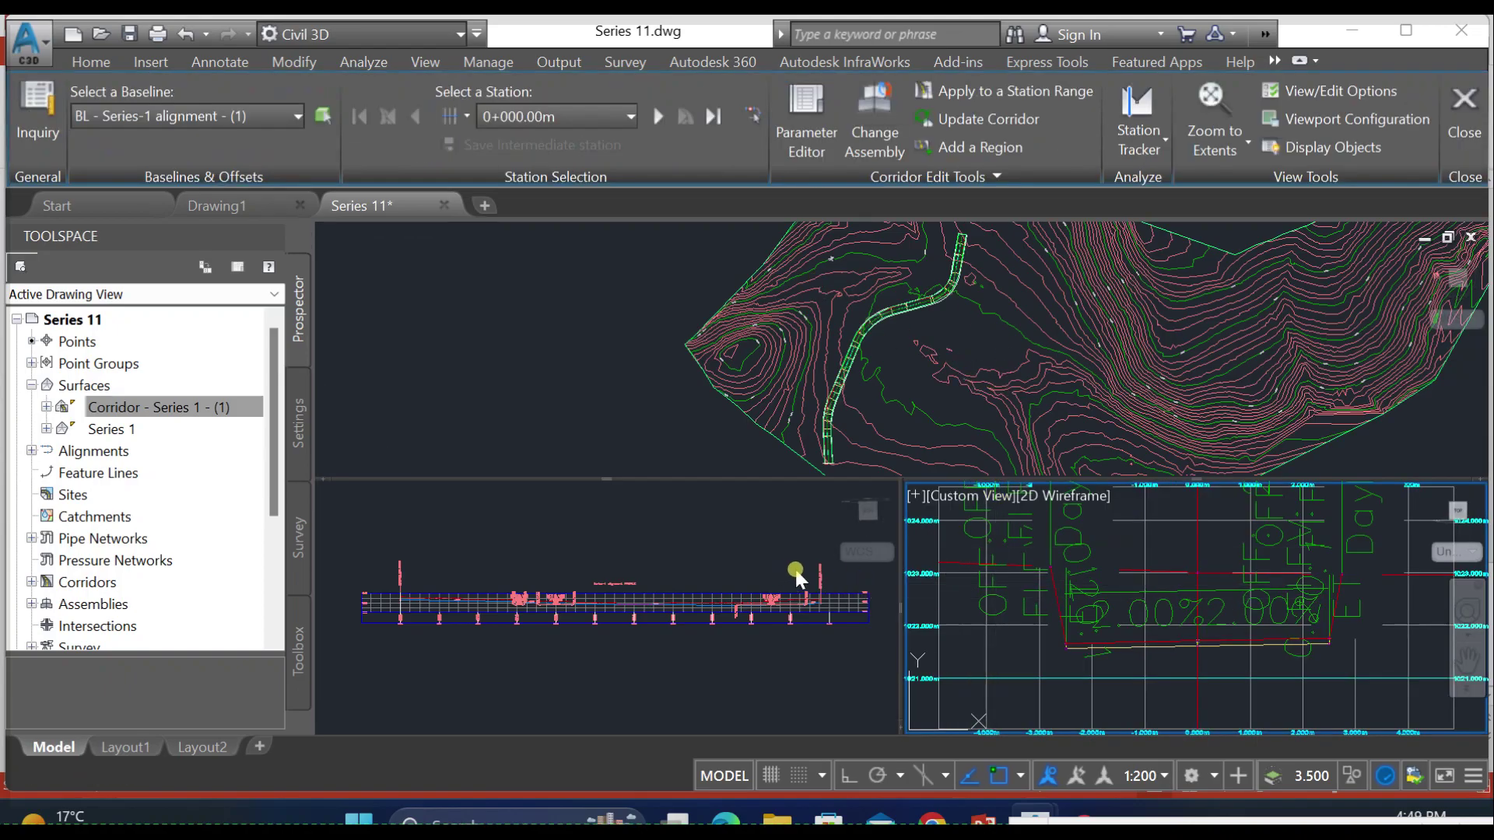
pyautogui.click(995, 638)
pyautogui.click(995, 638)
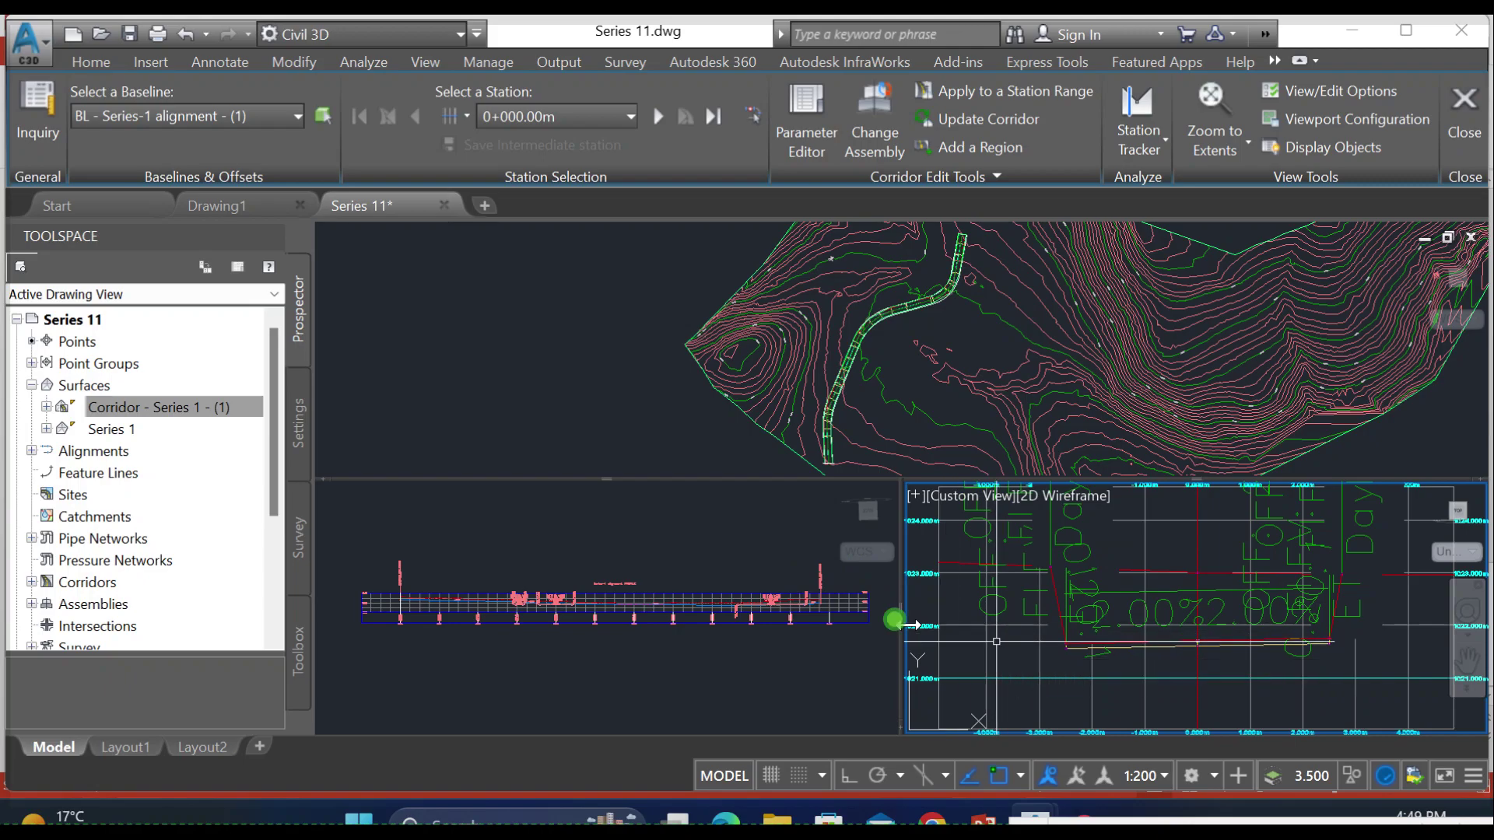
pyautogui.click(620, 125)
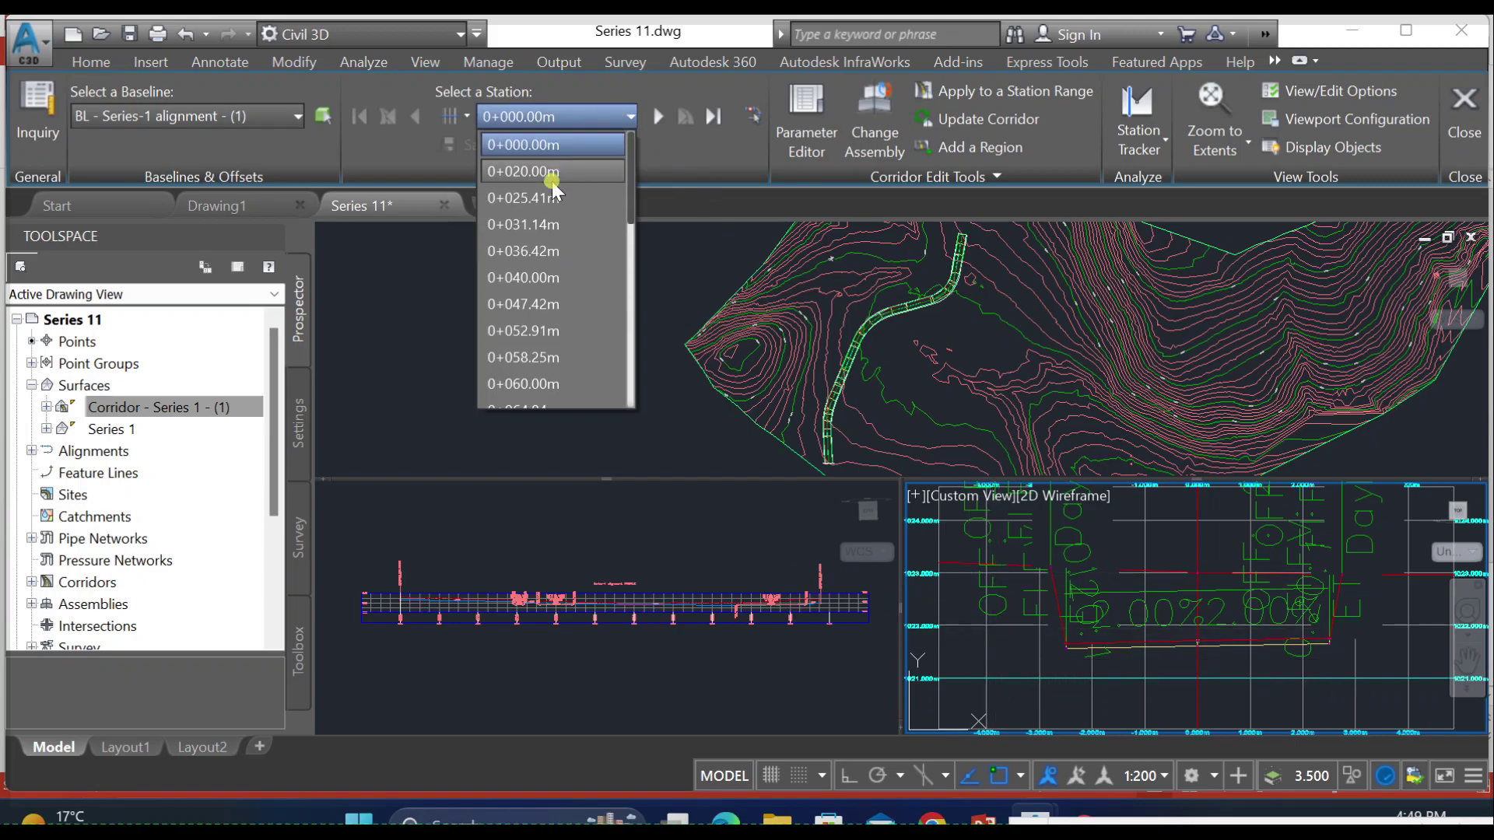
pyautogui.click(546, 200)
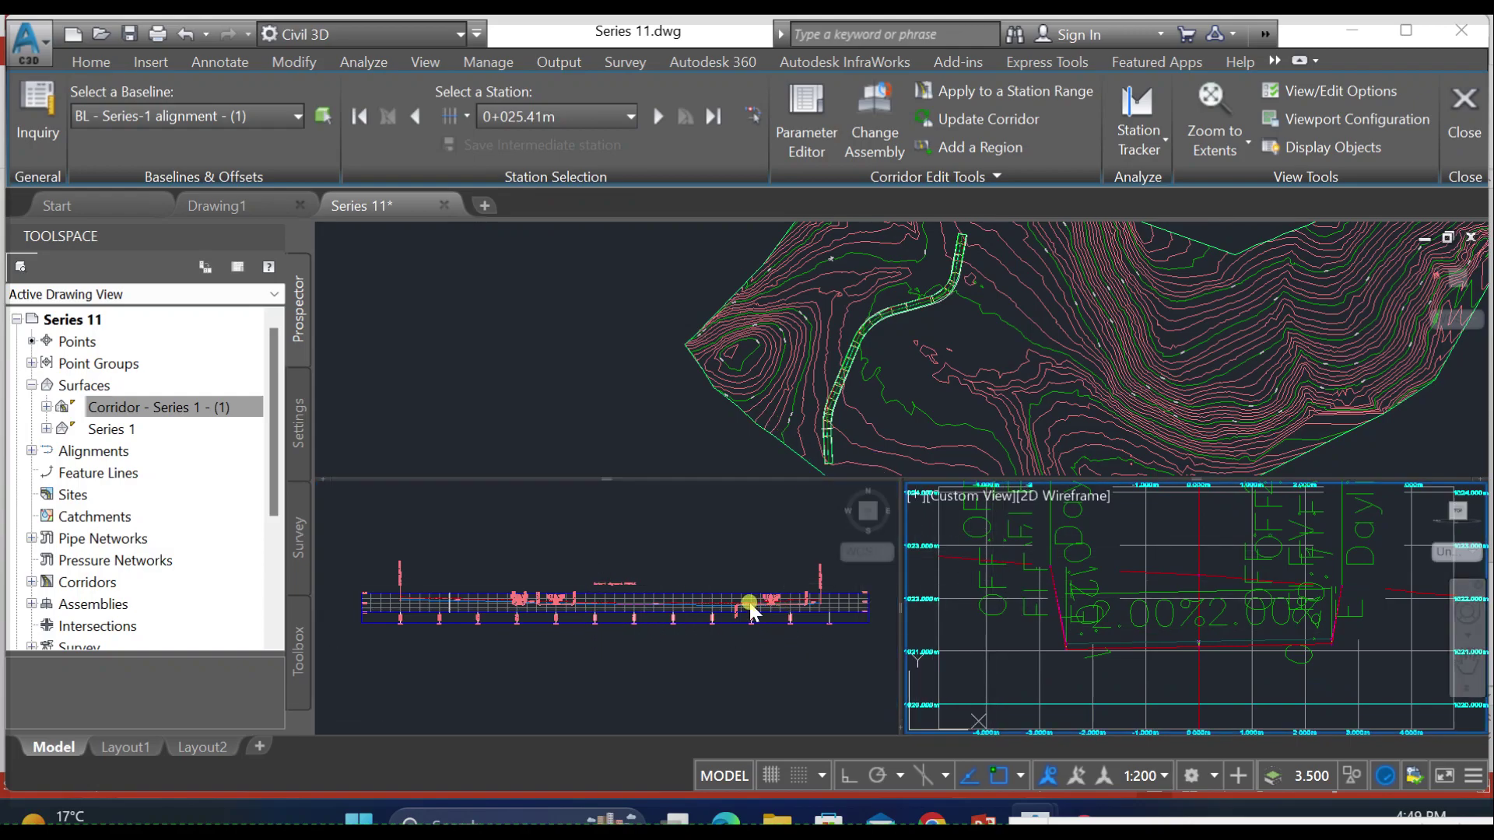
# Step: Examine the cross-section at station 0+025.41m and the full length of the alignment profile in their viewports
pyautogui.scroll(4, 694, 590)
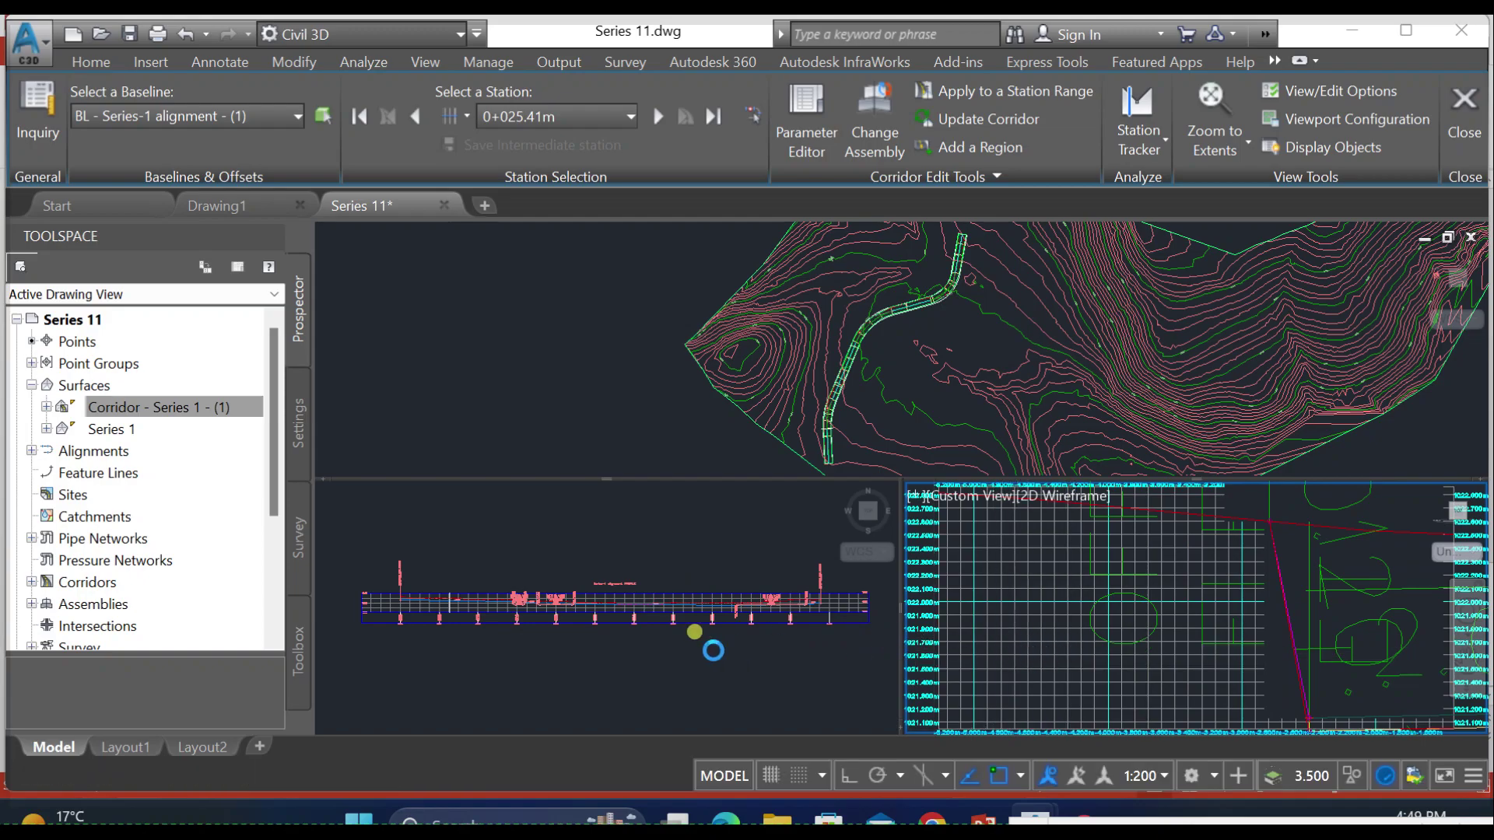
pyautogui.scroll(-2, 717, 633)
pyautogui.click(603, 563)
pyautogui.scroll(3, 604, 563)
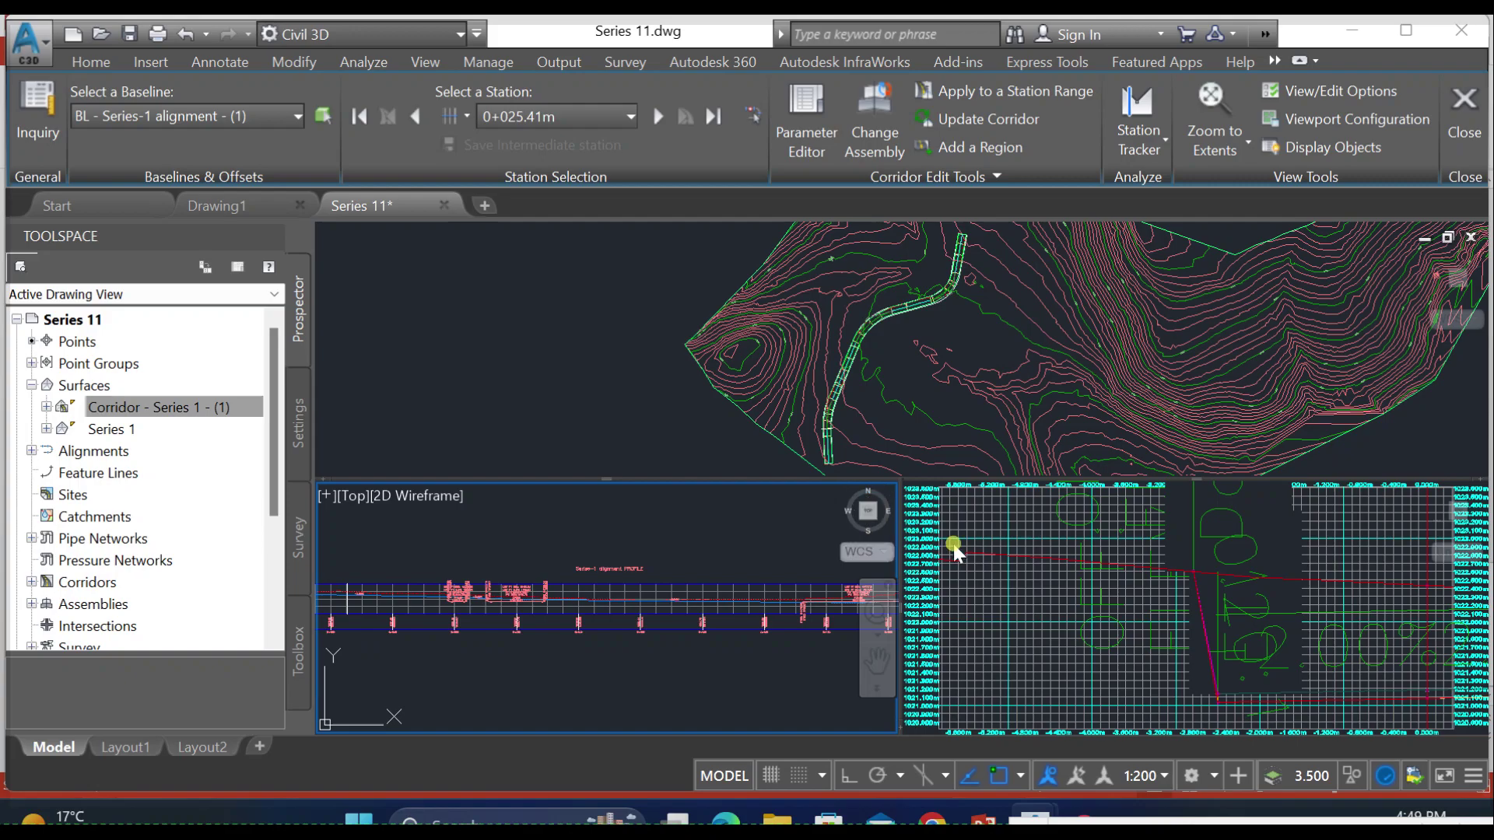
pyautogui.scroll(-4, 1145, 583)
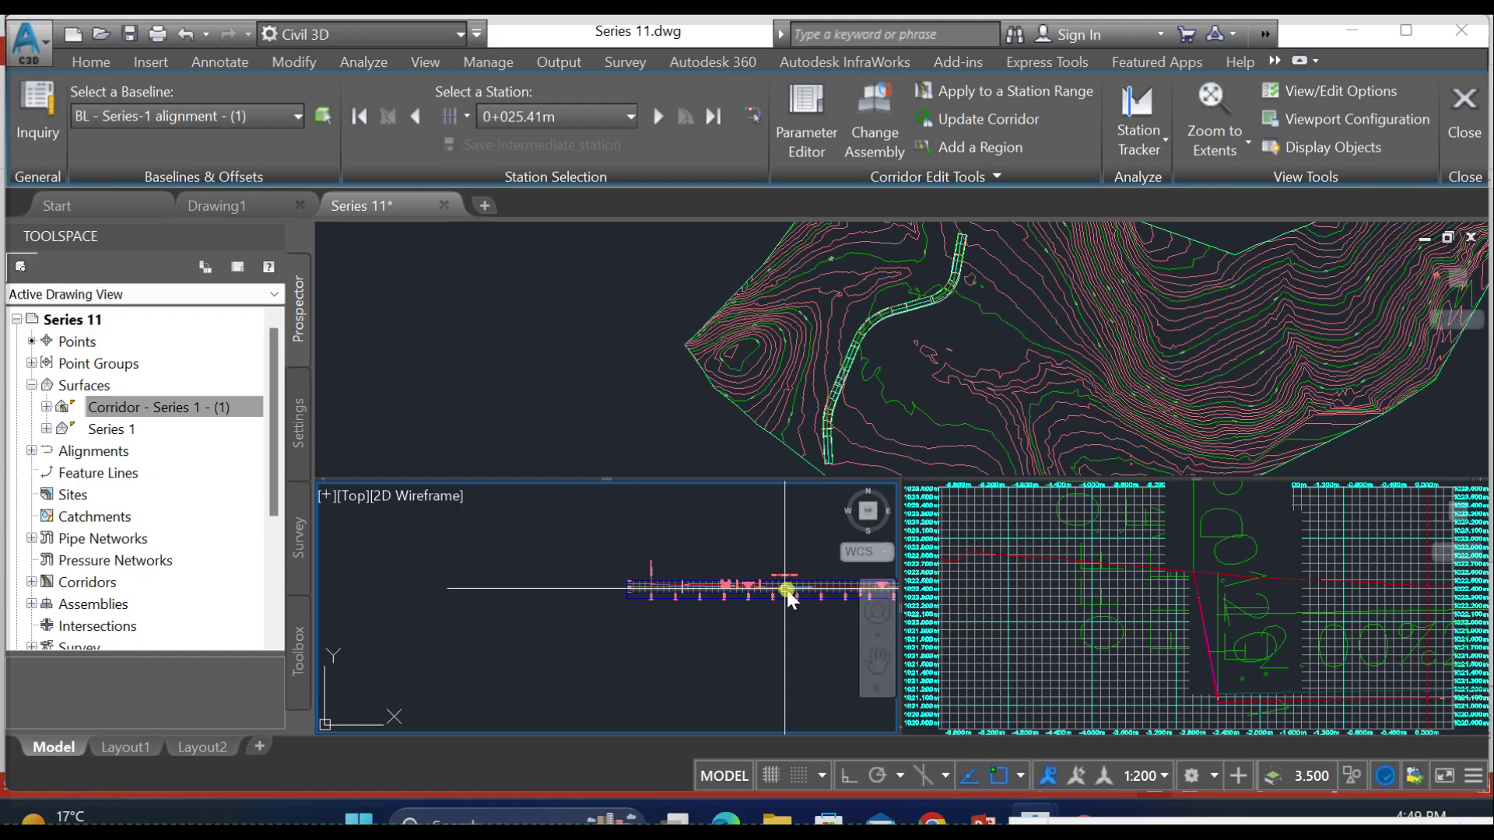
pyautogui.scroll(-2, 716, 583)
pyautogui.moveTo(712, 584); pyautogui.dragTo(519, 614, button='middle')
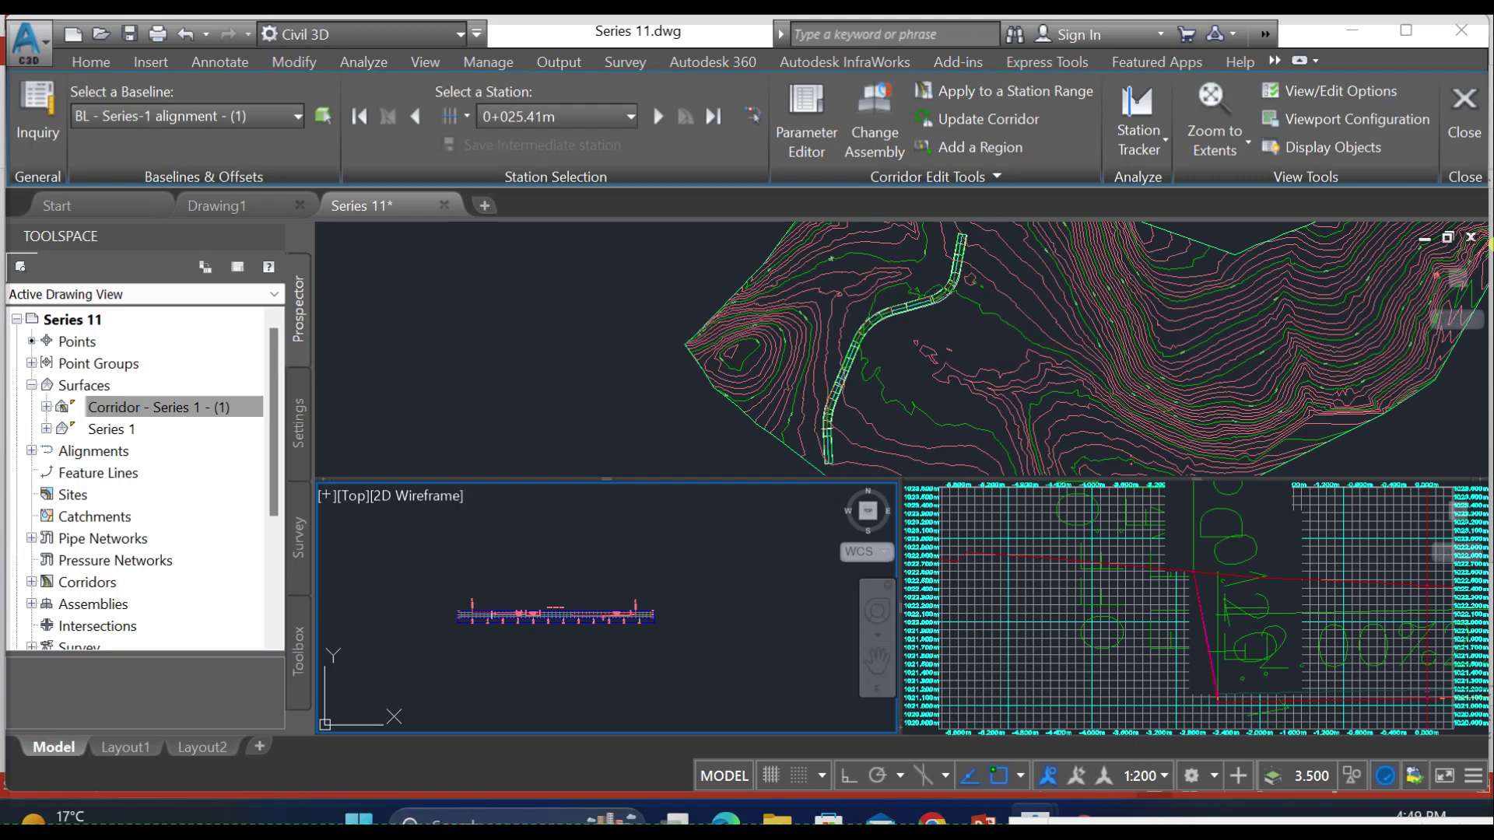
# Step: Close the Section Editor and set up a Drive view of the corridor along its Crown feature line
pyautogui.click(1471, 128)
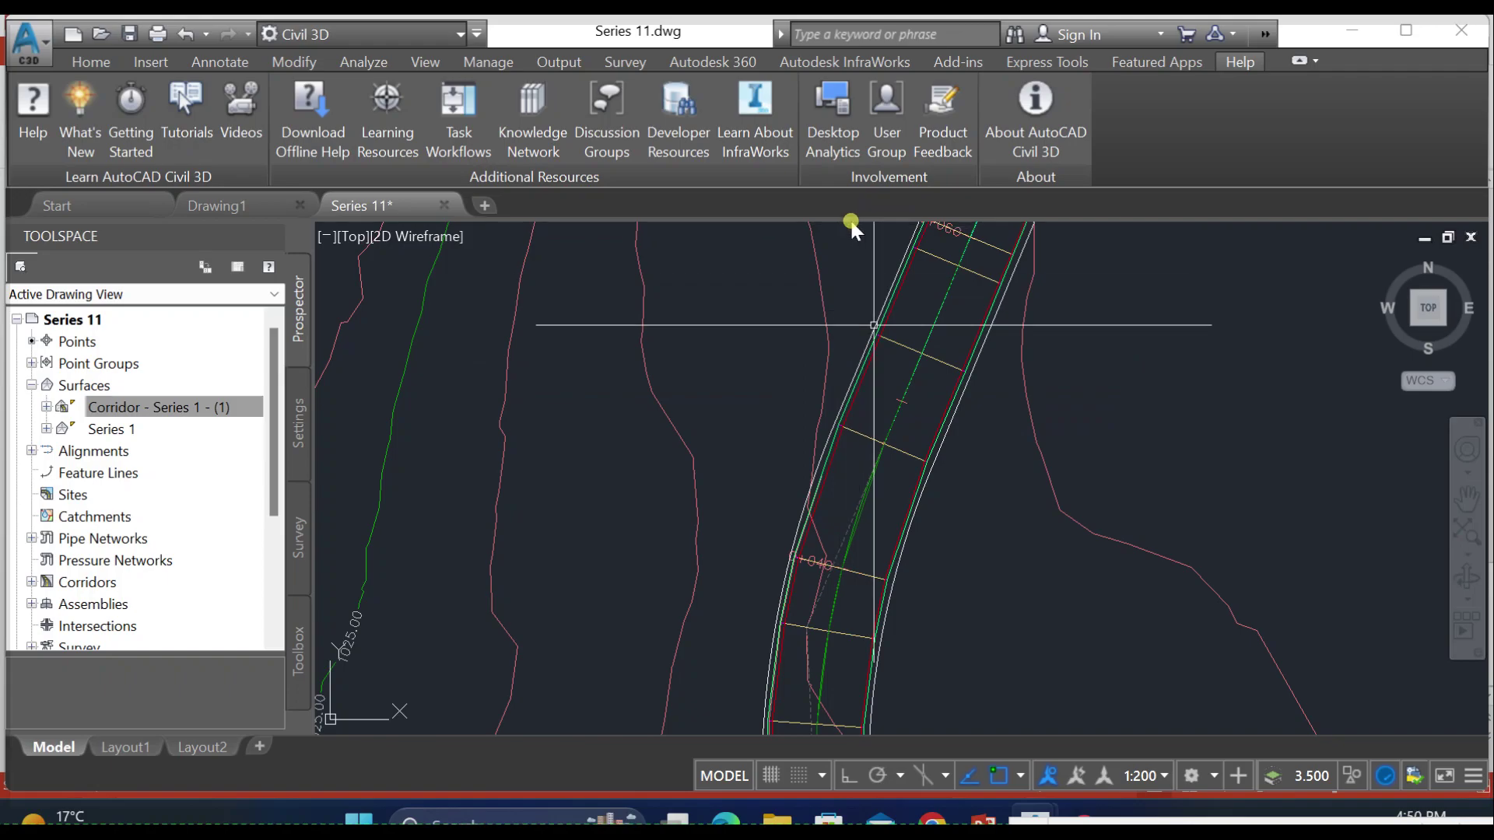
pyautogui.click(935, 359)
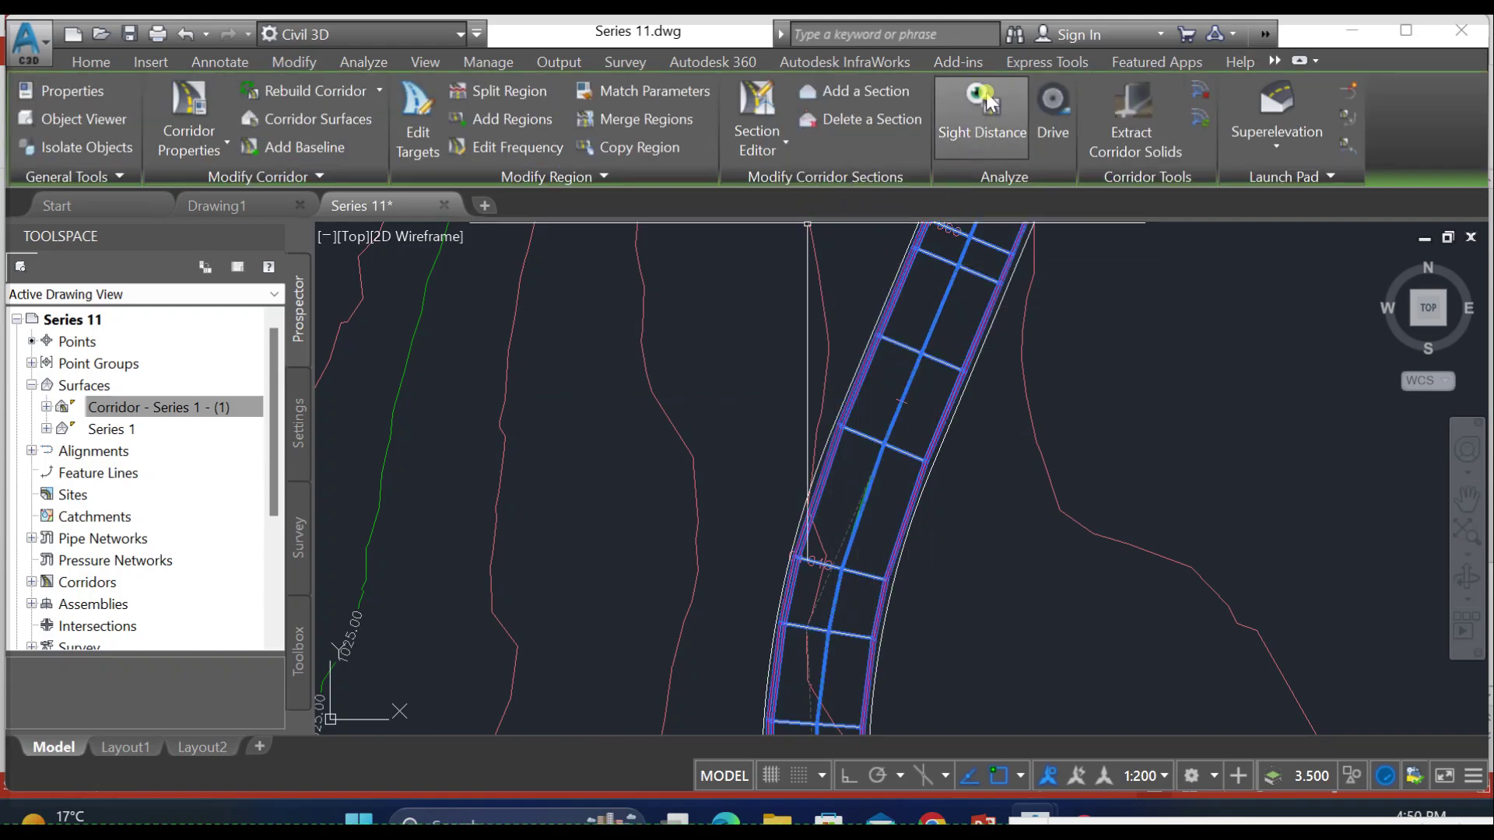
pyautogui.click(1062, 89)
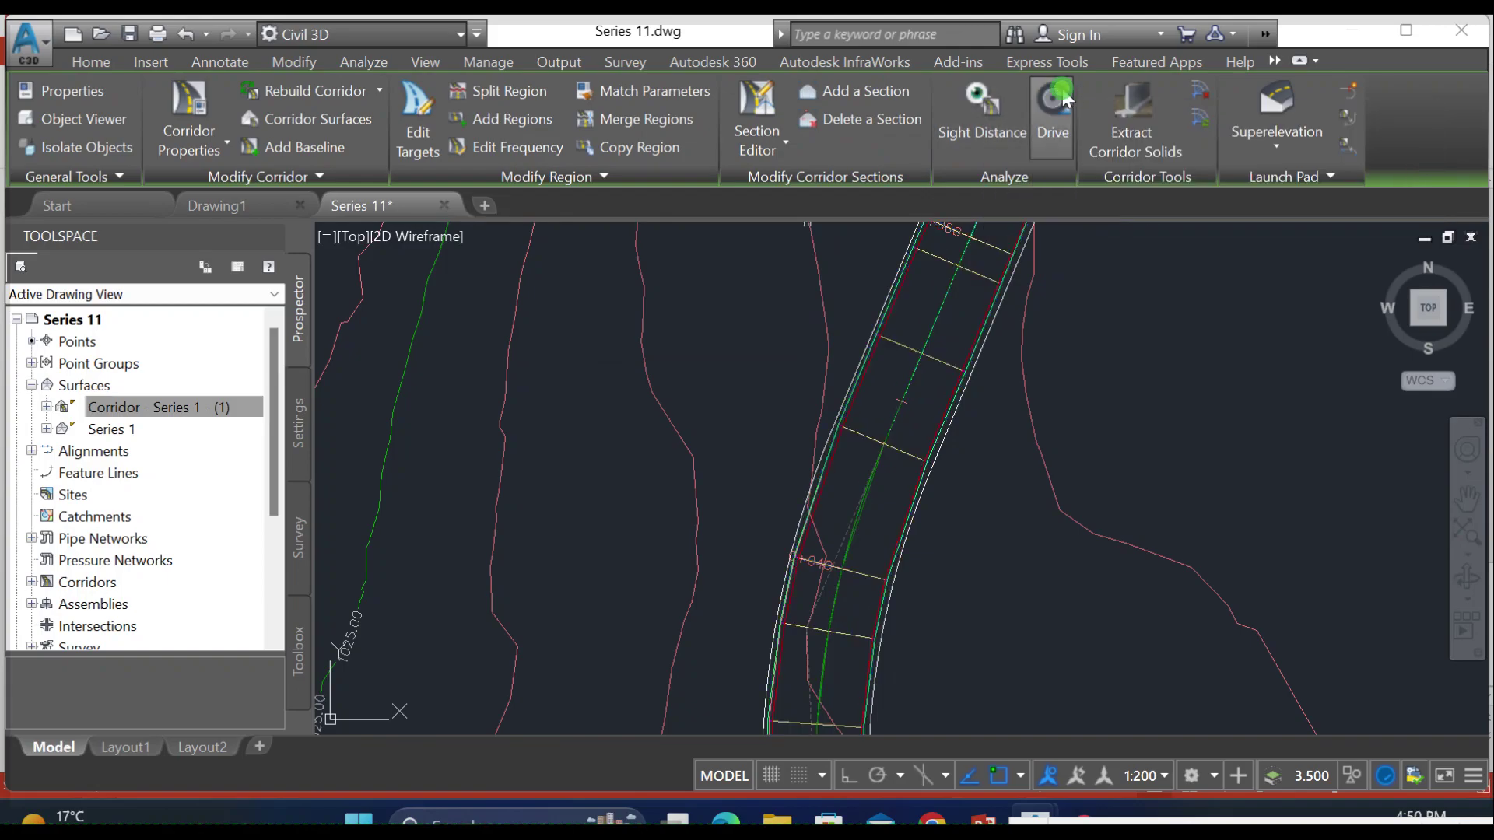
pyautogui.click(1024, 224)
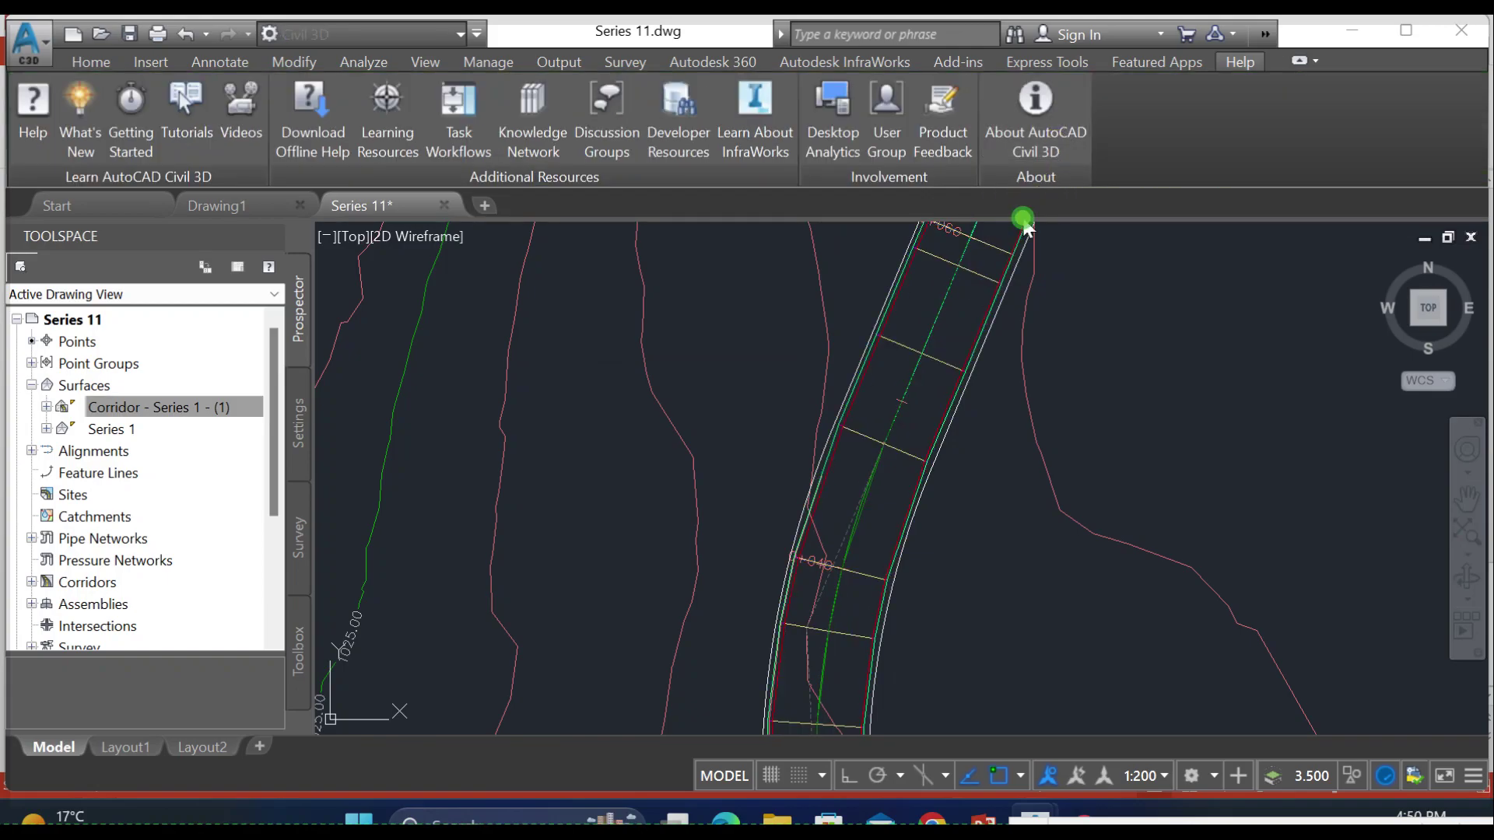
pyautogui.click(683, 532)
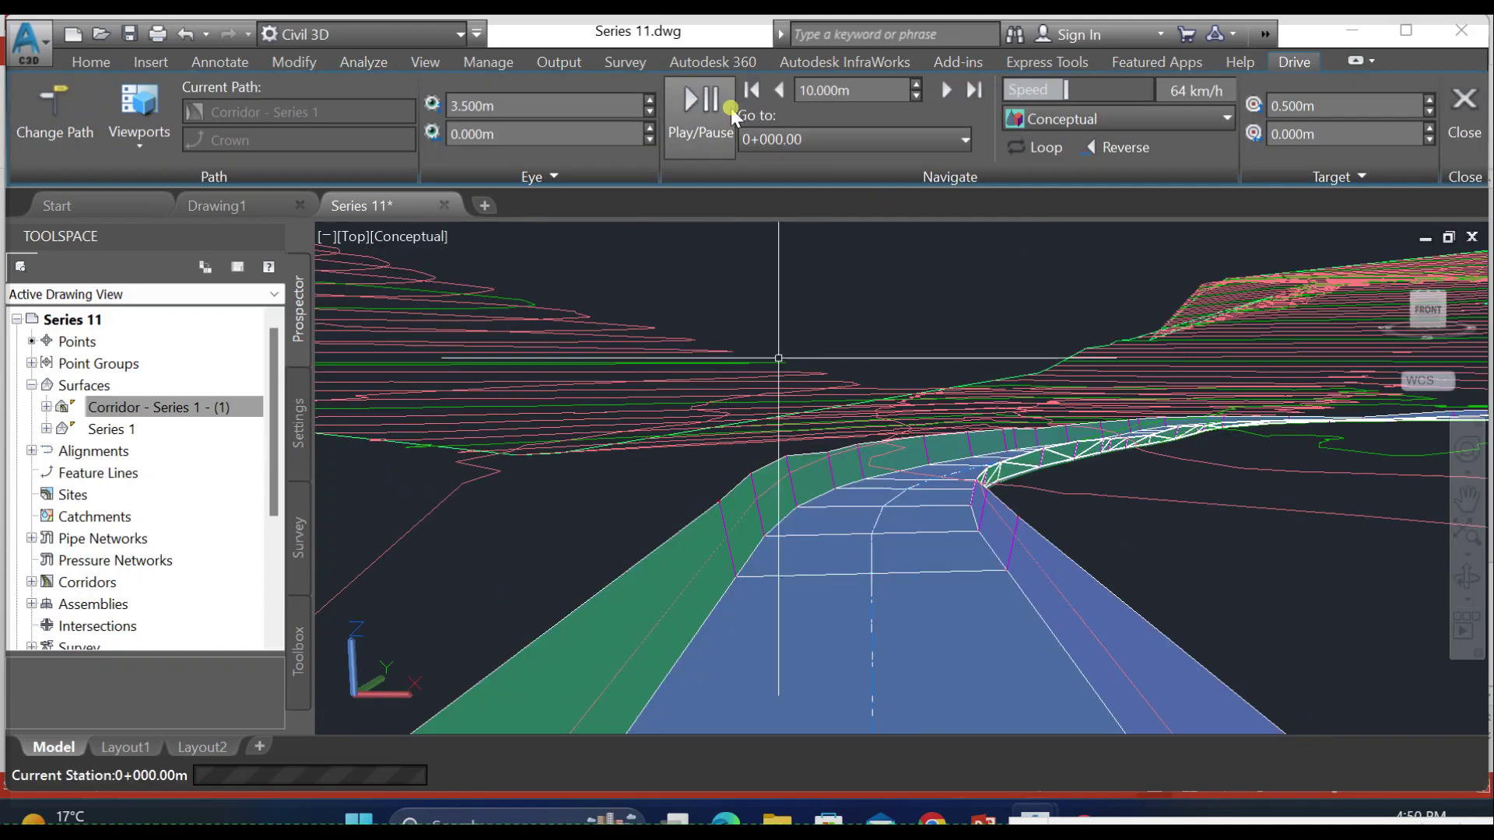
# Step: Play the drive simulation along the corridor from station 0+000.00 and exit Drive mode
pyautogui.click(699, 112)
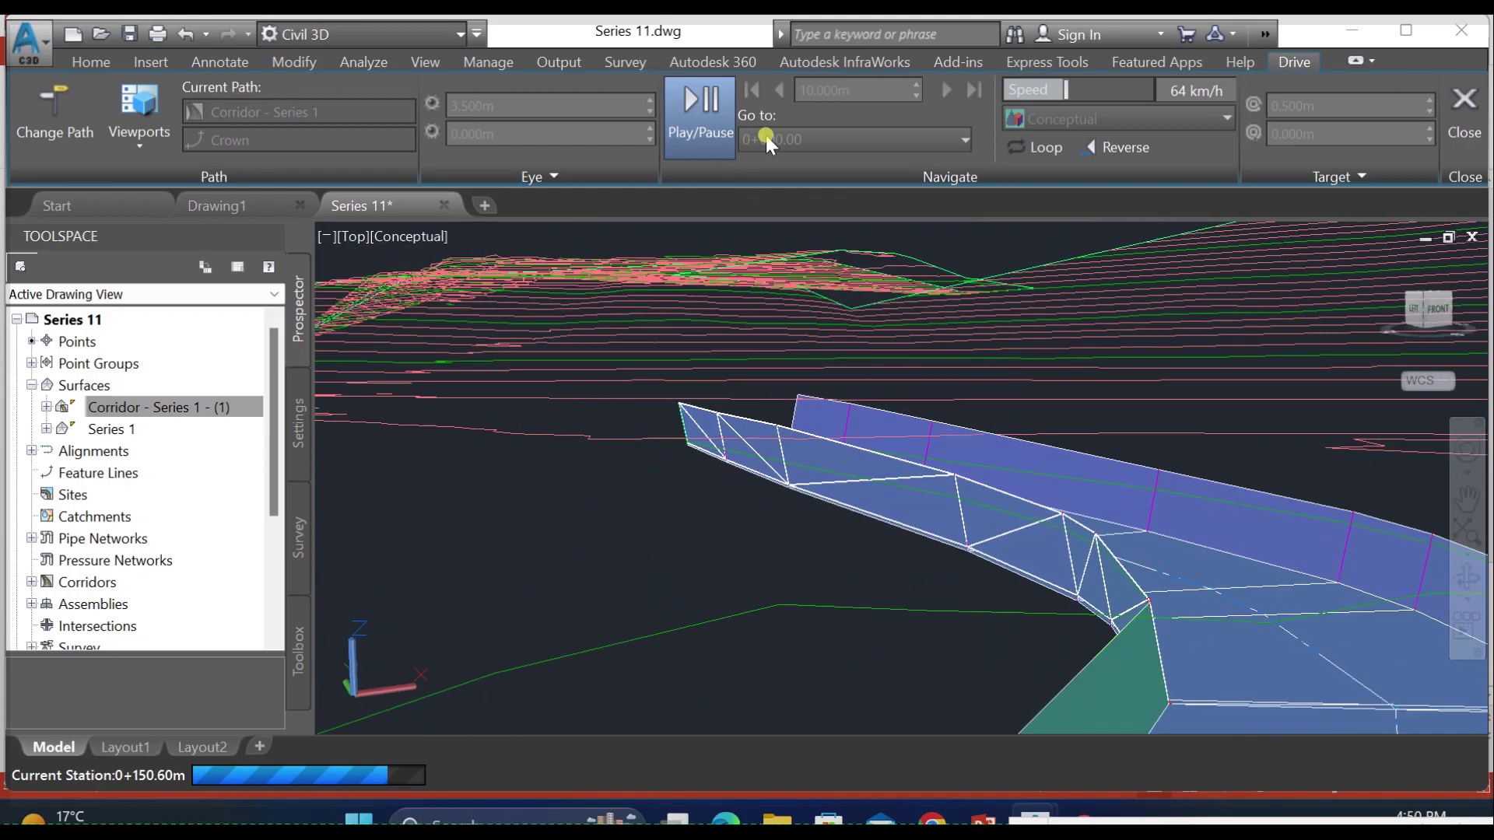
pyautogui.click(1463, 105)
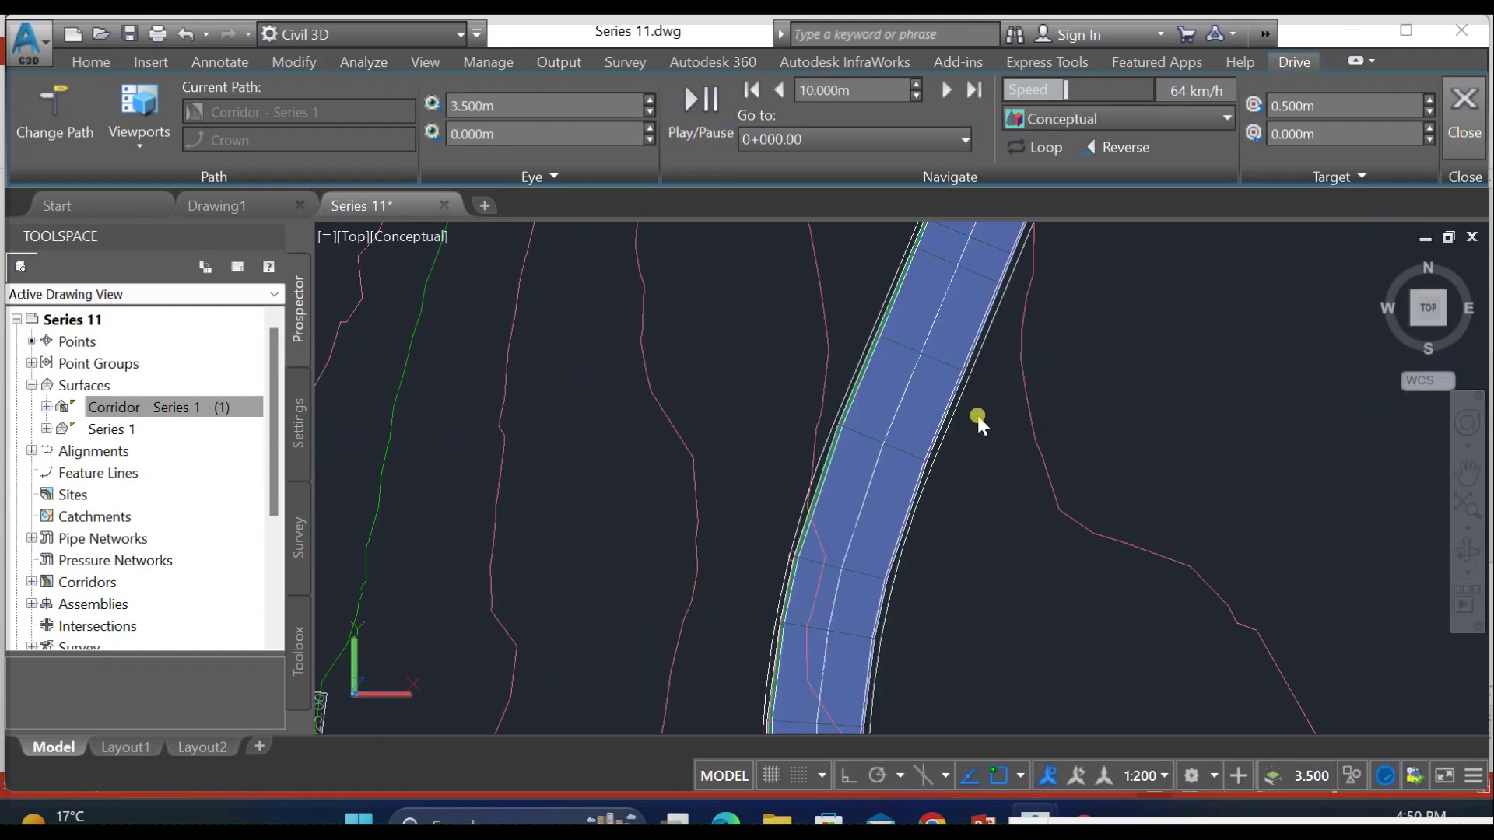
# Step: Select the road corridor again in the plan view, around its first bend
pyautogui.click(950, 507)
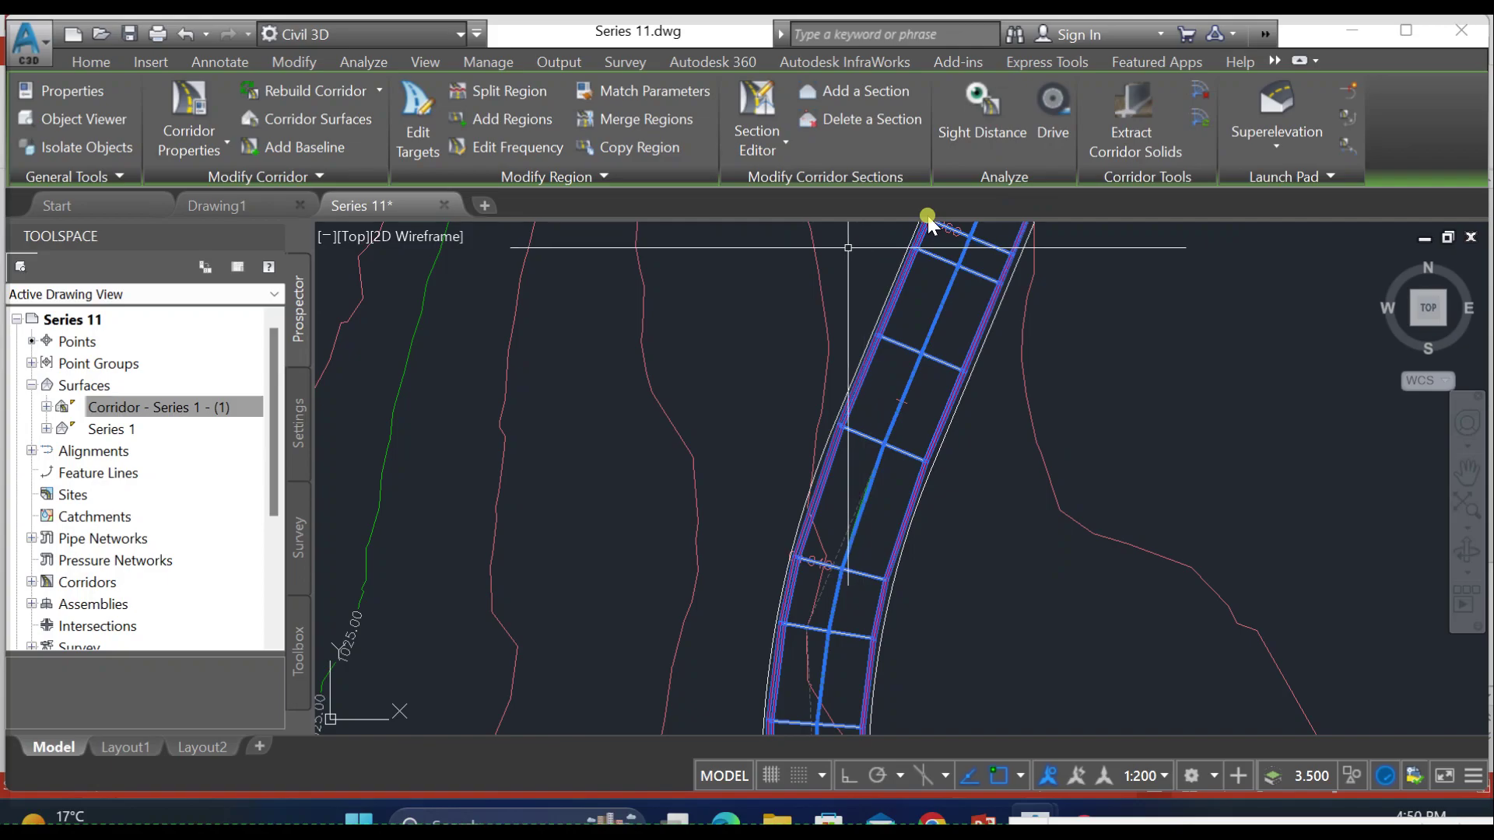
pyautogui.moveTo(732, 424)
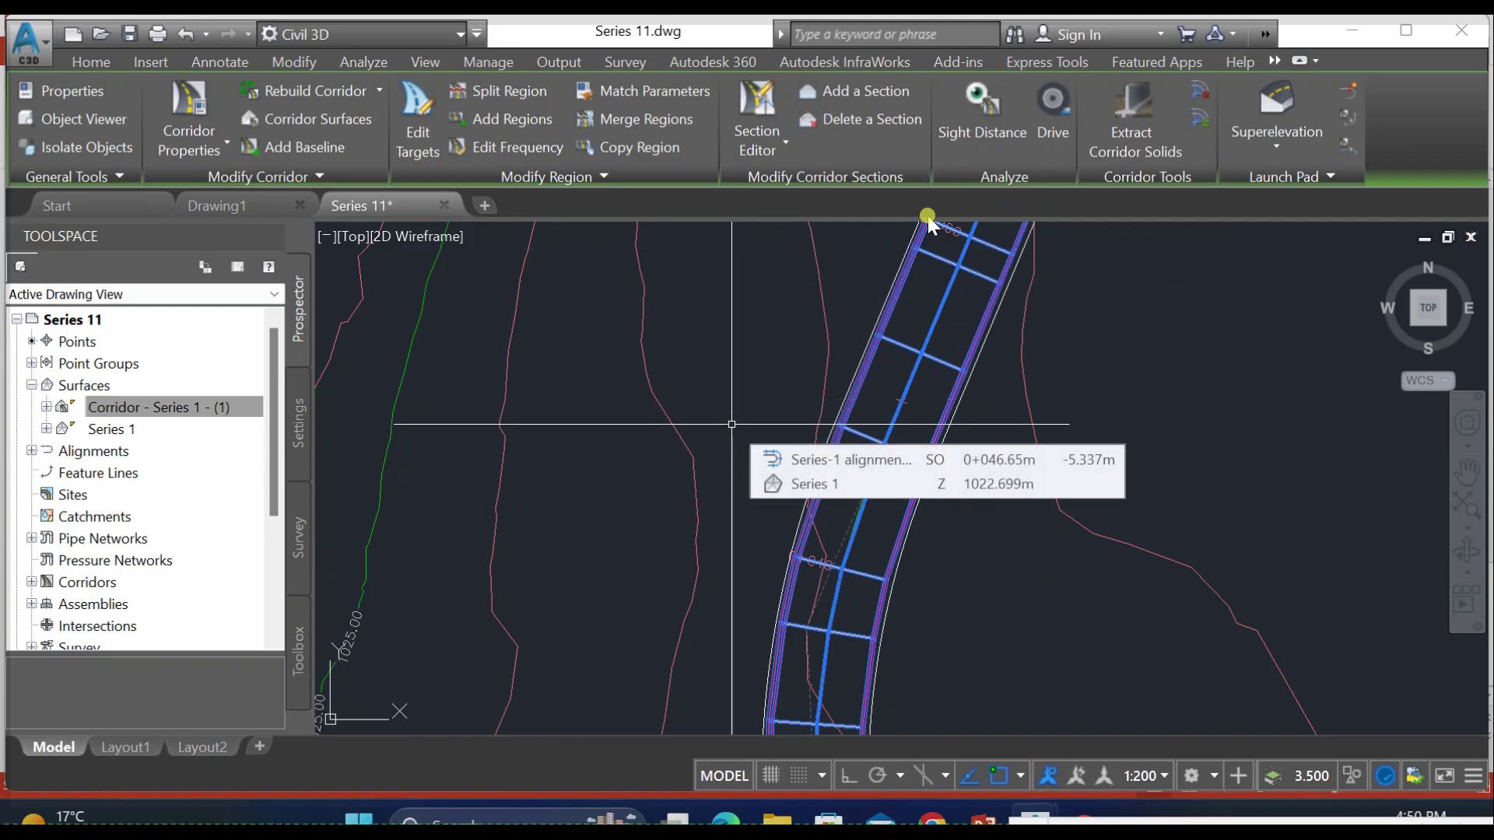
pyautogui.scroll(-3, 735, 428)
pyautogui.moveTo(735, 432); pyautogui.dragTo(803, 427, button='middle')
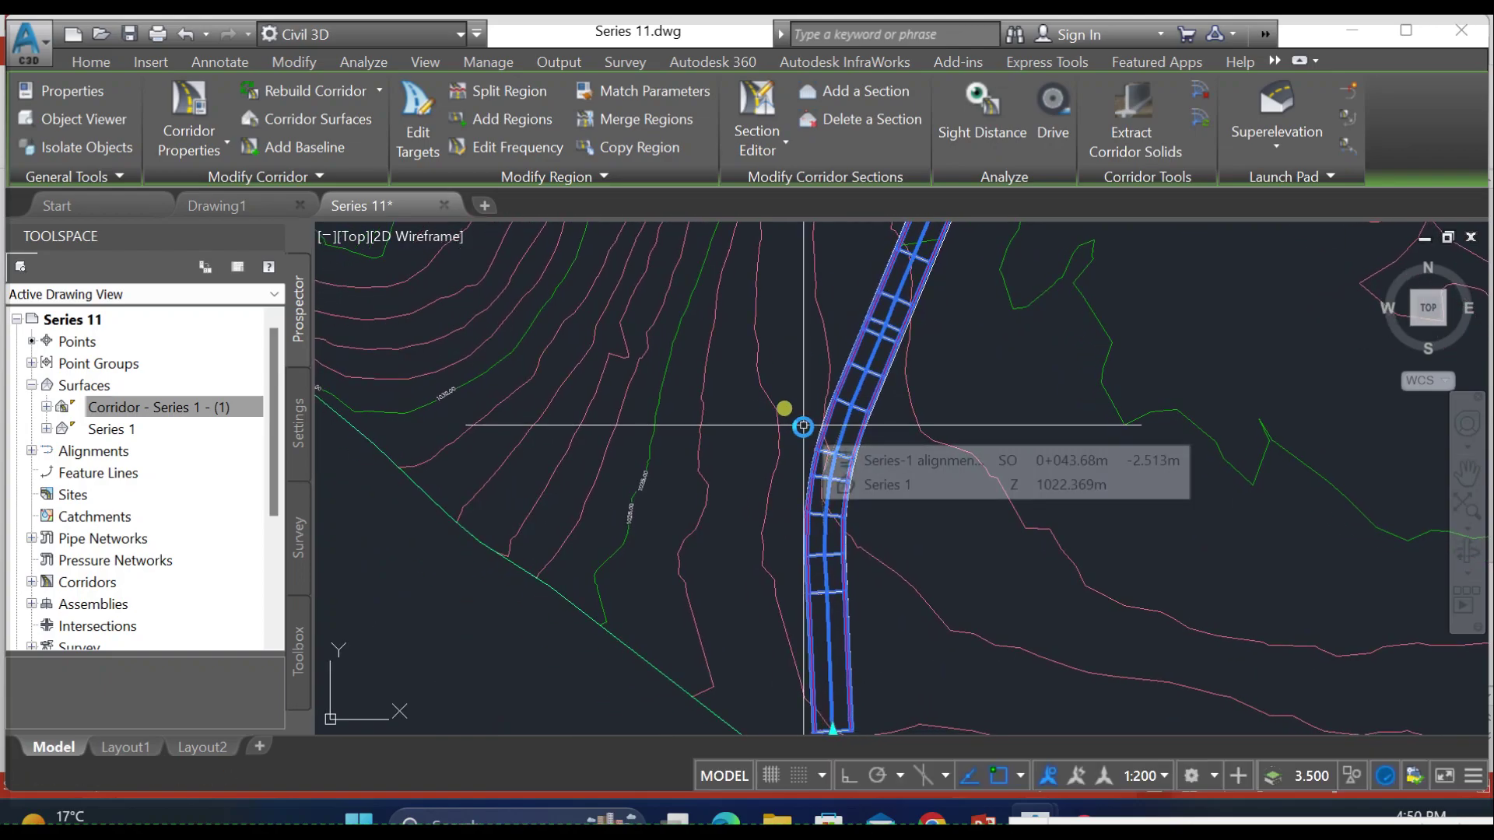